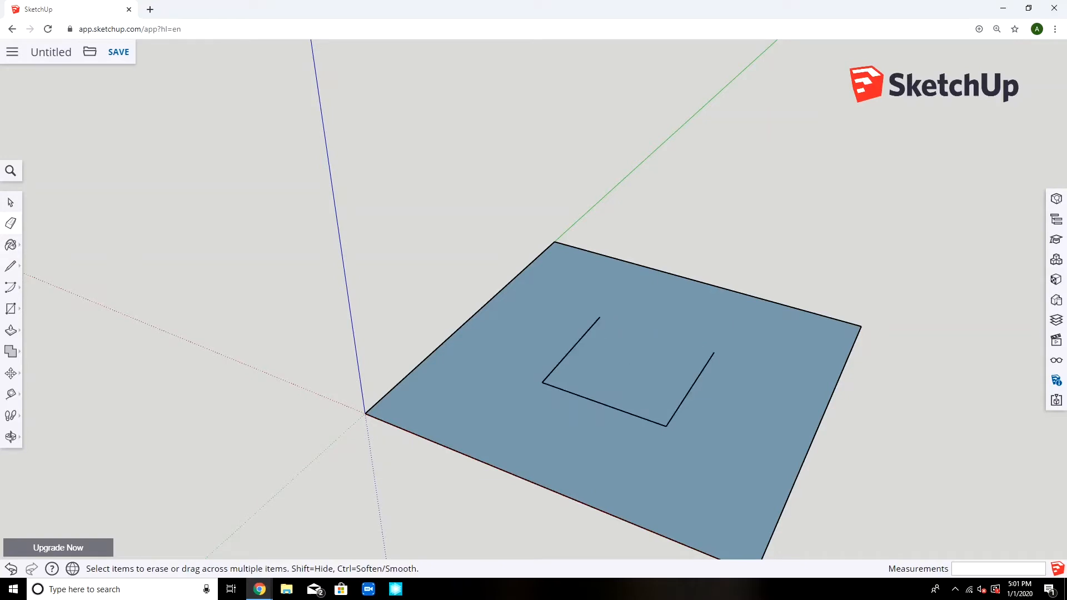
Close the inner square with its last edge and place two guide lines along its edges through the back corner nearest the green axis.
{"action": "key", "text": "l"}
{"action": "middle_click_drag", "start_coordinate": [564, 319], "coordinate": [451, 391]}
{"action": "left_click", "coordinate": [11, 393]}
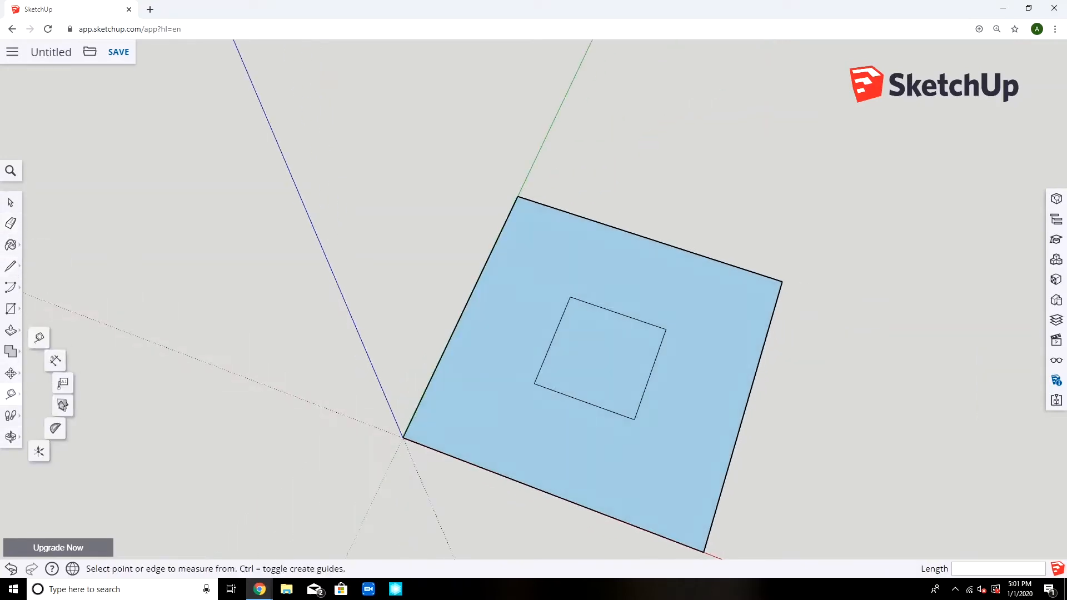
{"action": "left_click", "coordinate": [570, 297]}
{"action": "left_click", "coordinate": [601, 223]}
{"action": "left_click", "coordinate": [570, 298]}
{"action": "left_click", "coordinate": [483, 269]}
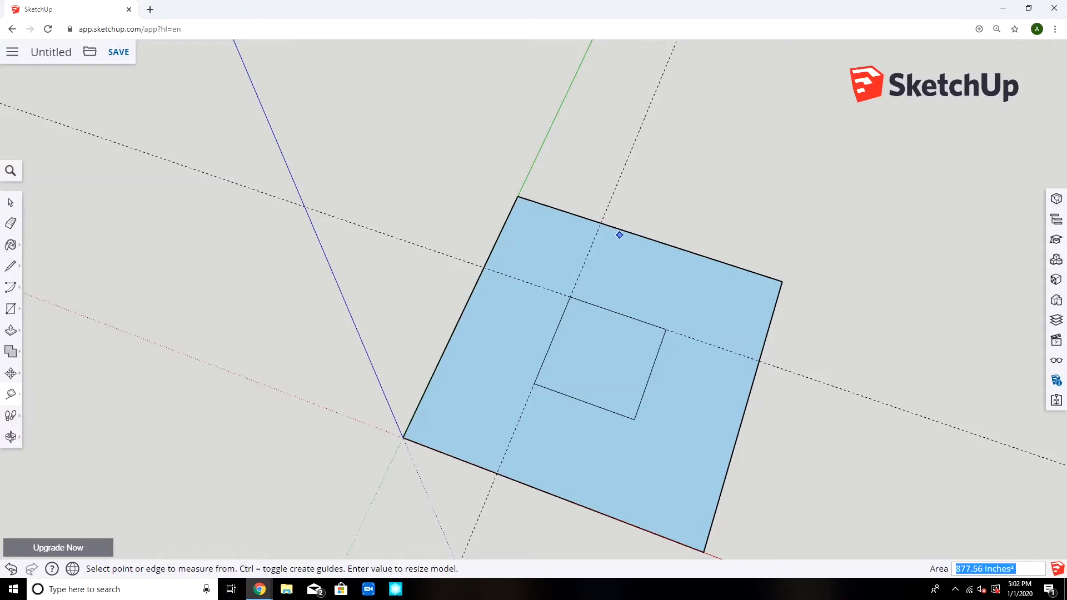
Measure the gap between the outer and inner squares, and draw a 20.47-inch line from the inner square's corner outward along the guide.
{"action": "left_click", "coordinate": [622, 229]}
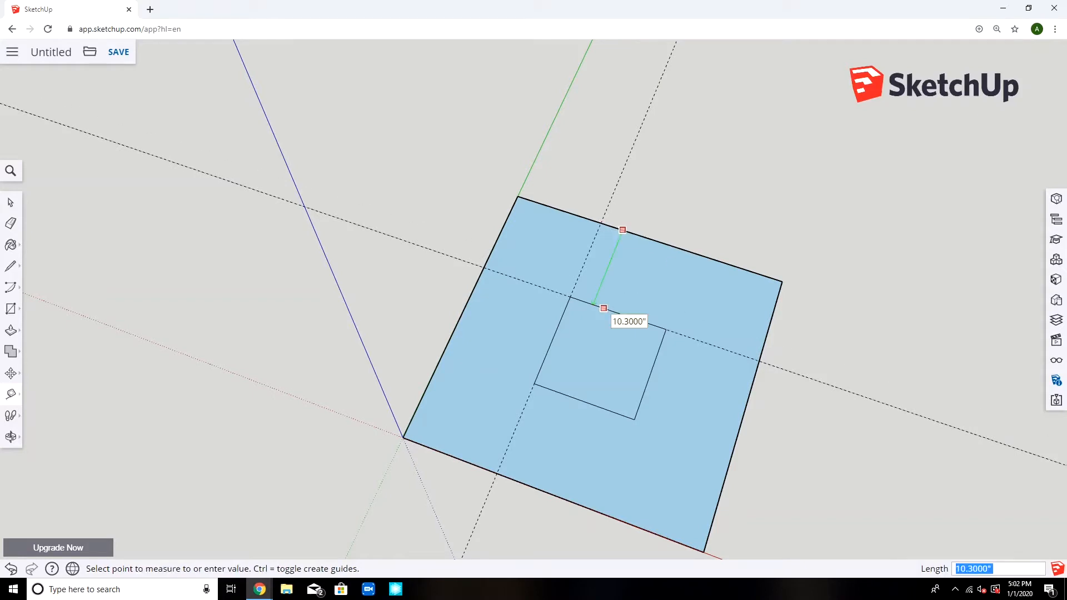
{"action": "left_click", "coordinate": [604, 308]}
{"action": "key", "text": "l"}
{"action": "left_click", "coordinate": [570, 296]}
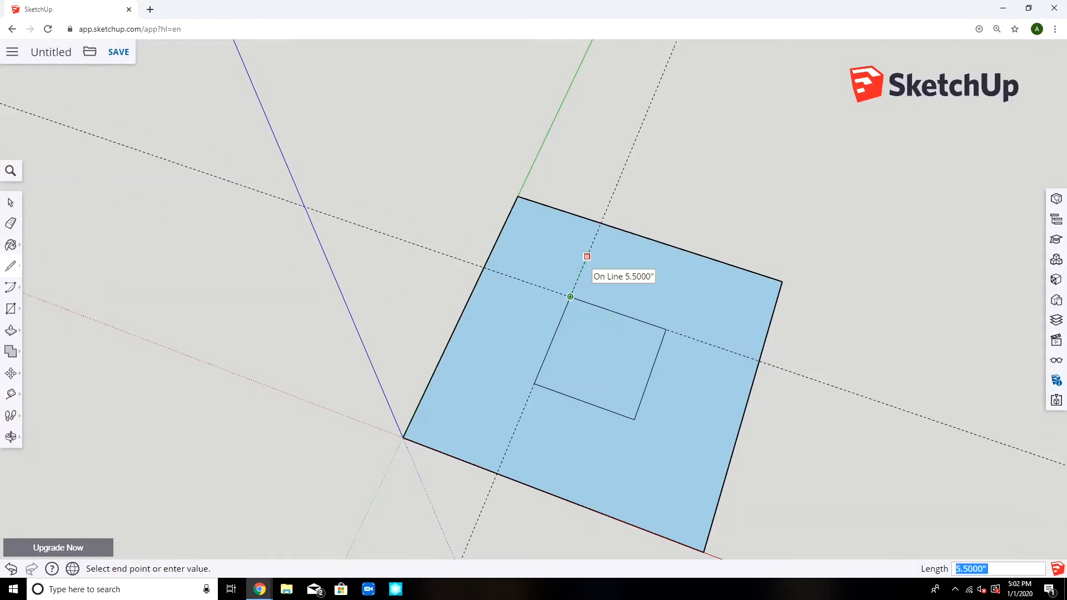
{"action": "type", "text": "20.47"}
{"action": "key", "text": "Return"}
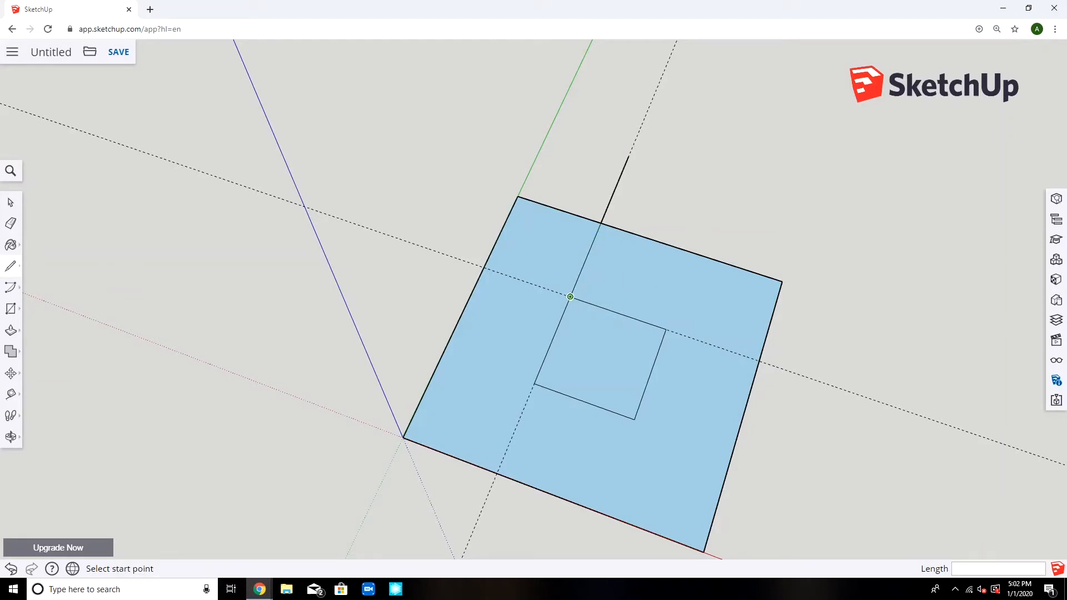
Draw the remaining three edges from the inner square's corner to complete a 20.47-inch square overlapping the large square's back corner.
{"action": "left_click", "coordinate": [570, 296]}
{"action": "left_click", "coordinate": [402, 238]}
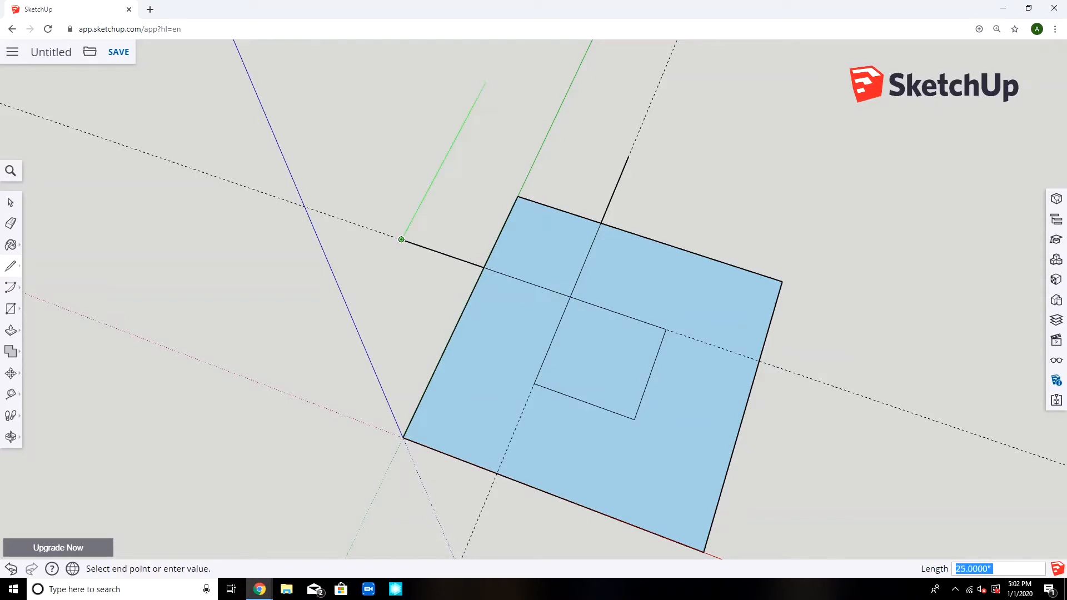
{"action": "left_click", "coordinate": [471, 108]}
{"action": "left_click", "coordinate": [635, 139]}
{"action": "left_click", "coordinate": [629, 157]}
{"action": "mouse_move", "coordinate": [589, 294]}
{"action": "middle_mouse_down"}
{"action": "mouse_move", "coordinate": [628, 295]}
{"action": "mouse_move", "coordinate": [615, 297]}
{"action": "middle_mouse_up"}
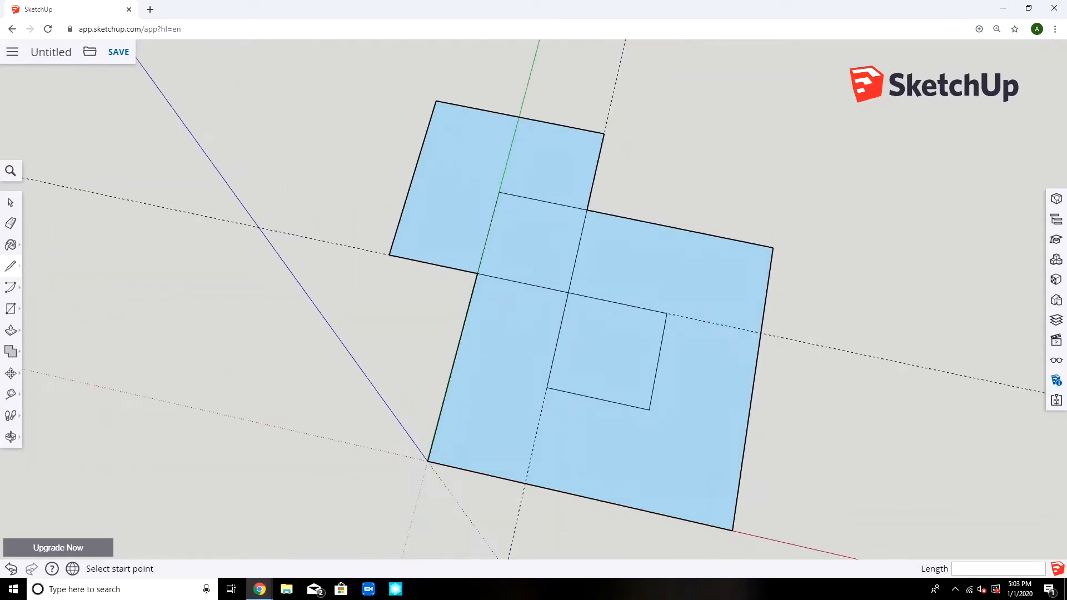
Erase the guide through the inner square's corner and place a new guide along the large square's back edge.
{"action": "left_click", "coordinate": [11, 223]}
{"action": "scroll", "coordinate": [296, 262], "scroll_direction": "down", "scroll_amount": 2}
{"action": "mouse_move", "coordinate": [295, 262]}
{"action": "middle_mouse_down", "text": "shift"}
{"action": "mouse_move", "coordinate": [350, 307]}
{"action": "mouse_move", "coordinate": [411, 407]}
{"action": "middle_mouse_up", "text": "shift"}
{"action": "key", "text": "t"}
{"action": "left_click", "coordinate": [592, 356]}
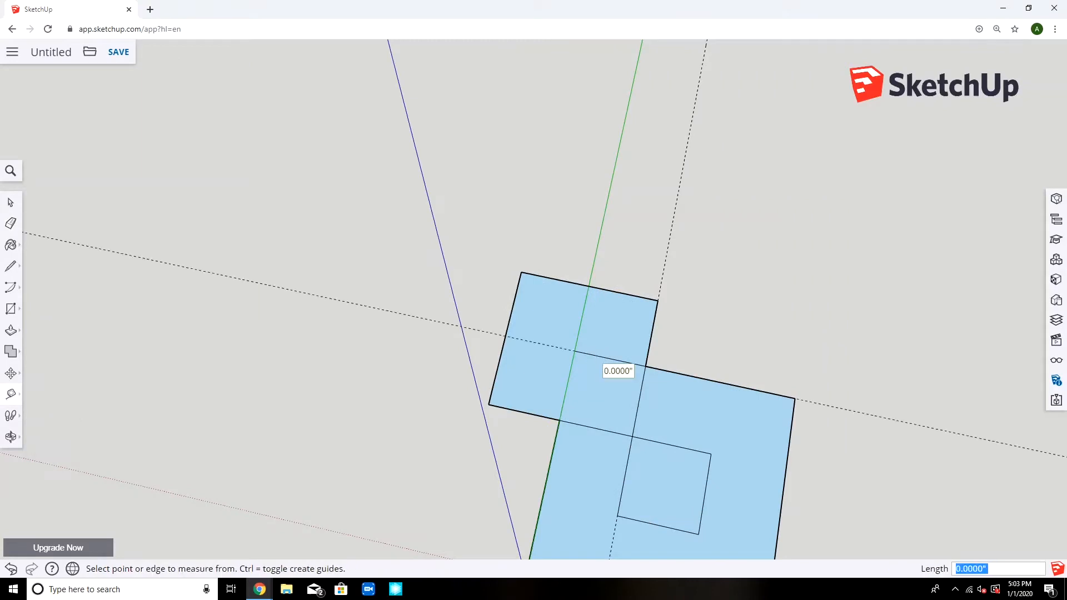
Draw a 10.235 × 10.235 inch square outward from the far corner of the 20.47-inch square.
{"action": "left_click", "coordinate": [11, 265]}
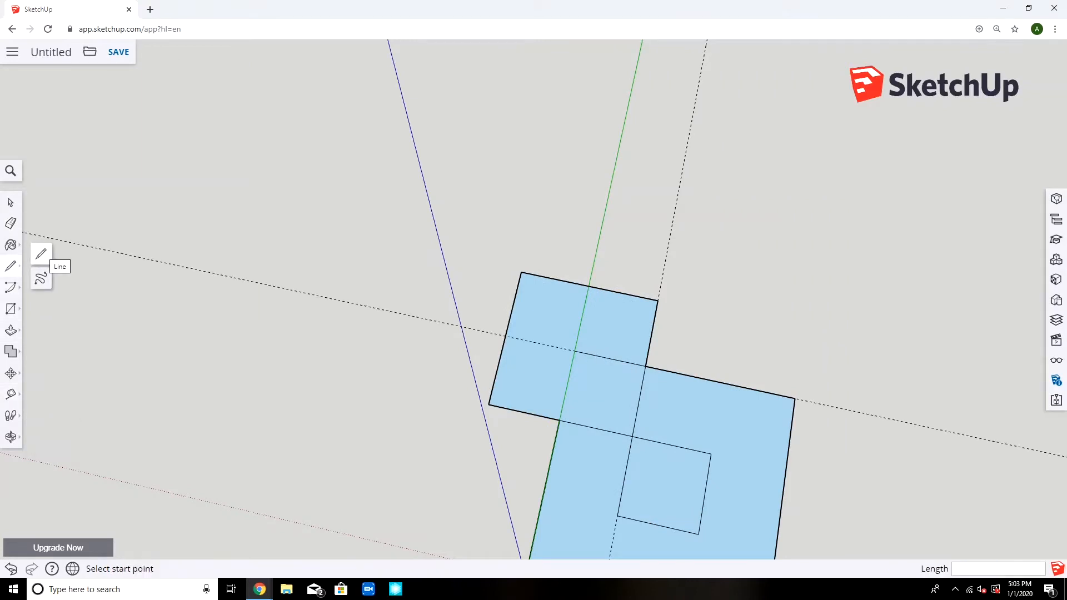
{"action": "left_click", "coordinate": [10, 308]}
{"action": "left_click", "coordinate": [521, 272]}
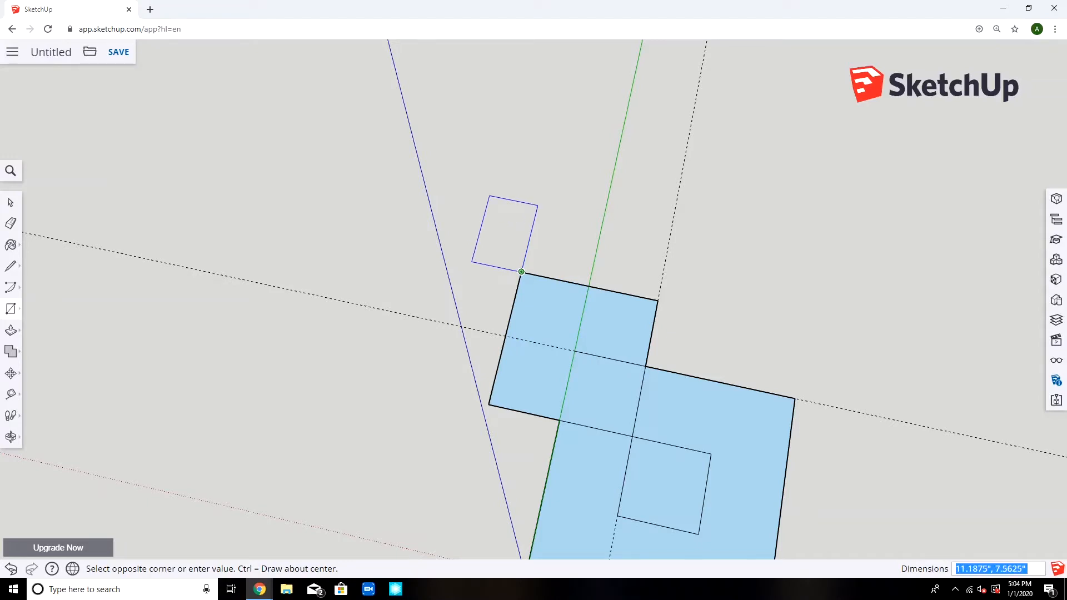
{"action": "type", "text": "10.235,10.235"}
{"action": "key", "text": "Return"}
Draw a second 10.235 × 10.235 inch square from the same corner and a third rectangle completing the block of four around it.
{"action": "left_click", "coordinate": [521, 272]}
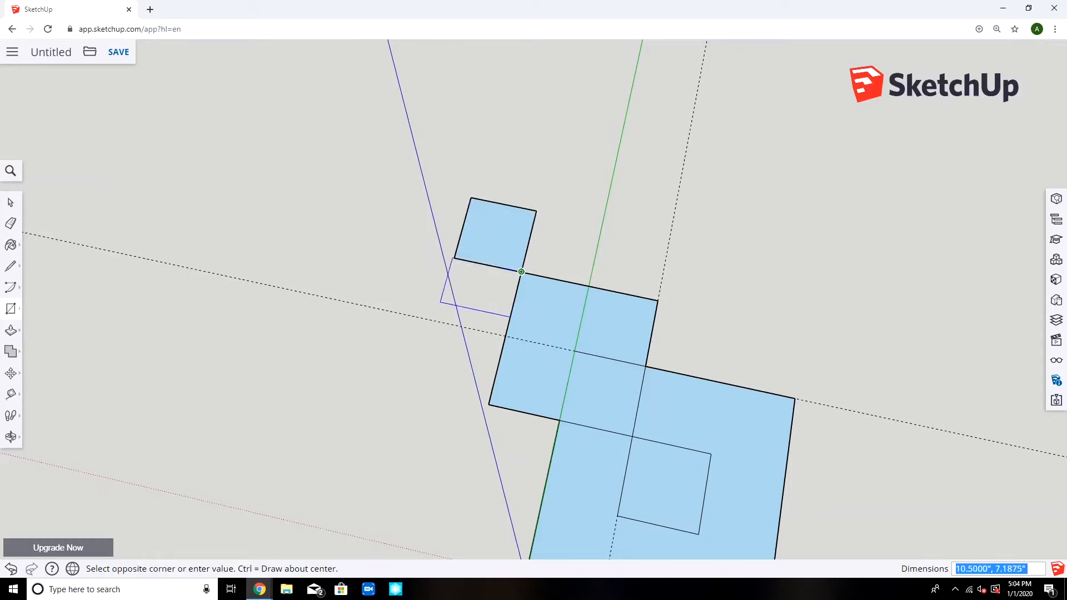
{"action": "type", "text": "10.235,10.235"}
{"action": "key", "text": "Return"}
{"action": "left_click", "coordinate": [521, 272]}
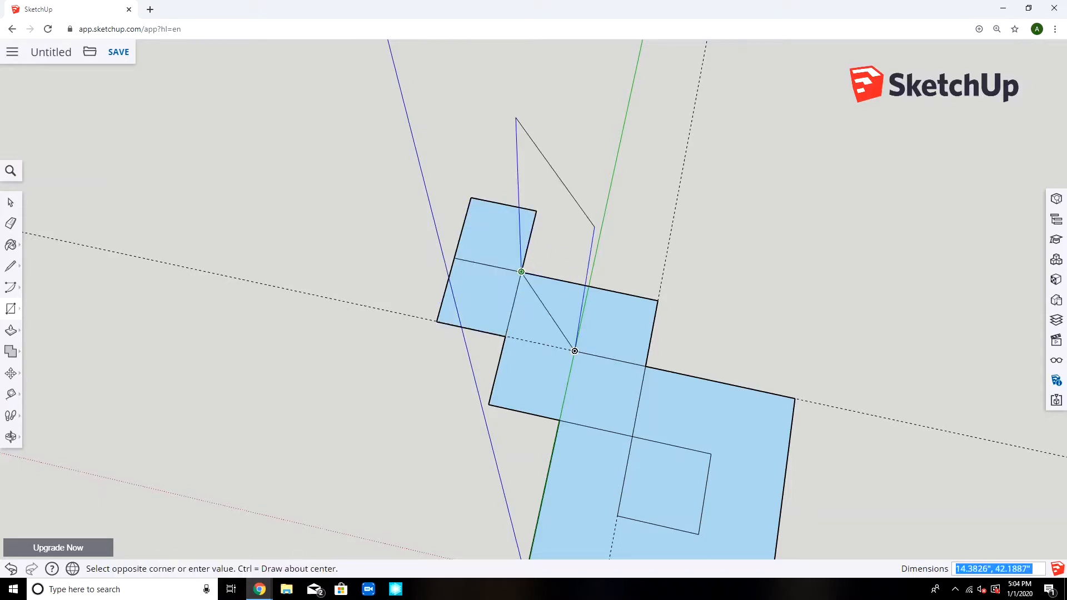
{"action": "left_click", "coordinate": [602, 226]}
{"action": "scroll", "coordinate": [278, 321], "scroll_direction": "down", "scroll_amount": 1}
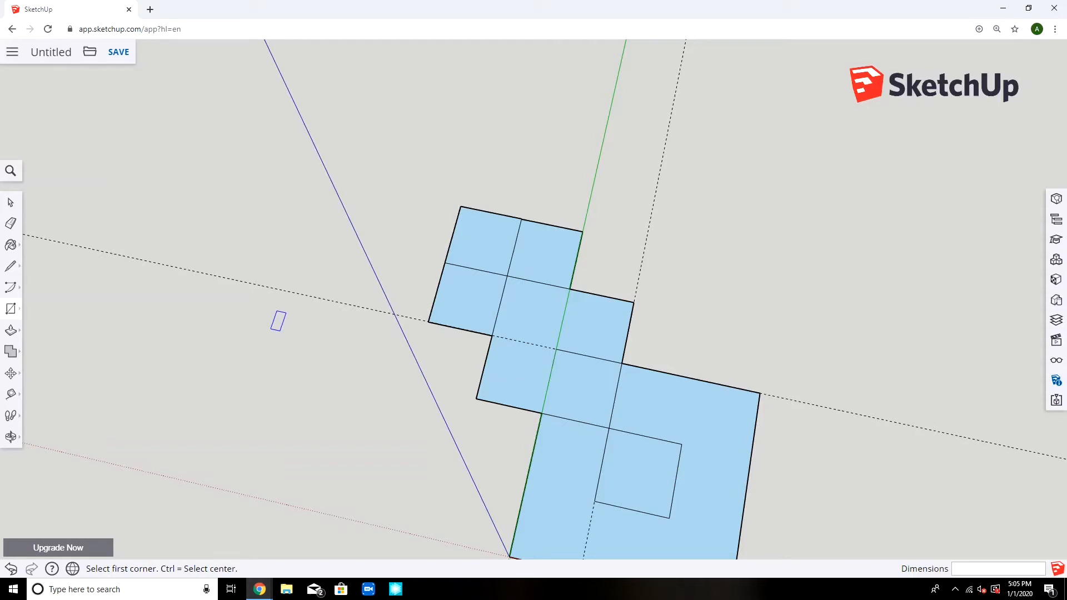
Draw three 20.47 × 20.47 inch squares, centering each on the far outer corner of the previous block to start a diagonal chain.
{"action": "middle_click_drag", "start_coordinate": [335, 328], "coordinate": [381, 235]}
{"action": "left_click", "coordinate": [494, 281]}
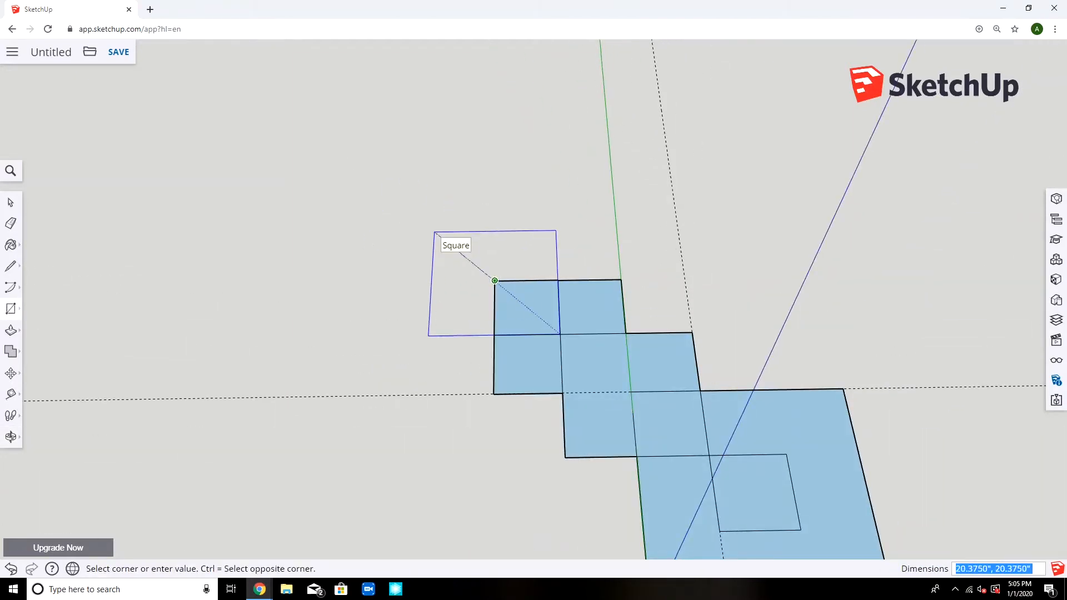
{"action": "type", "text": "20.47,20."}
{"action": "key", "text": "Return"}
{"action": "left_click", "coordinate": [434, 232]}
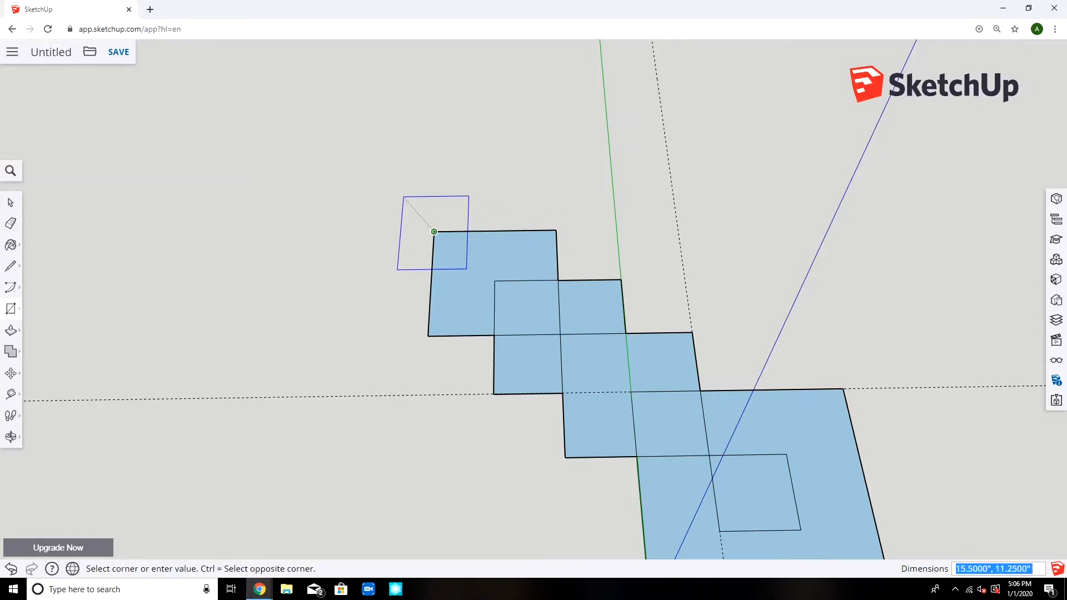
{"action": "type", "text": "20.47,20.47"}
{"action": "key", "text": "Return"}
{"action": "middle_click_drag", "start_coordinate": [394, 194], "coordinate": [442, 254], "text": "shift"}
{"action": "left_click", "coordinate": [426, 248]}
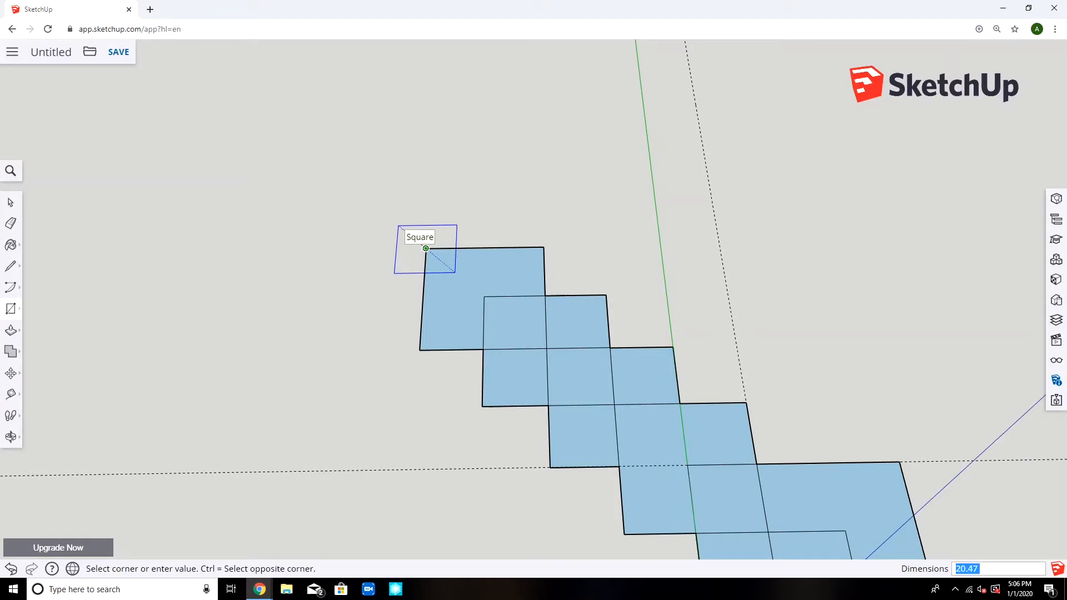
{"action": "key", "text": "Return"}
Extend the diagonal chain with three more 20.47 × 20.47 inch squares, each centered on the previous square's outer corner.
{"action": "middle_click_drag", "start_coordinate": [437, 253], "coordinate": [521, 337], "text": "shift"}
{"action": "left_click", "coordinate": [454, 286]}
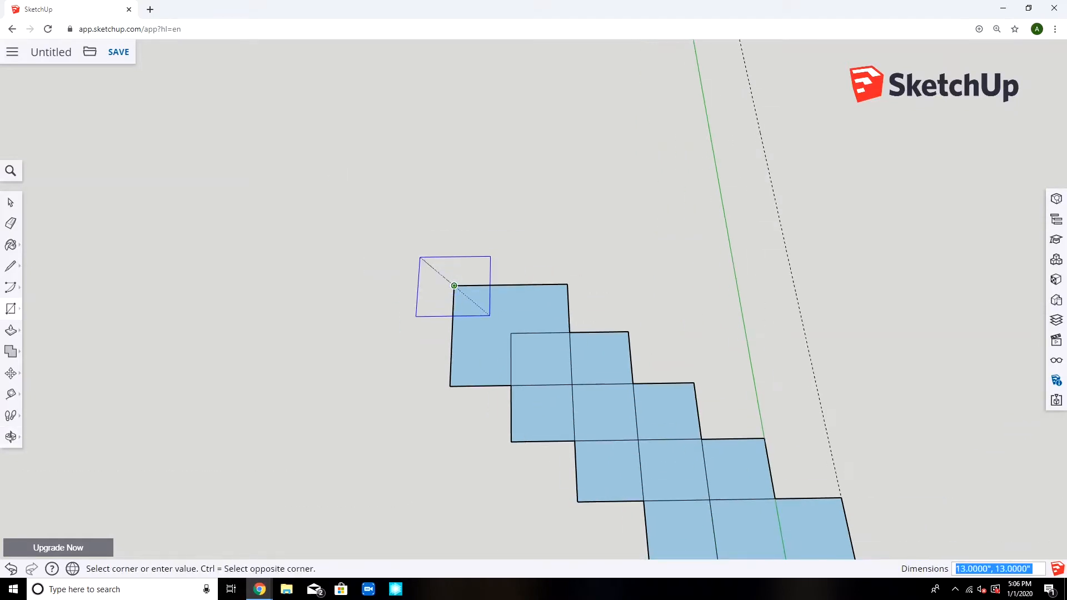
{"action": "key", "text": "Return"}
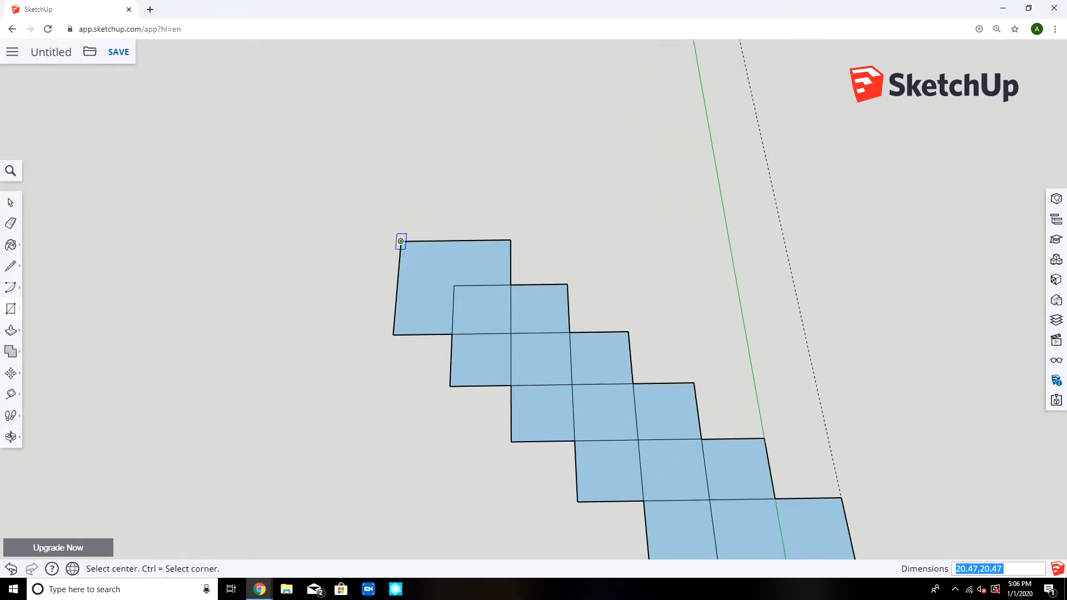
{"action": "left_click", "coordinate": [400, 241]}
{"action": "type", "text": ".47"}
{"action": "key", "text": "Return"}
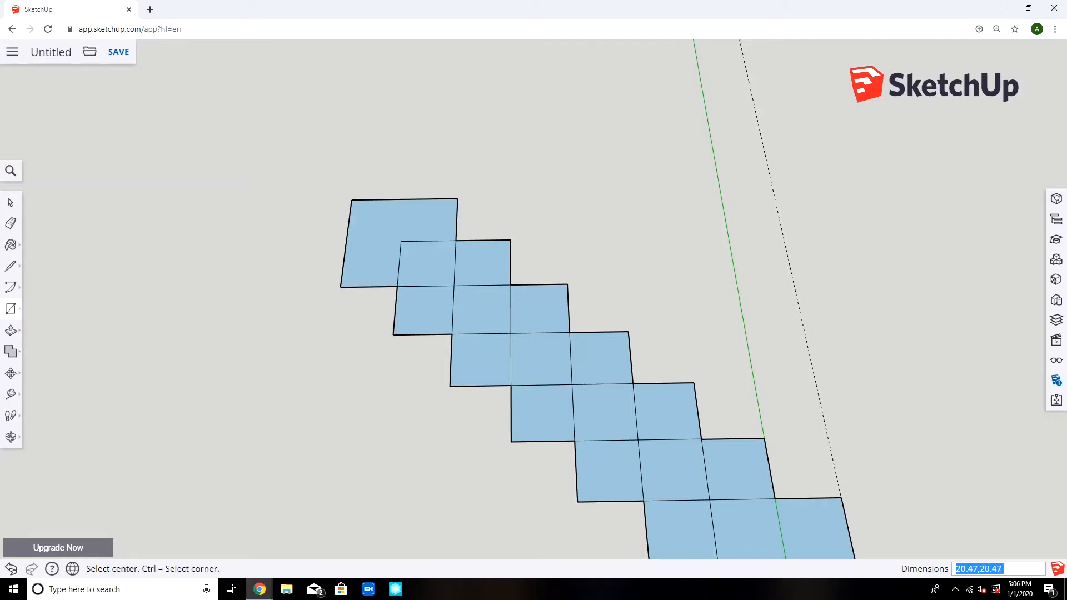
{"action": "left_click", "coordinate": [351, 199]}
{"action": "type", "text": "20.47,20.47"}
{"action": "key", "text": "Return"}
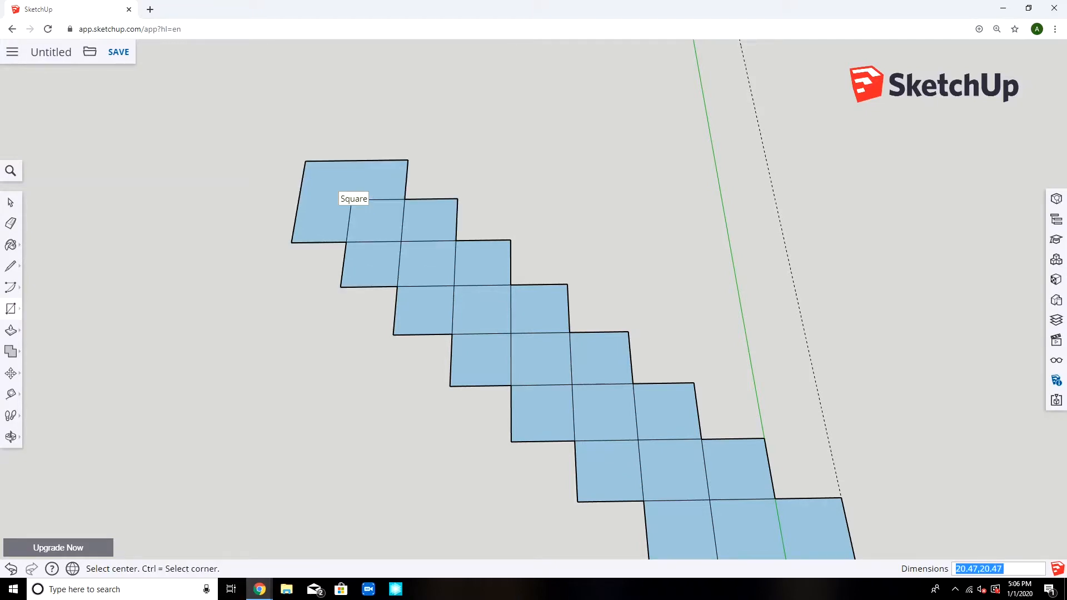
Finish the chain's far end with another three corner-centered 20.47 × 20.47 inch squares and fit the whole model in view.
{"action": "middle_click_drag", "start_coordinate": [332, 188], "coordinate": [481, 322], "text": "shift"}
{"action": "left_click", "coordinate": [454, 295]}
{"action": "type", "text": "20.47"}
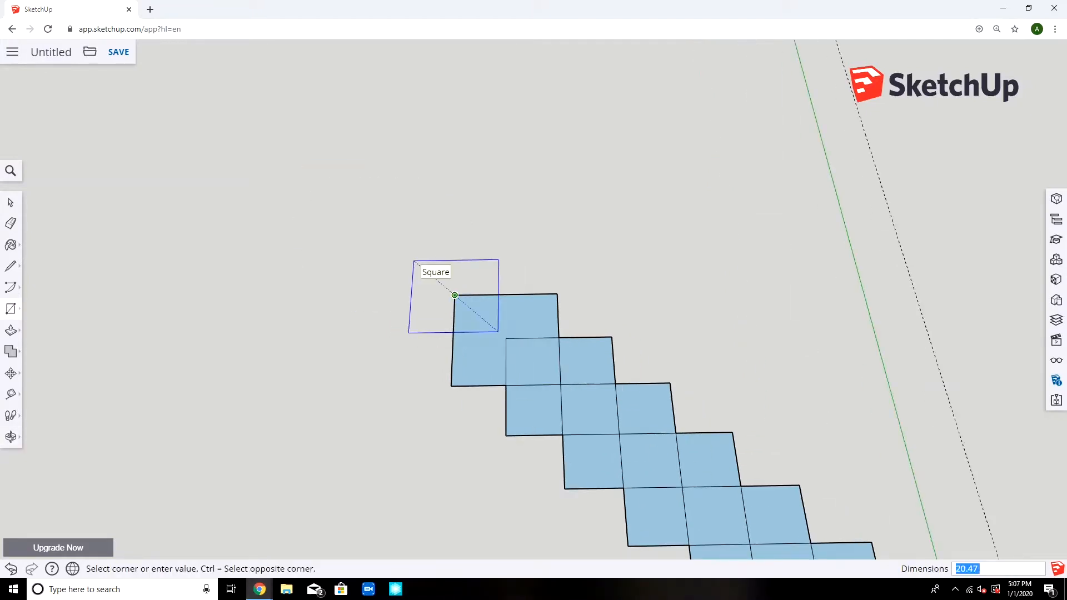
{"action": "type", "text": ",20.47"}
{"action": "key", "text": "Return"}
{"action": "left_click", "coordinate": [406, 254]}
{"action": "type", "text": "20.4"}
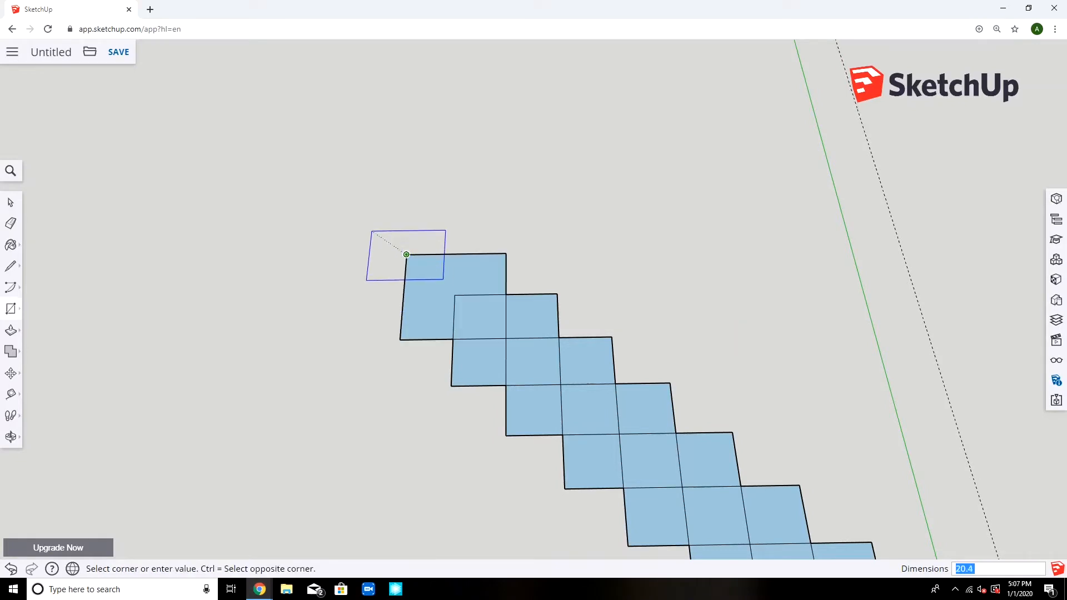
{"action": "type", "text": "7,20.47"}
{"action": "key", "text": "Return"}
{"action": "middle_click_drag", "start_coordinate": [413, 262], "coordinate": [439, 301], "text": "shift"}
{"action": "left_click", "coordinate": [433, 293]}
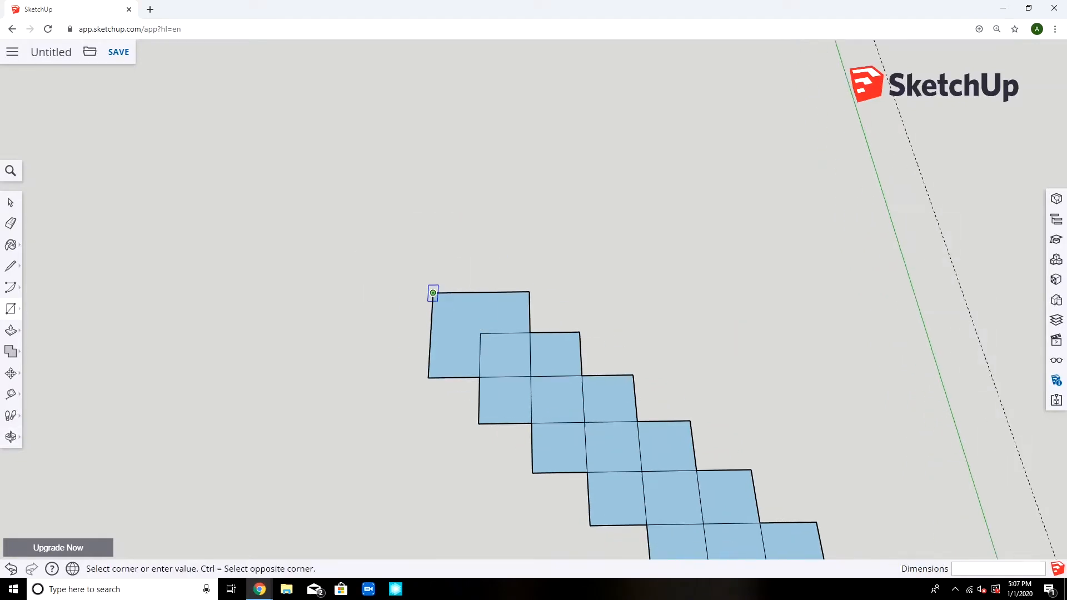
{"action": "type", "text": "20.47,20.47"}
{"action": "key", "text": "Return"}
{"action": "key", "text": "shift+z"}
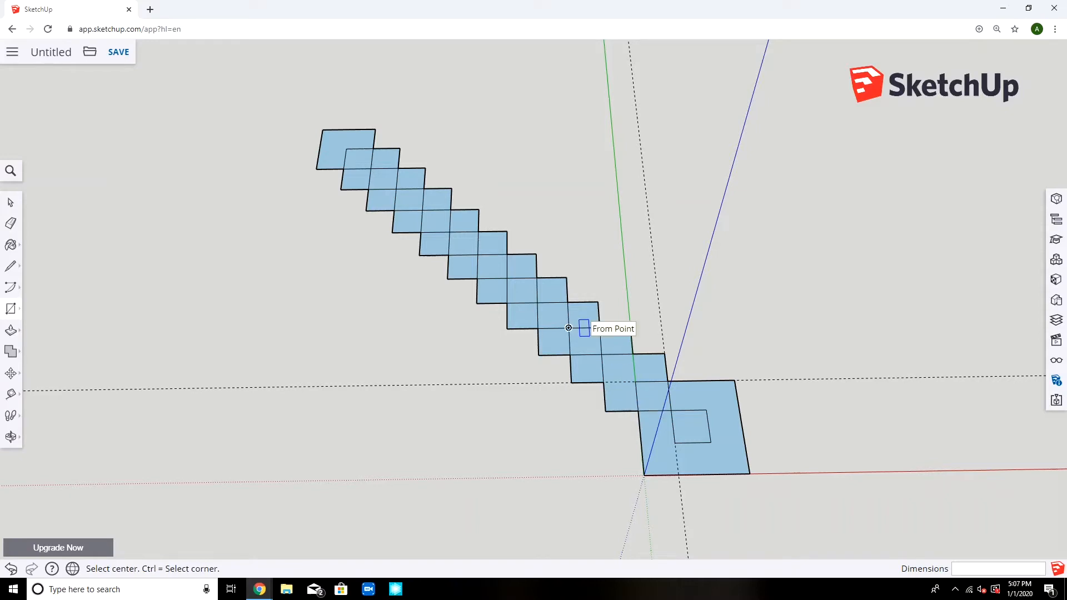
Draw a 20.47-inch line along the red axis from a mid-chain lower corner and close it with a 20.47-inch line along the green axis.
{"action": "left_click", "coordinate": [536, 329]}
{"action": "key", "text": "Escape"}
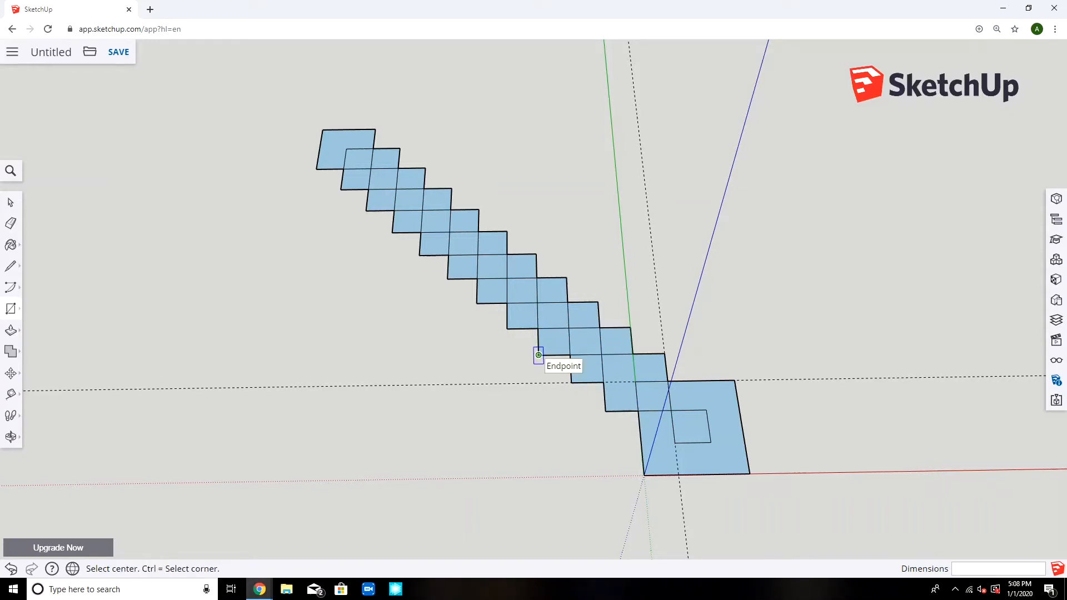
{"action": "left_click", "coordinate": [10, 266]}
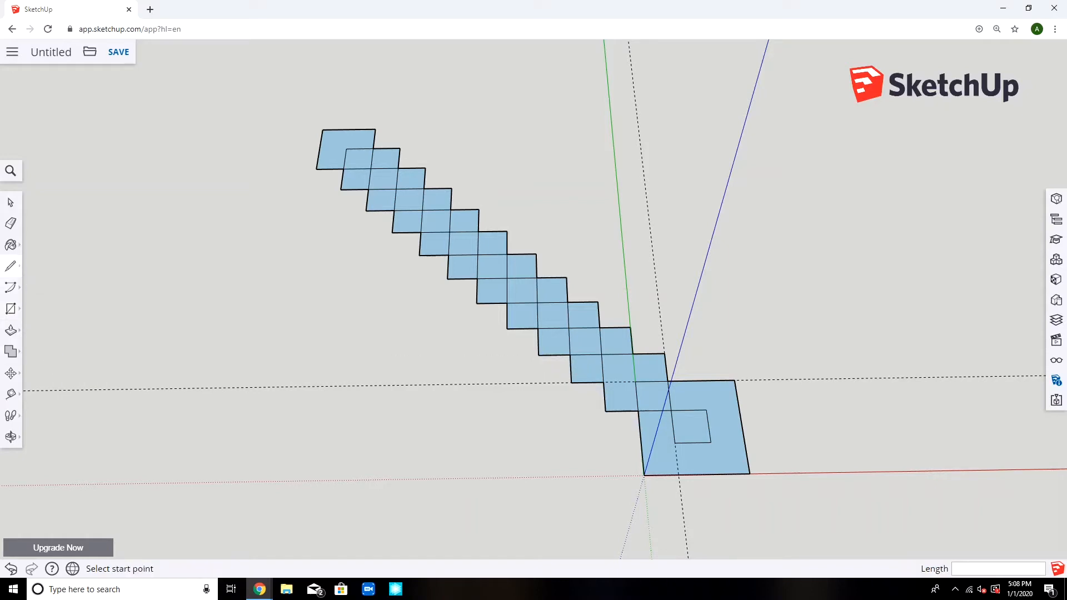
{"action": "left_click", "coordinate": [538, 354]}
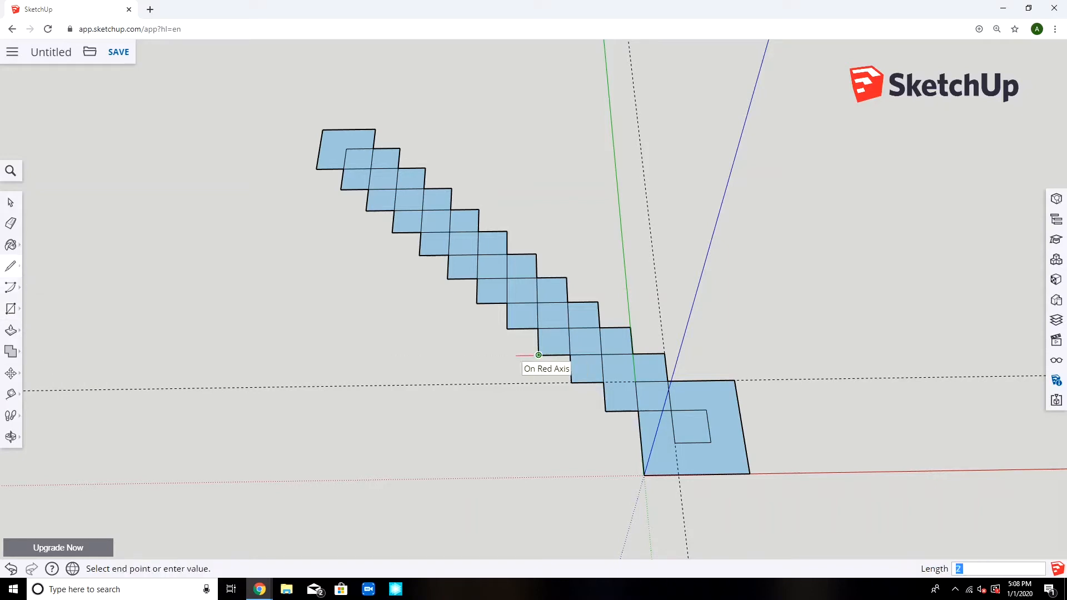
{"action": "left_click", "coordinate": [475, 355]}
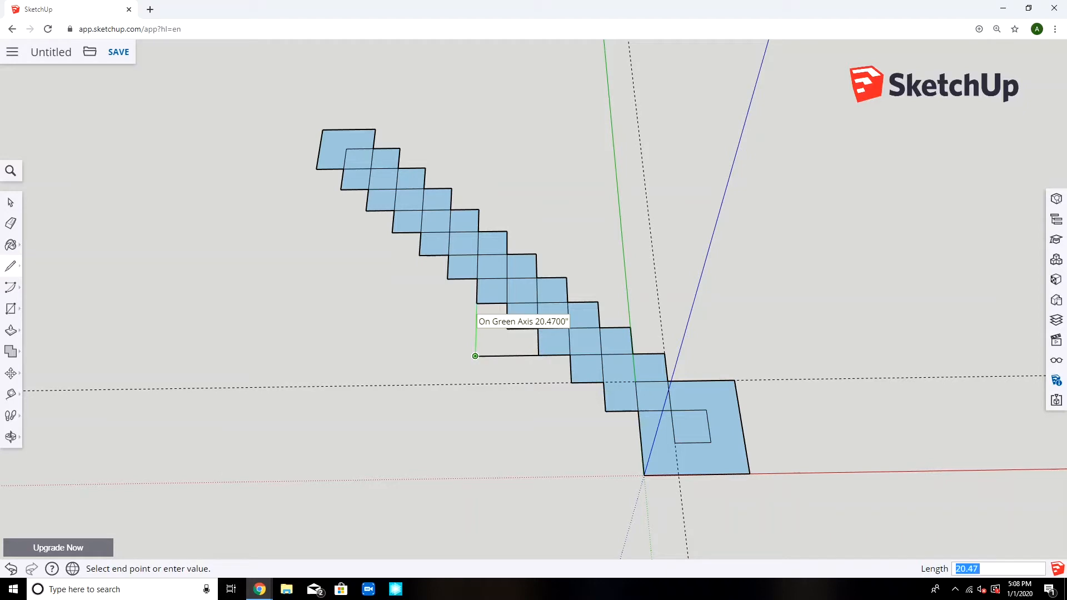
{"action": "left_click", "coordinate": [476, 303]}
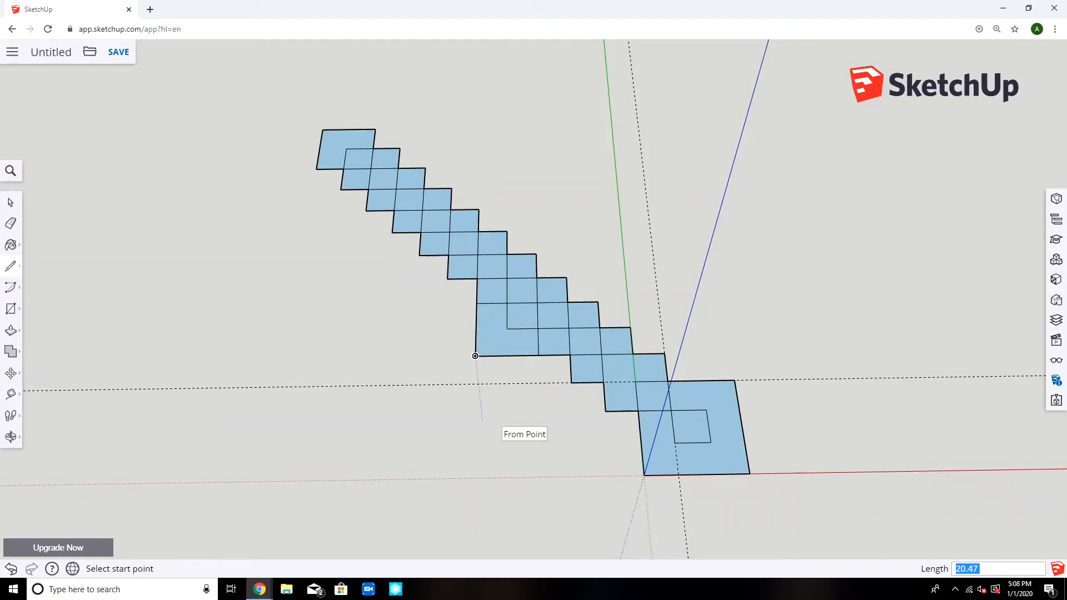
Draw two lines on the opposite side of the chain to form a matching corner face, ending at the chain's existing corner.
{"action": "left_click", "coordinate": [598, 303]}
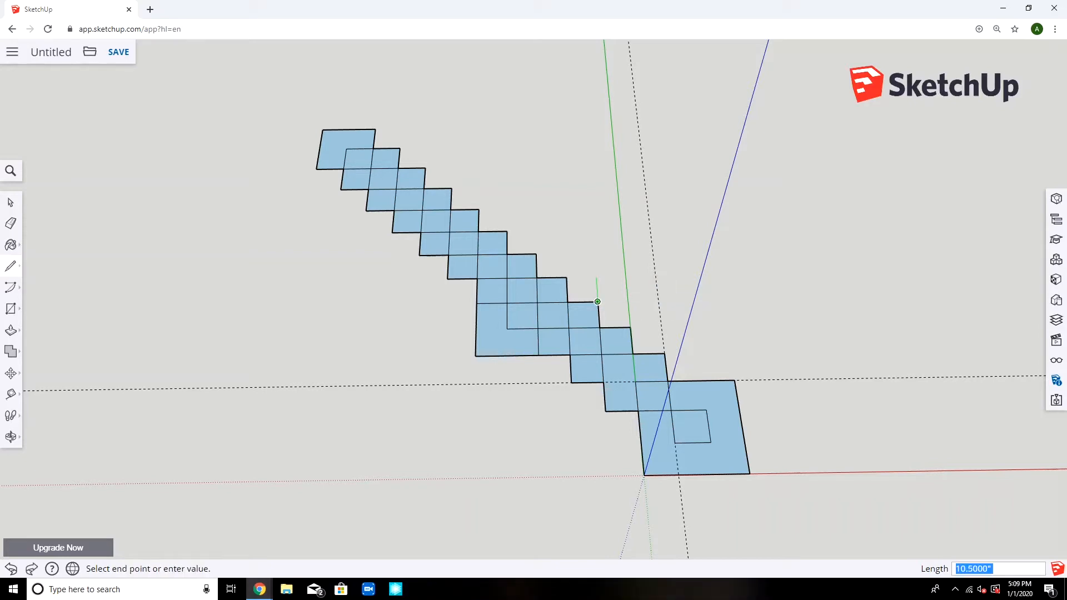
{"action": "left_click", "coordinate": [594, 253]}
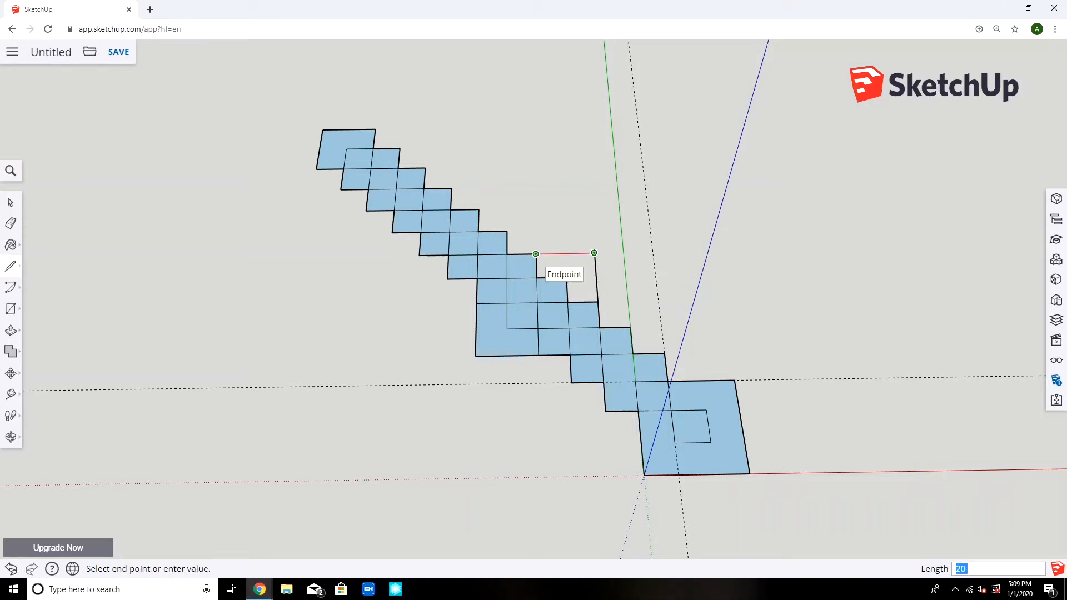
{"action": "left_click", "coordinate": [536, 254]}
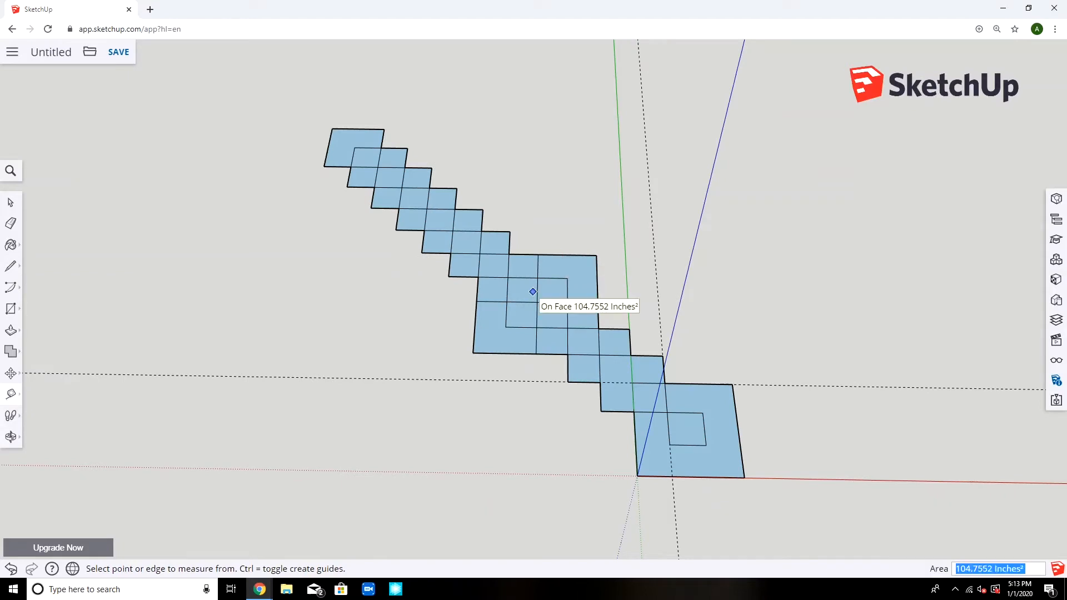
Draw a small square with 10.3-inch sides outward from the outer corner of the wide middle section, beside the green axis.
{"action": "key", "text": "l"}
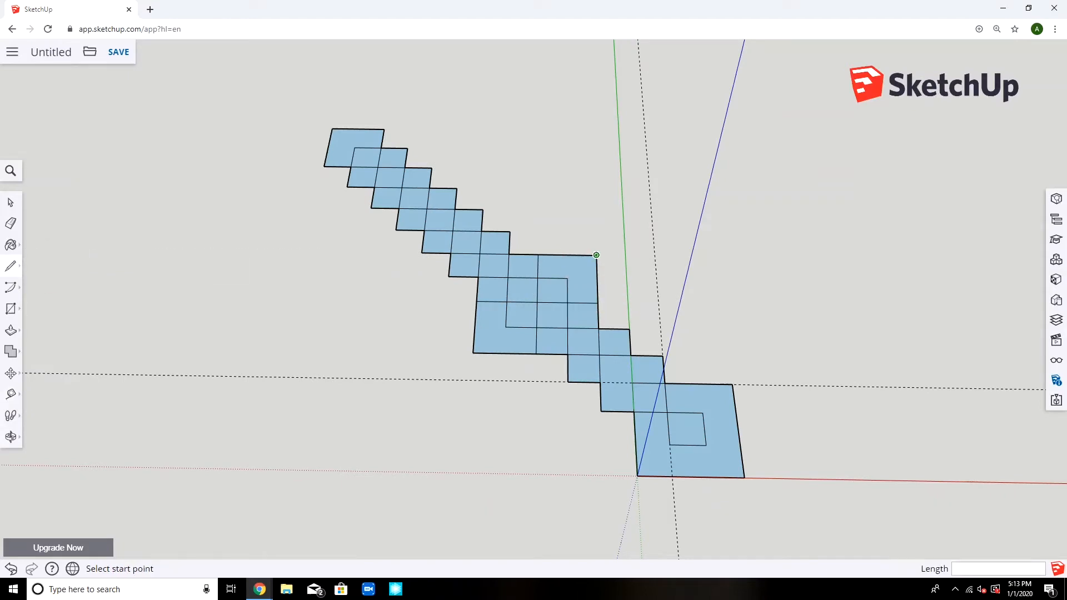
{"action": "left_click", "coordinate": [597, 255]}
{"action": "left_click", "coordinate": [626, 255]}
{"action": "left_click", "coordinate": [624, 232]}
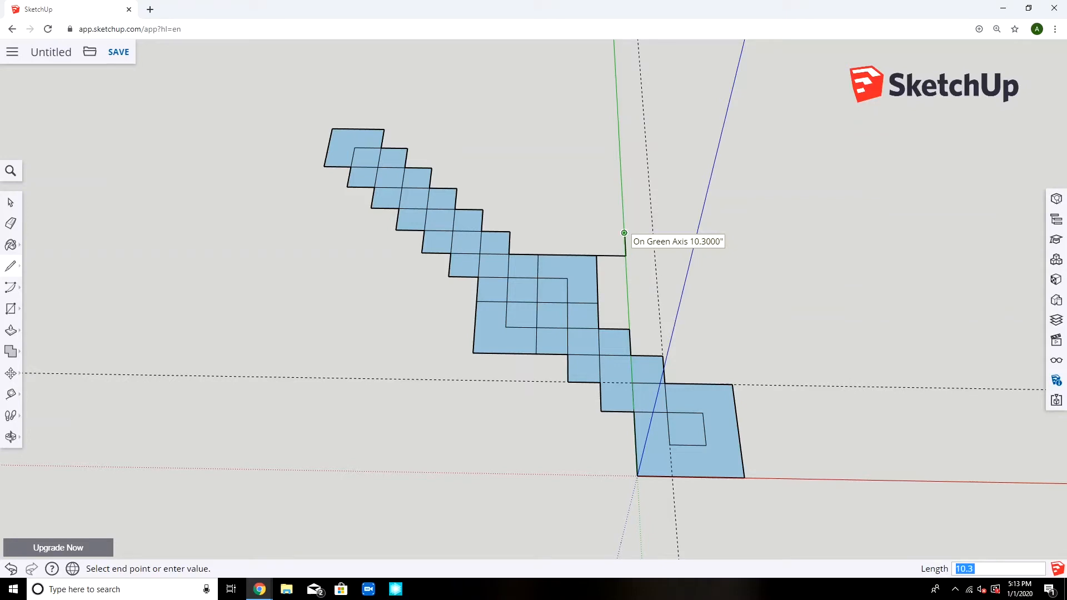
{"action": "left_click", "coordinate": [596, 232]}
{"action": "left_click", "coordinate": [597, 255]}
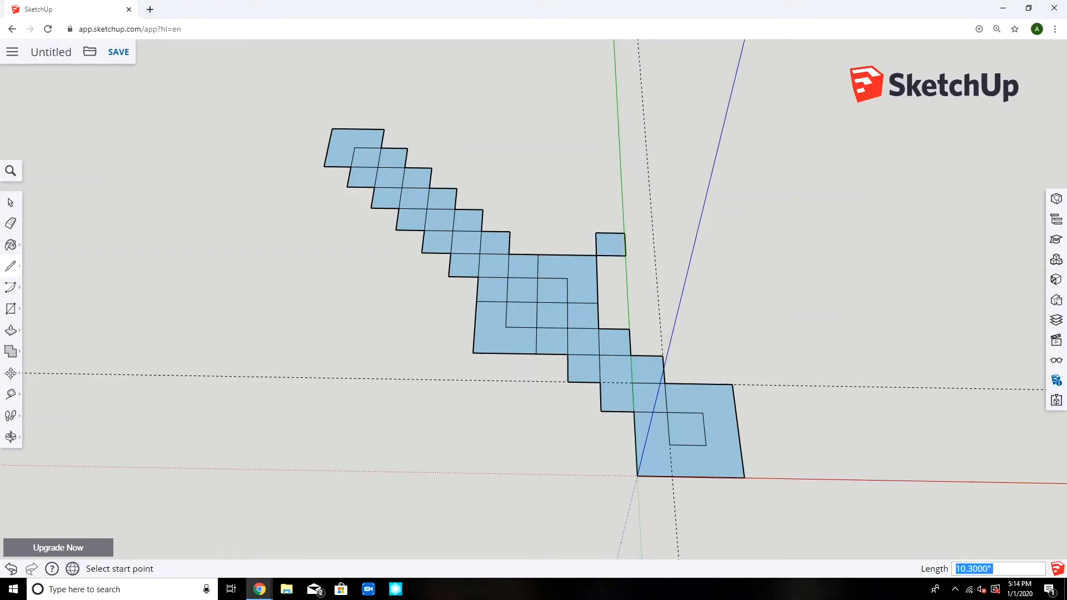
Draw a second 10.3-inch square beside the small corner square and close a 20.47-inch-long strip down its side along the green axis.
{"action": "left_click", "coordinate": [595, 232]}
{"action": "left_click", "coordinate": [565, 232]}
{"action": "left_click", "coordinate": [565, 256]}
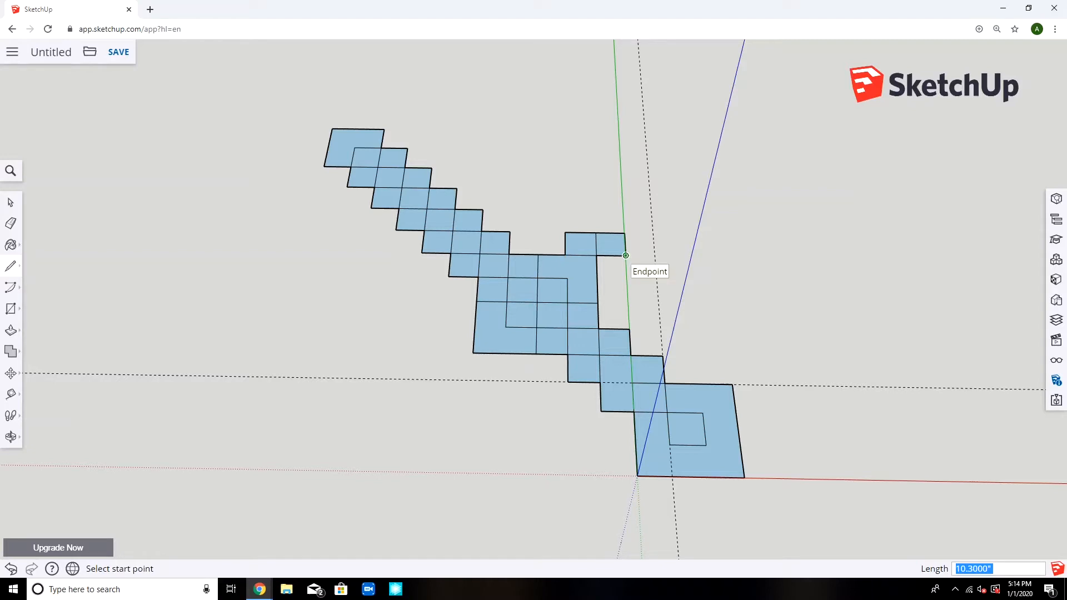
{"action": "left_click", "coordinate": [626, 255]}
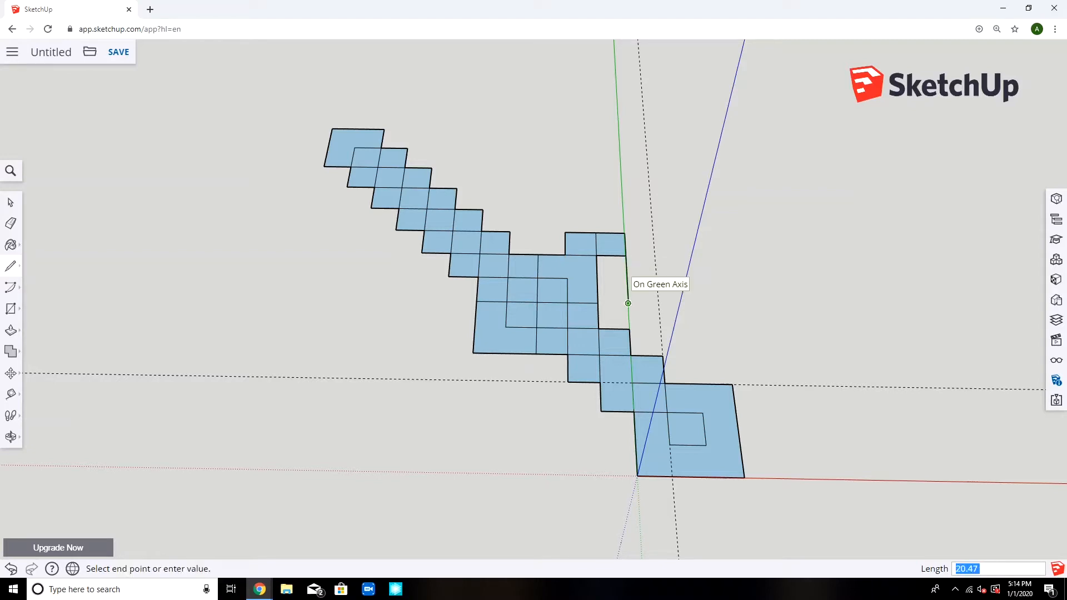
{"action": "left_click", "coordinate": [629, 303]}
{"action": "left_click", "coordinate": [598, 303]}
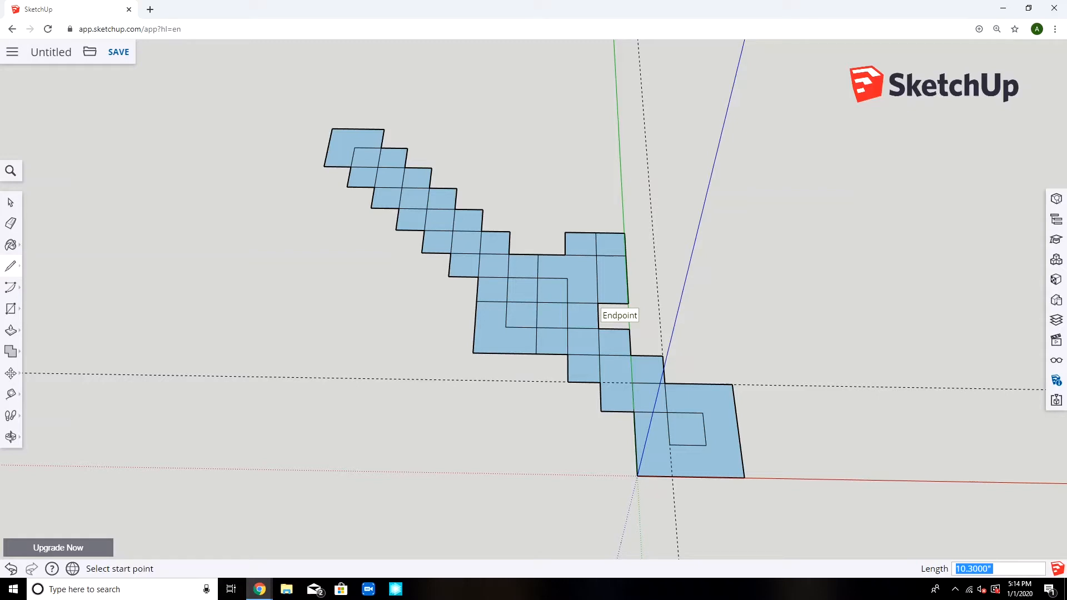
Wrap an L-shaped face around the outer corner of that small square, starting with a line about 10.3 inches long along the red axis.
{"action": "left_click", "coordinate": [626, 256]}
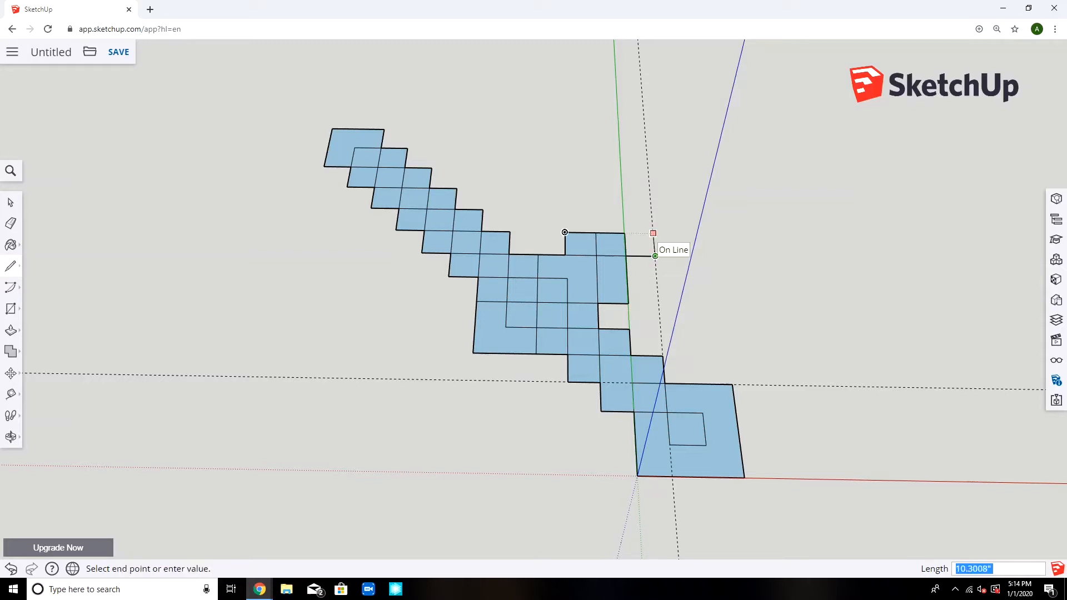
{"action": "left_click", "coordinate": [655, 255]}
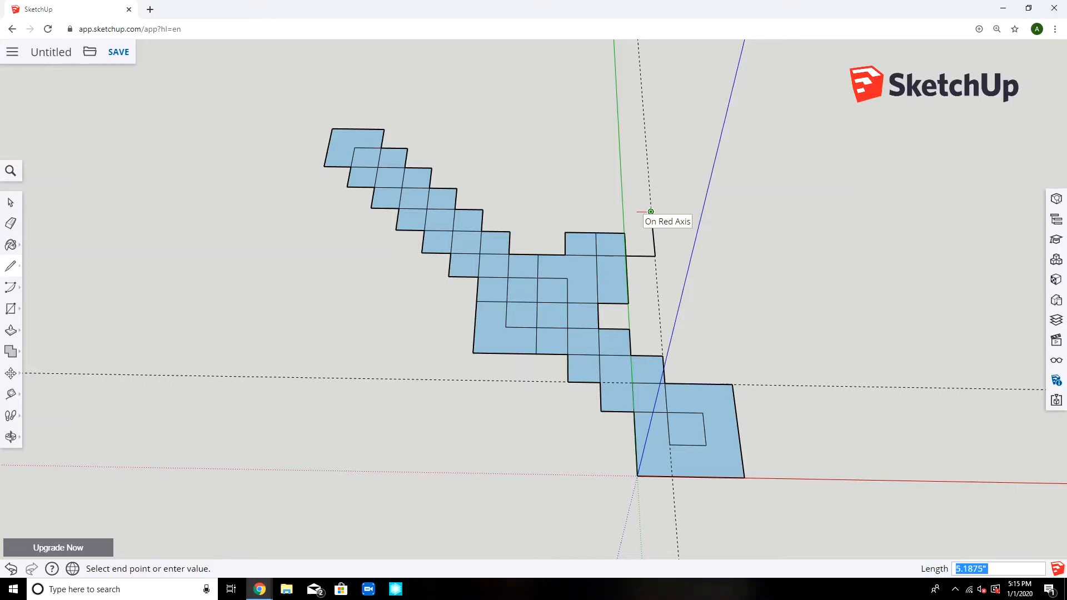
{"action": "left_click", "coordinate": [651, 212]}
{"action": "left_click", "coordinate": [595, 212]}
{"action": "left_click", "coordinate": [597, 234]}
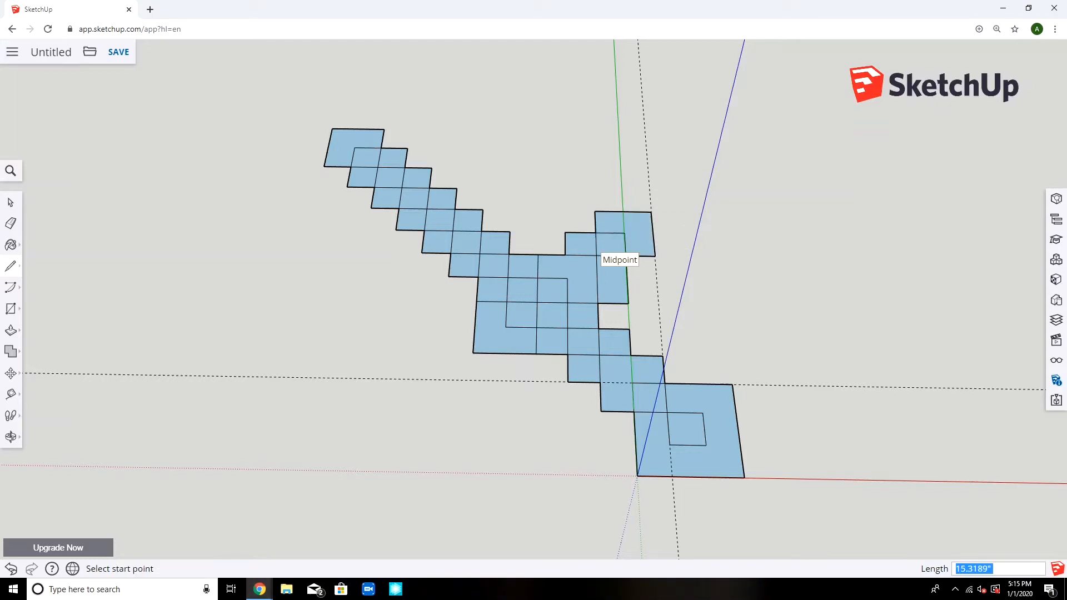
Draw two adjoining squares with sides of about 10.3 inches outward from the opposite outer corner of the wide middle section.
{"action": "left_click", "coordinate": [473, 353]}
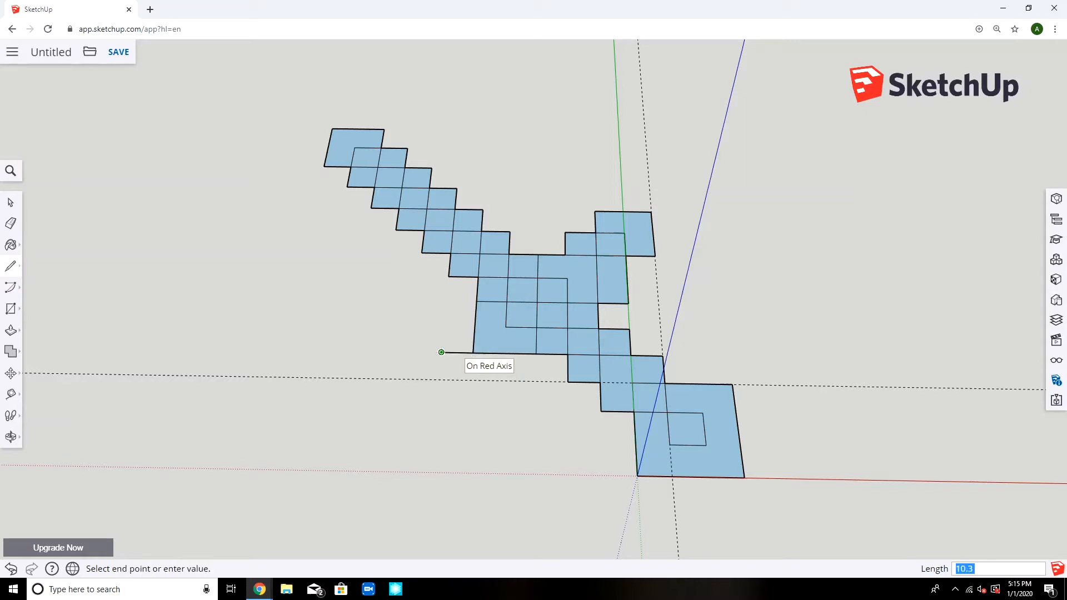
{"action": "left_click", "coordinate": [441, 351]}
{"action": "left_click", "coordinate": [442, 326]}
{"action": "left_click", "coordinate": [475, 326]}
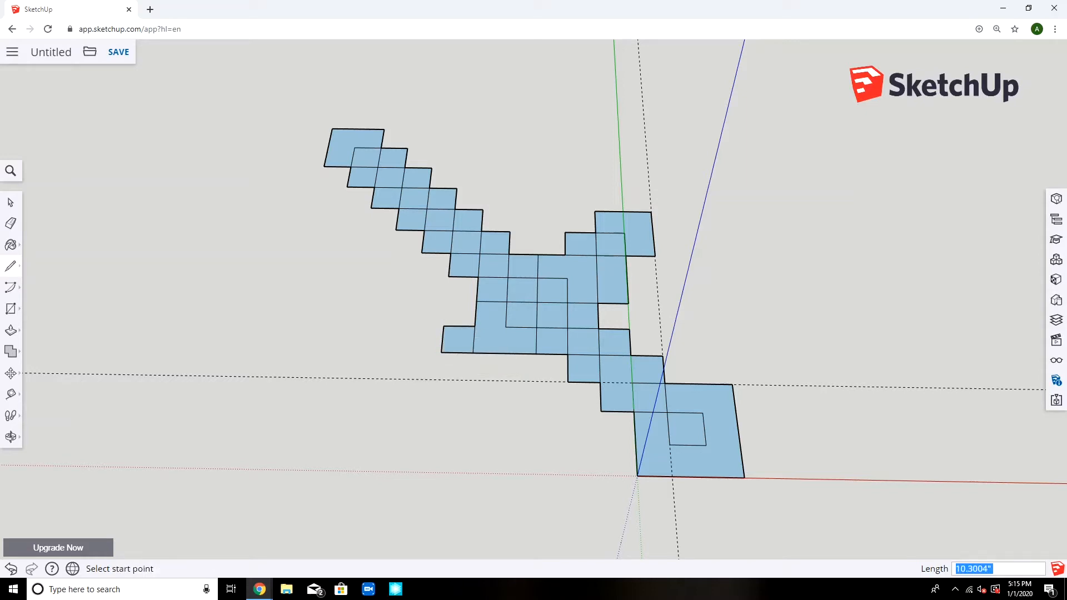
{"action": "left_click", "coordinate": [441, 352]}
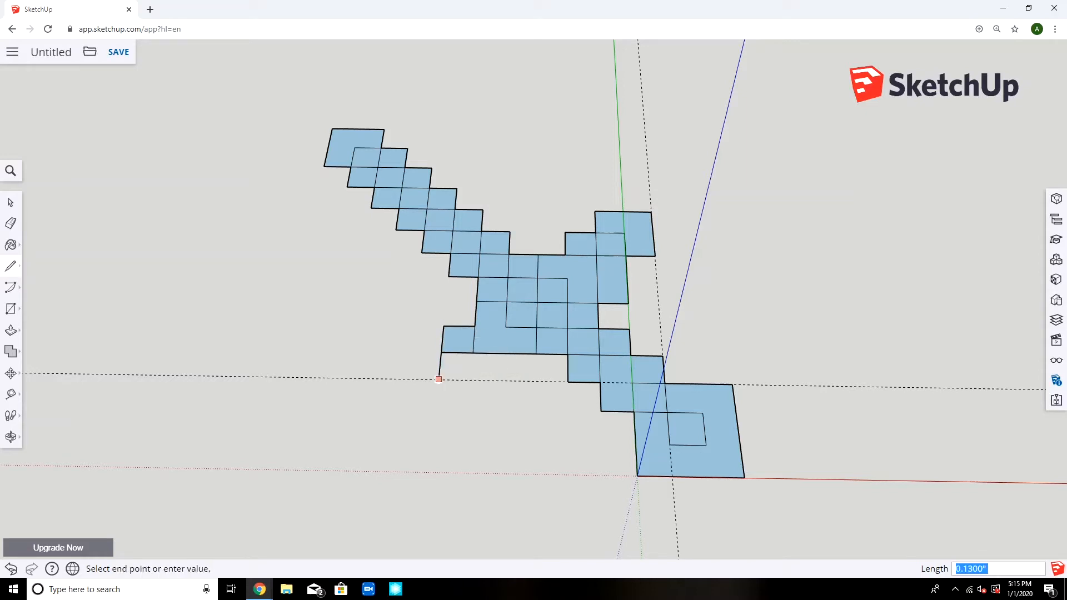
{"action": "left_click", "coordinate": [439, 380]}
{"action": "left_click", "coordinate": [471, 380]}
{"action": "left_click", "coordinate": [472, 352]}
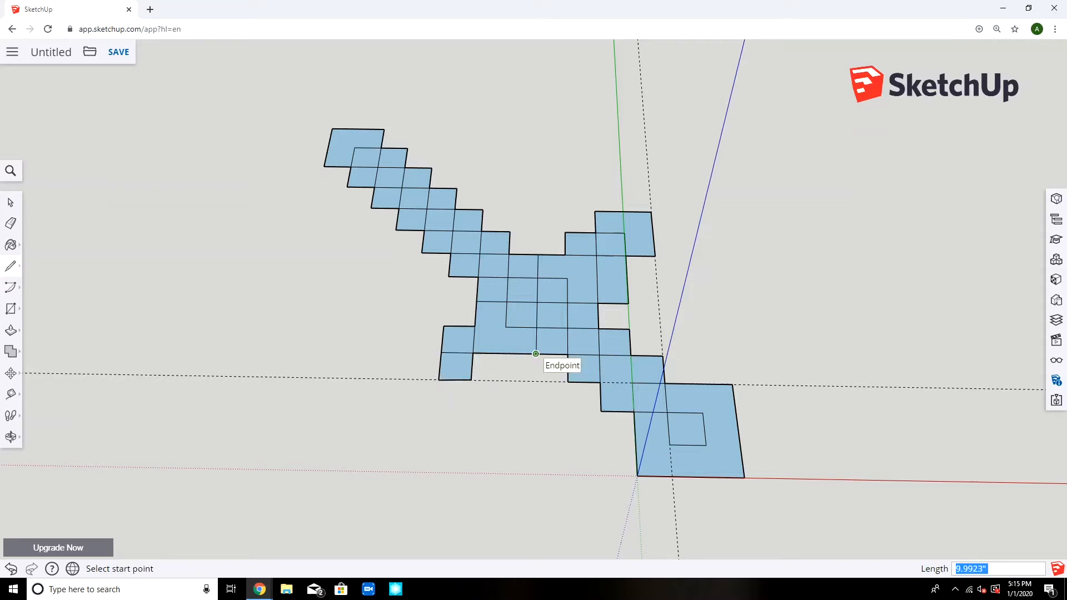
Close a strip about 20.48 inches long beneath the middle section and wrap an L-shaped face around that guard arm's outer corner.
{"action": "left_click", "coordinate": [536, 355]}
{"action": "left_click", "coordinate": [535, 382]}
{"action": "left_click", "coordinate": [472, 380]}
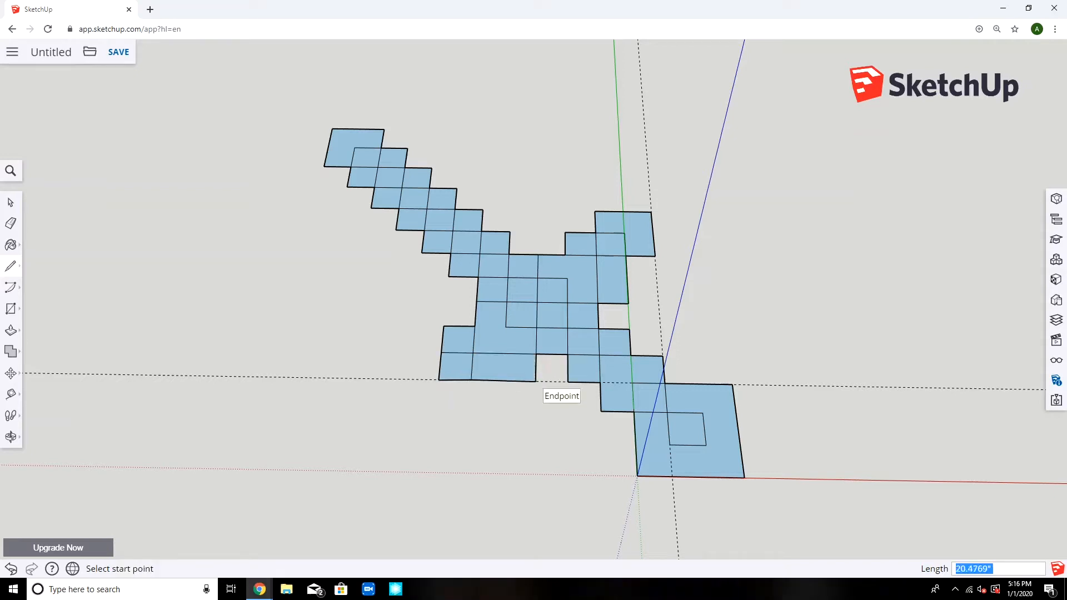
{"action": "left_click", "coordinate": [441, 352]}
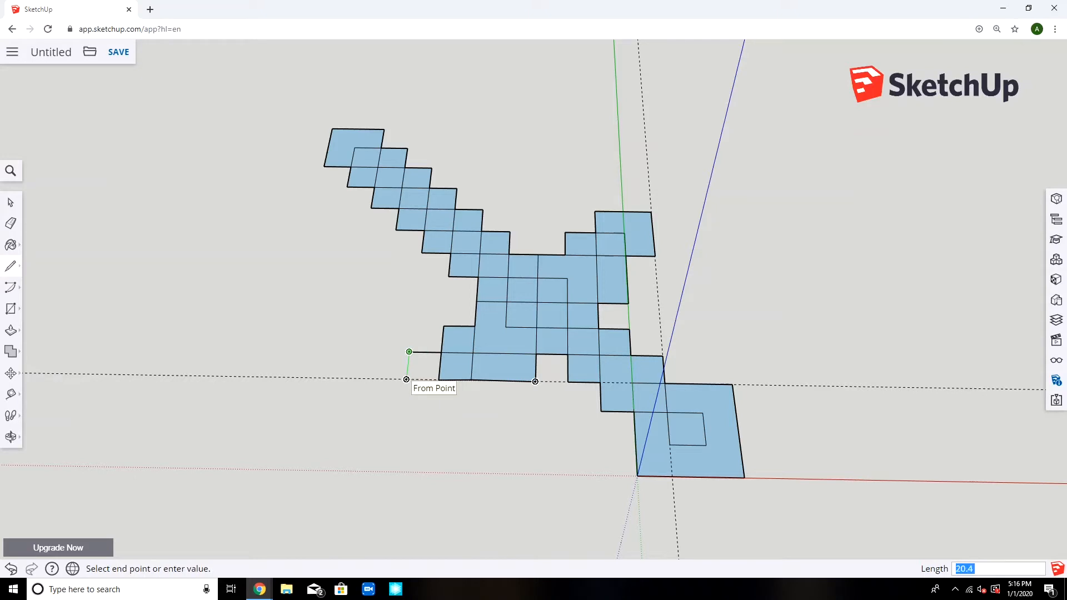
{"action": "left_click", "coordinate": [404, 408]}
{"action": "left_click", "coordinate": [470, 409]}
{"action": "left_click", "coordinate": [471, 380]}
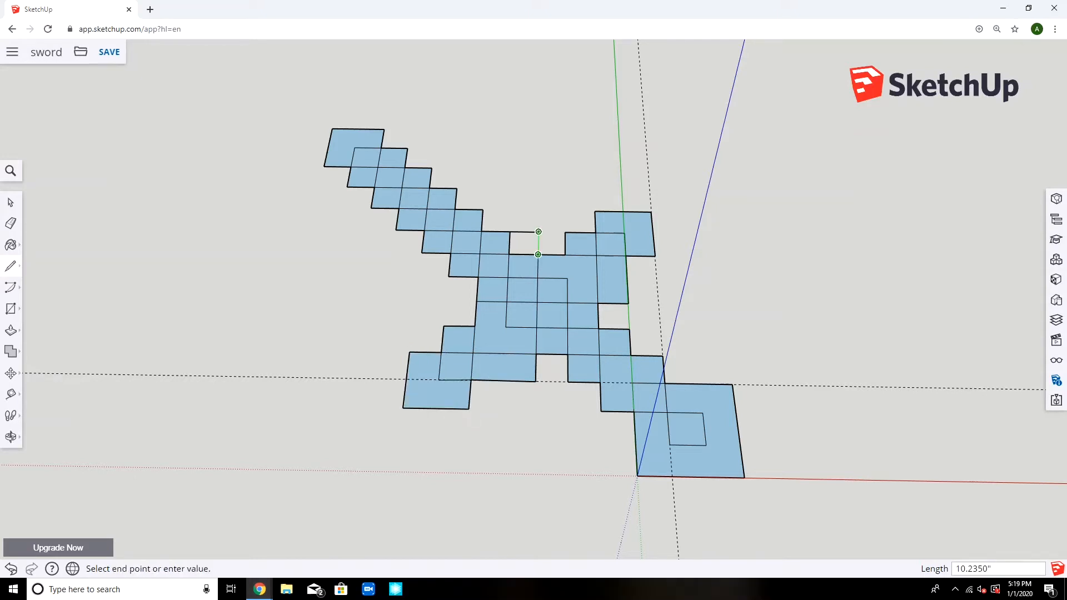
Fill the step notches along the blade's upper edge with a row of 10.235-inch squares.
{"action": "left_click", "coordinate": [537, 255]}
{"action": "left_click", "coordinate": [482, 209]}
{"action": "left_click", "coordinate": [511, 210]}
{"action": "left_click", "coordinate": [509, 232]}
{"action": "left_click", "coordinate": [457, 188]}
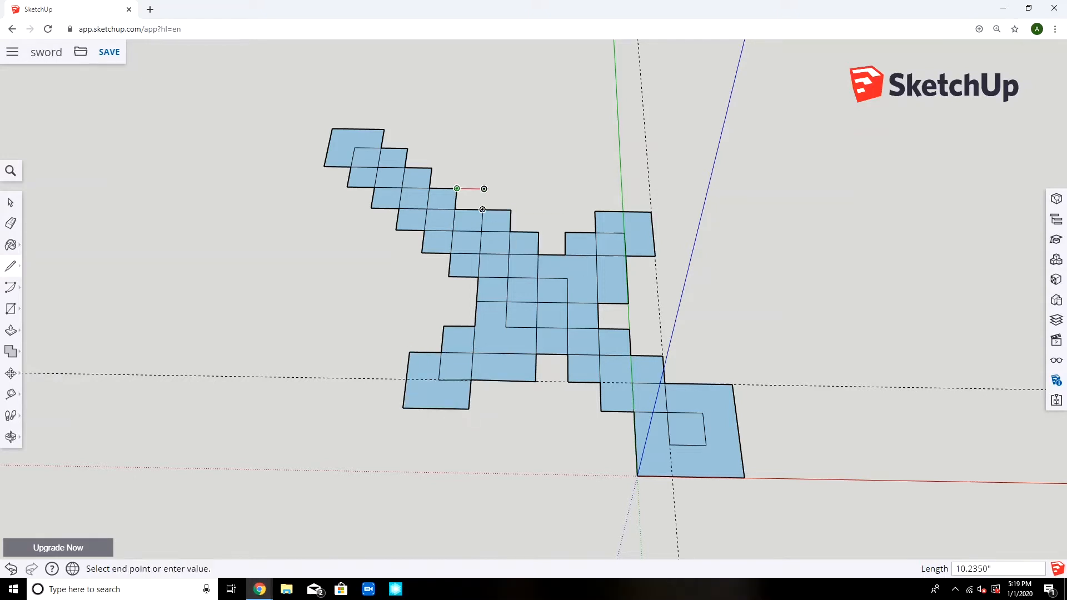
{"action": "left_click", "coordinate": [484, 189]}
{"action": "left_click", "coordinate": [482, 210]}
{"action": "left_click", "coordinate": [432, 168]}
{"action": "left_click", "coordinate": [458, 168]}
{"action": "left_click", "coordinate": [456, 188]}
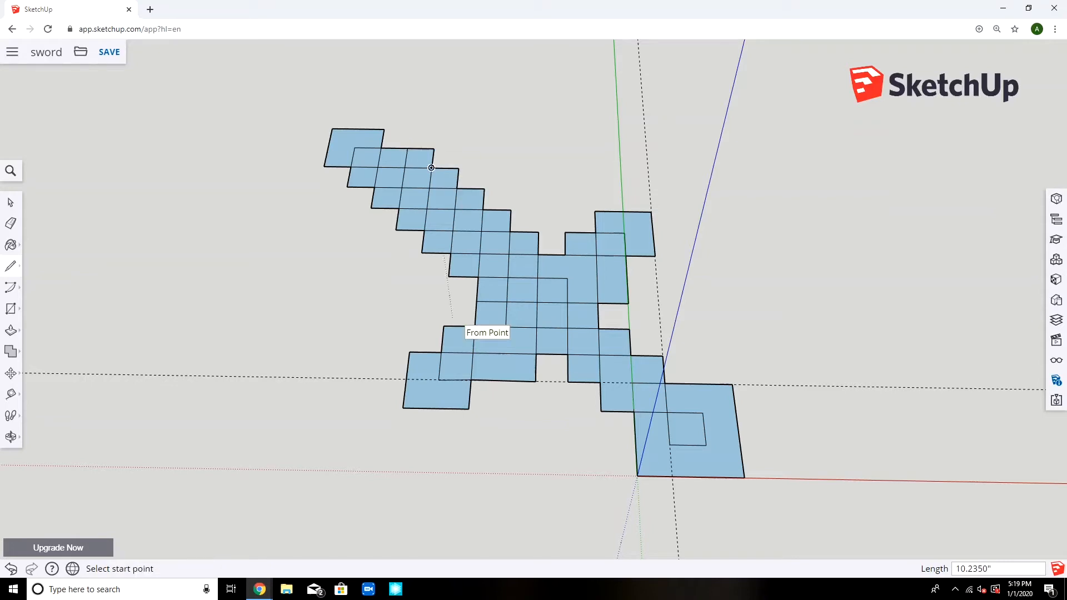
Fill four step notches along the blade's lower edge with 10.235-inch squares, working from the tip toward the guard.
{"action": "left_click", "coordinate": [347, 187]}
{"action": "left_click", "coordinate": [344, 208]}
{"action": "left_click", "coordinate": [372, 209]}
{"action": "left_click", "coordinate": [396, 230]}
{"action": "left_click", "coordinate": [368, 229]}
{"action": "left_click", "coordinate": [370, 208]}
{"action": "left_click", "coordinate": [421, 253]}
{"action": "left_click", "coordinate": [393, 253]}
{"action": "left_click", "coordinate": [395, 230]}
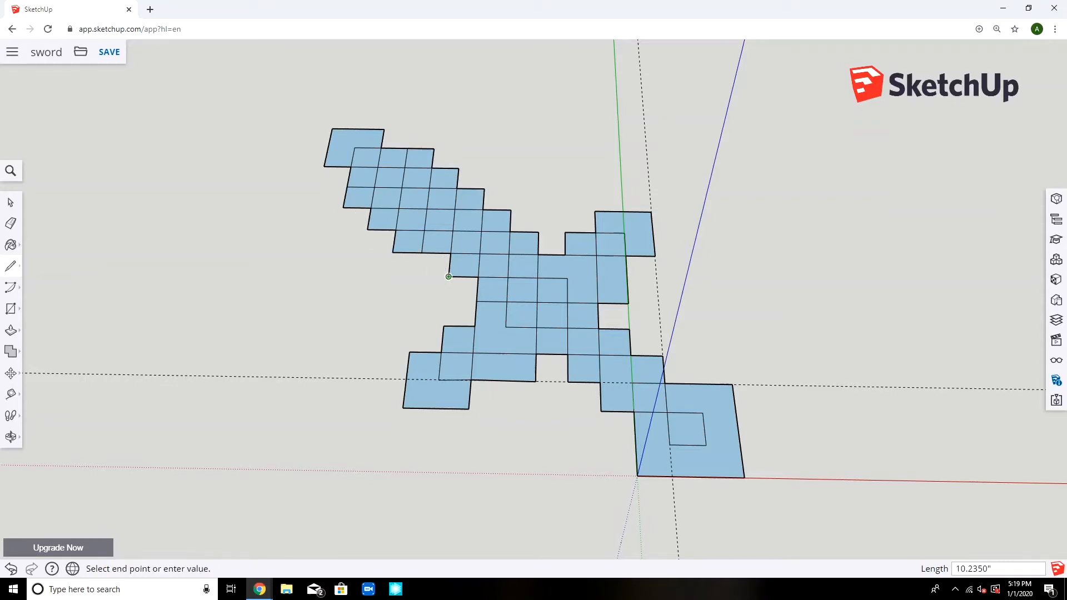
{"action": "left_click", "coordinate": [420, 276]}
{"action": "left_click", "coordinate": [448, 276]}
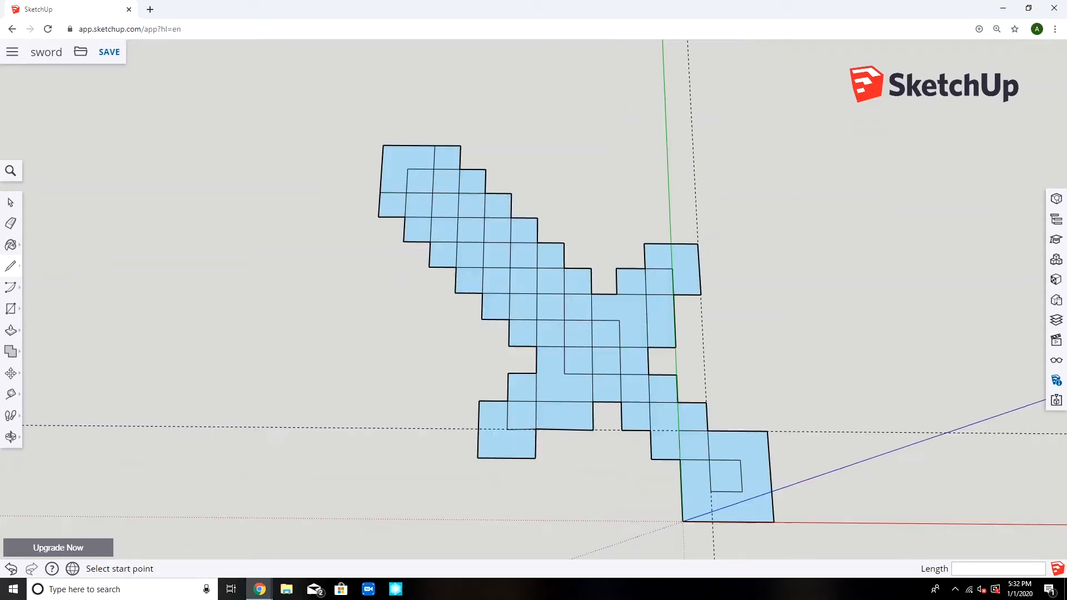
Enlarge the blade tip with an outer L-shaped face, using two outward lines and a guide parallel to the red axis to locate its corner.
{"action": "left_click", "coordinate": [435, 146]}
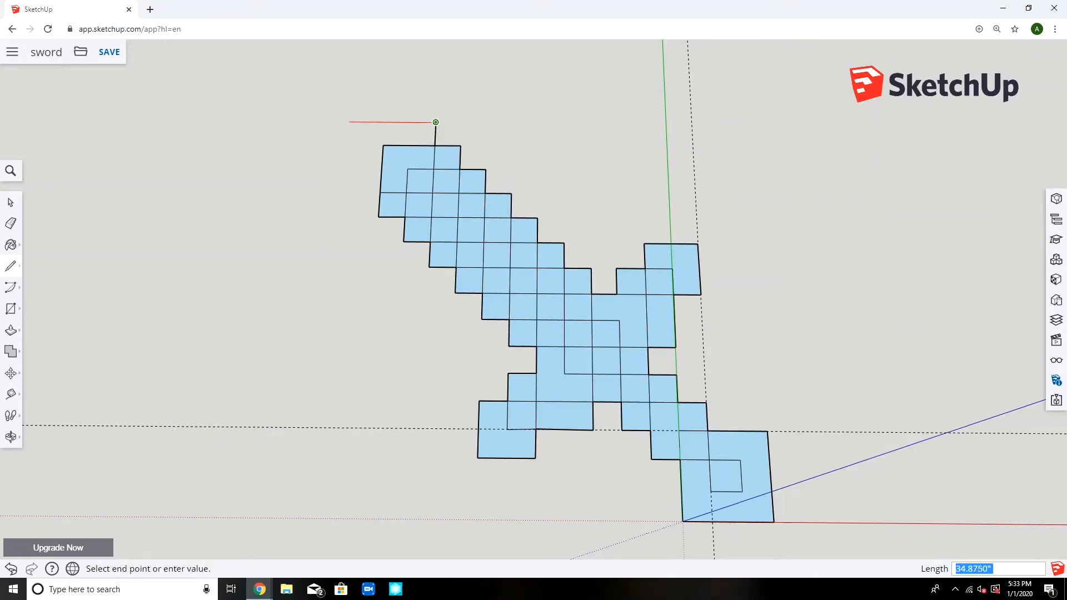
{"action": "left_click", "coordinate": [435, 122]}
{"action": "key", "text": "Escape"}
{"action": "left_click", "coordinate": [380, 193]}
{"action": "left_click", "coordinate": [354, 192]}
{"action": "key", "text": "Escape"}
{"action": "key", "text": "t"}
{"action": "left_click", "coordinate": [436, 122]}
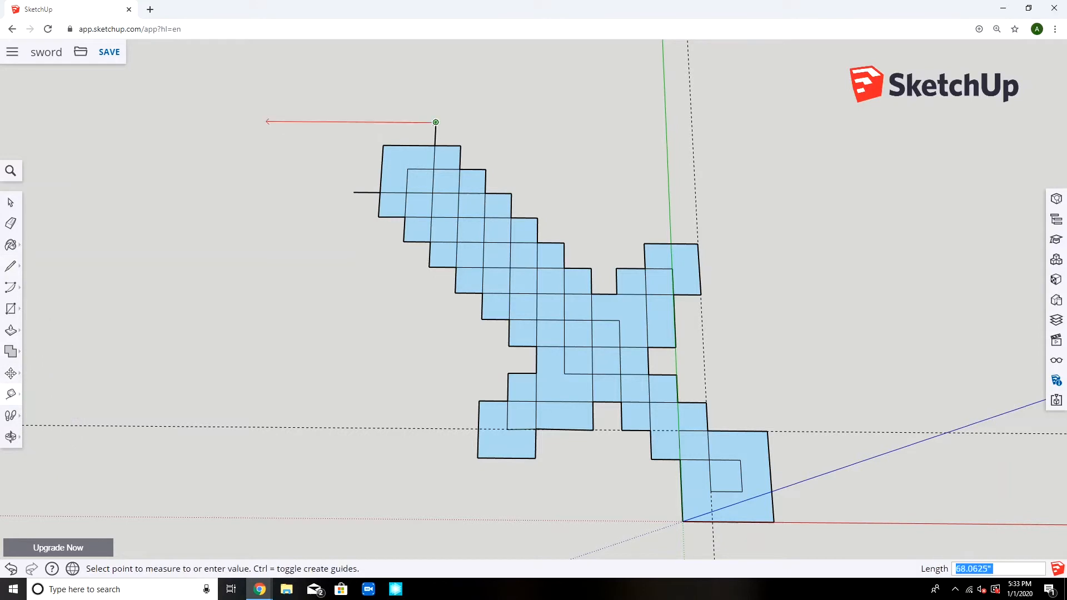
{"action": "left_click", "coordinate": [266, 121]}
{"action": "key", "text": "l"}
{"action": "left_click", "coordinate": [354, 192]}
{"action": "left_click", "coordinate": [359, 122]}
{"action": "left_click", "coordinate": [436, 122]}
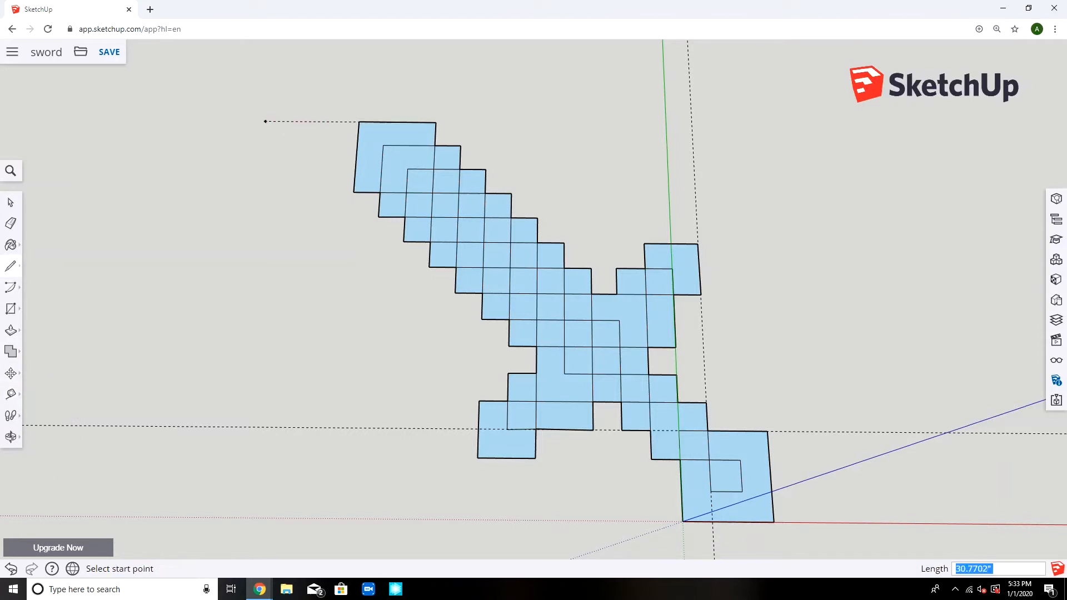
{"action": "left_click", "coordinate": [11, 224]}
Push/Pull the pommel's outer face to a thickness of 5 inches and bring its small center square level with it.
{"action": "left_click", "coordinate": [11, 330]}
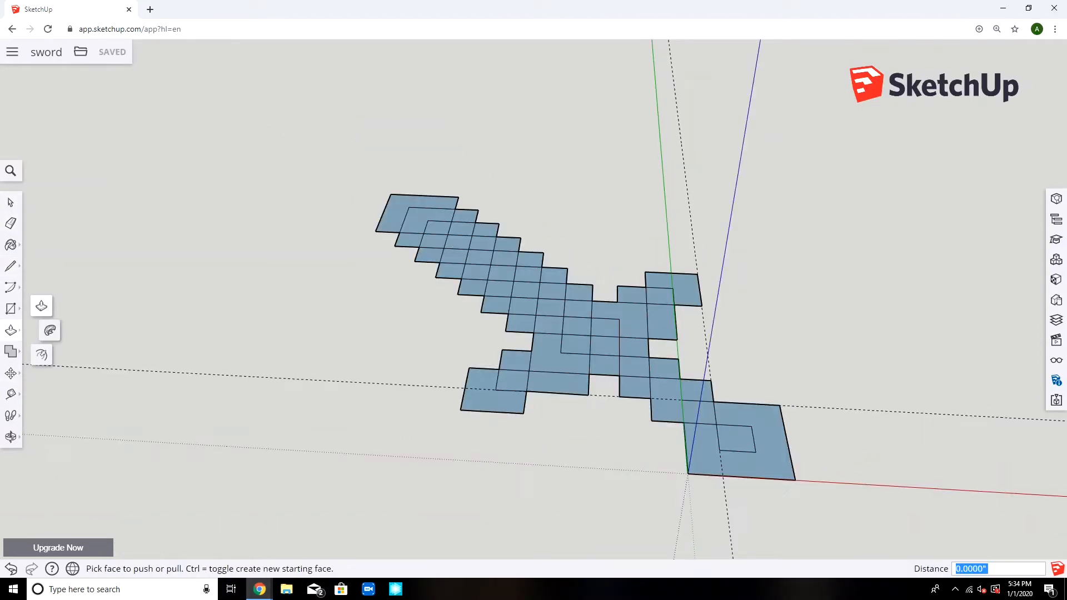
{"action": "left_click", "coordinate": [744, 464]}
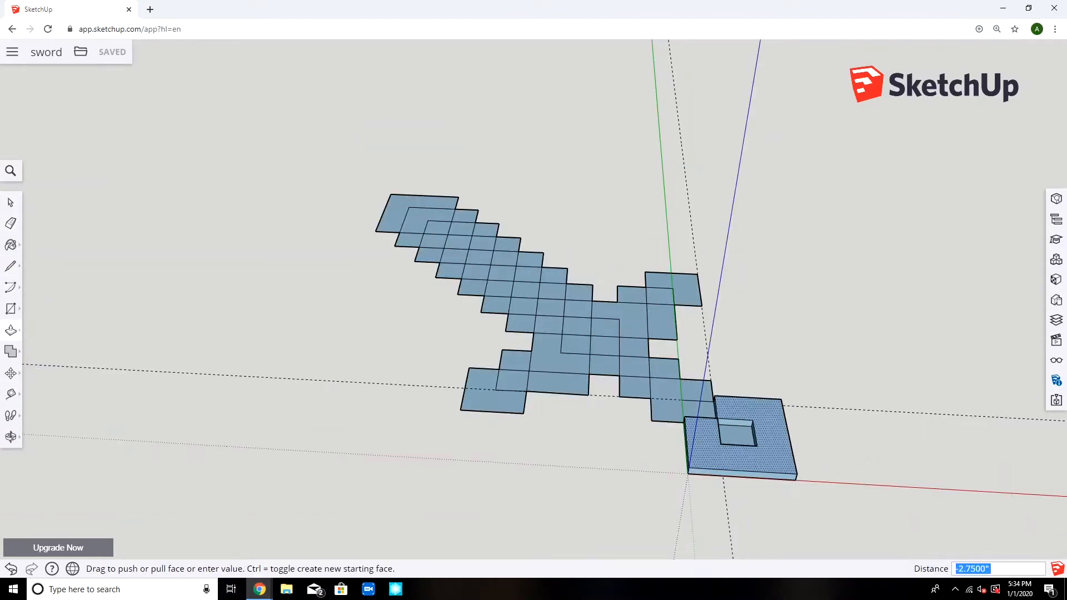
{"action": "type", "text": "10"}
{"action": "key", "text": "Return"}
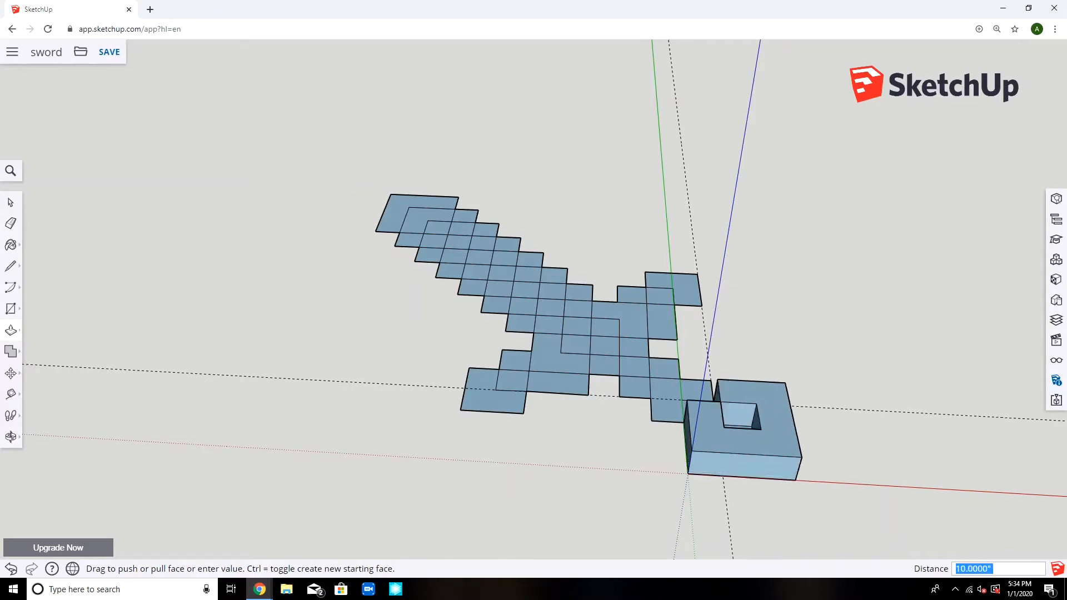
{"action": "type", "text": "5"}
{"action": "key", "text": "Return"}
{"action": "left_click", "coordinate": [739, 426]}
{"action": "left_click", "coordinate": [739, 428]}
{"action": "key", "text": "space"}
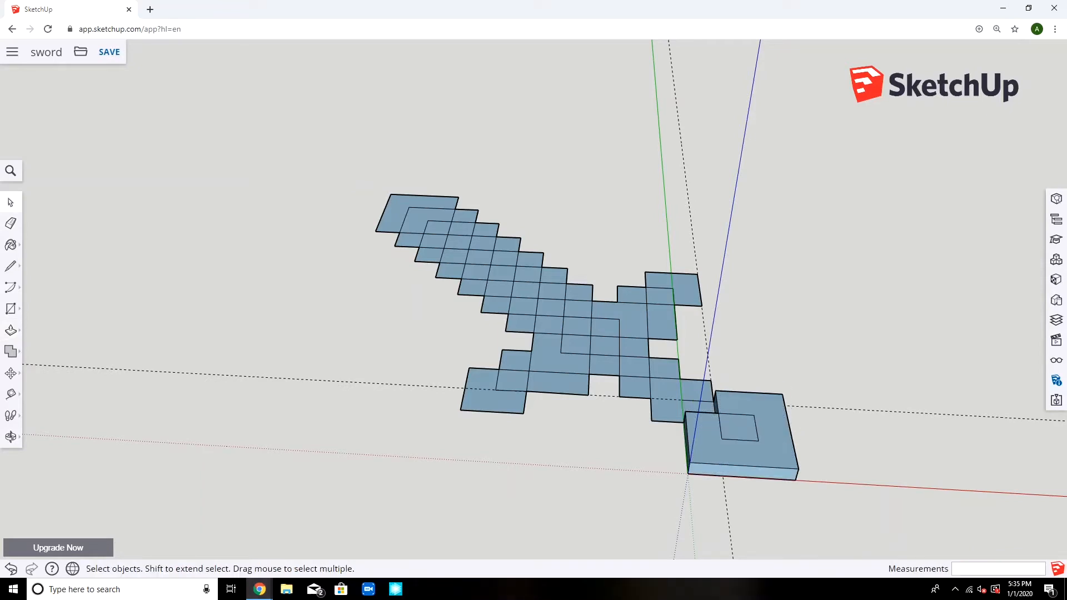
{"action": "left_click", "coordinate": [396, 205]}
{"action": "left_click", "coordinate": [417, 217], "text": "shift"}
{"action": "left_click", "coordinate": [436, 234], "text": "shift"}
{"action": "left_click", "coordinate": [479, 264], "text": "shift"}
{"action": "left_click", "coordinate": [502, 273], "text": "shift"}
{"action": "left_click", "coordinate": [515, 274], "text": "shift"}
{"action": "left_click", "coordinate": [450, 270], "text": "shift"}
{"action": "left_click", "coordinate": [459, 229], "text": "shift"}
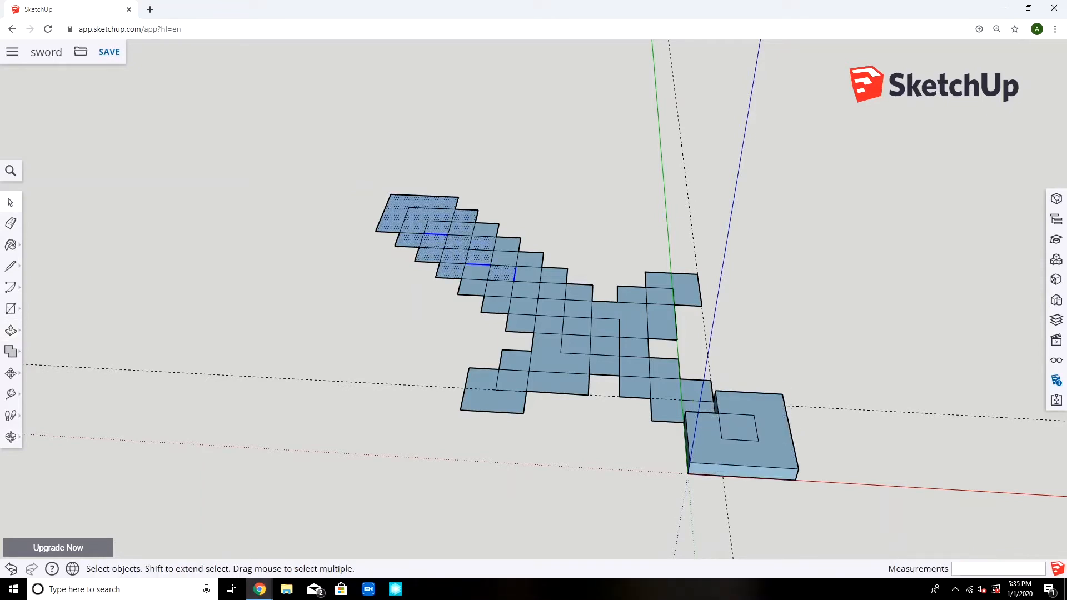
{"action": "left_click", "coordinate": [477, 272], "text": "shift"}
{"action": "left_click", "coordinate": [472, 287], "text": "shift"}
{"action": "key", "text": "p"}
{"action": "left_click", "coordinate": [519, 323]}
{"action": "key", "text": "Escape"}
Push/Pull the handle squares next to the pommel up 5 inches, including the overlap square.
{"action": "left_click", "coordinate": [667, 398]}
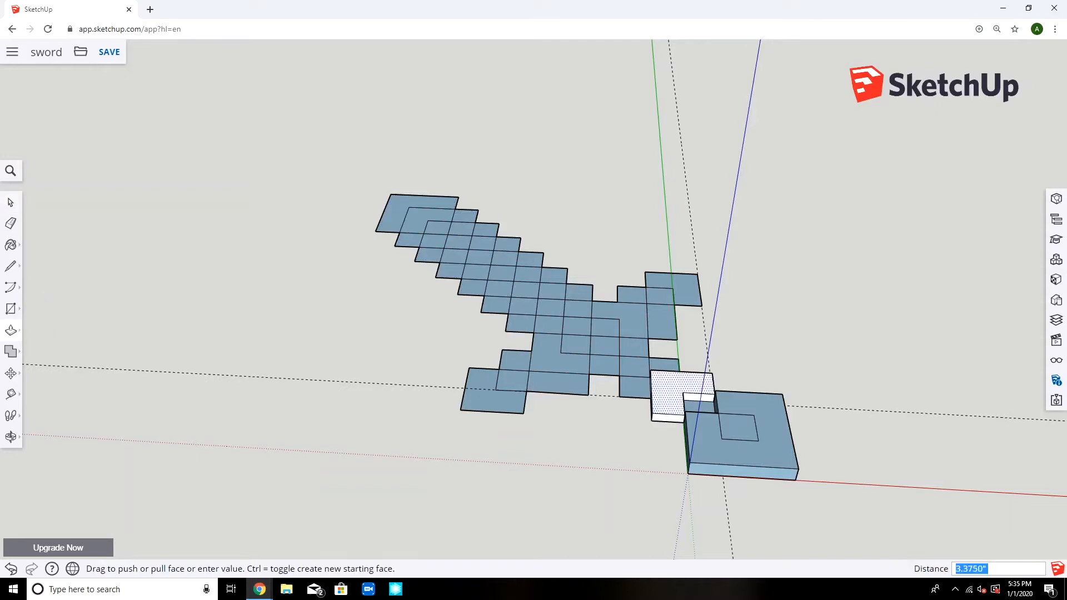
{"action": "left_click", "coordinate": [671, 390]}
{"action": "double_click", "coordinate": [700, 407]}
{"action": "double_click", "coordinate": [635, 387]}
Undo the pommel's extra extrusion, then redo the pommel and its small center square at a thickness of 5 inches.
{"action": "double_click", "coordinate": [708, 433]}
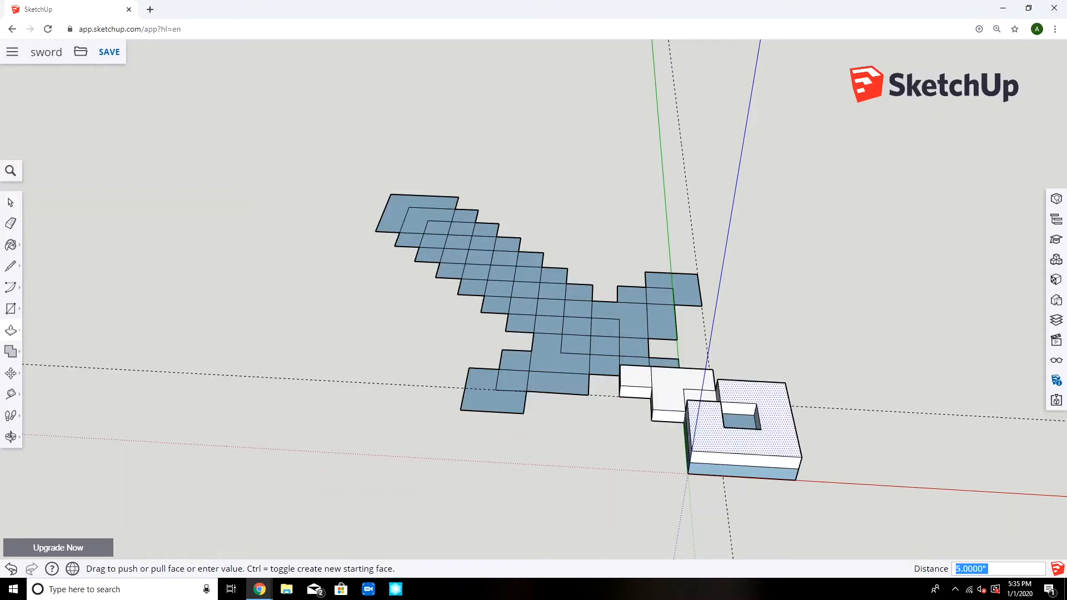
{"action": "left_click", "coordinate": [716, 441]}
{"action": "mouse_move", "coordinate": [716, 442]}
{"action": "middle_mouse_down"}
{"action": "mouse_move", "coordinate": [757, 406]}
{"action": "mouse_move", "coordinate": [735, 435]}
{"action": "middle_mouse_up"}
{"action": "key", "text": "ctrl+z"}
{"action": "key", "text": "ctrl+z"}
{"action": "left_click", "coordinate": [758, 409]}
{"action": "key", "text": "ctrl+z"}
{"action": "left_click", "coordinate": [767, 406]}
{"action": "left_click", "coordinate": [766, 393]}
{"action": "double_click", "coordinate": [735, 435]}
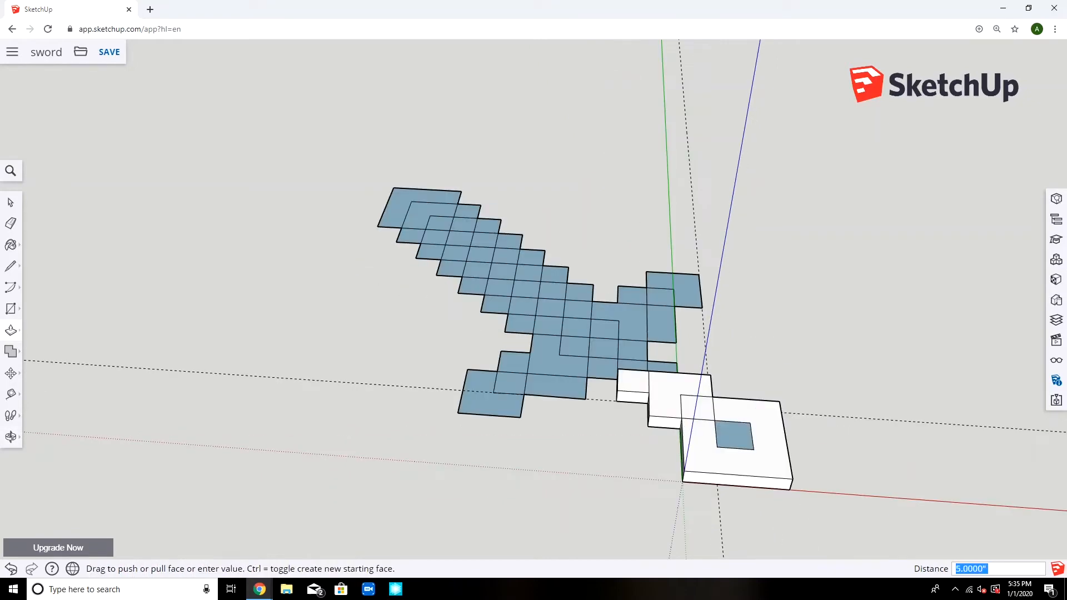
Extrude the remaining handle squares, the adjoining middle-section squares and the strip of the guard arm away from the green axis 5 inches.
{"action": "double_click", "coordinate": [603, 368]}
{"action": "double_click", "coordinate": [556, 385]}
{"action": "double_click", "coordinate": [633, 365]}
{"action": "middle_click_drag", "start_coordinate": [632, 365], "coordinate": [411, 406]}
{"action": "double_click", "coordinate": [503, 422]}
{"action": "left_click", "coordinate": [438, 373]}
{"action": "mouse_move", "coordinate": [503, 423]}
{"action": "middle_mouse_down"}
{"action": "mouse_move", "coordinate": [470, 361]}
{"action": "mouse_move", "coordinate": [518, 410]}
{"action": "middle_mouse_up"}
{"action": "left_click", "coordinate": [439, 366]}
{"action": "left_click", "coordinate": [479, 376]}
{"action": "left_click", "coordinate": [481, 361]}
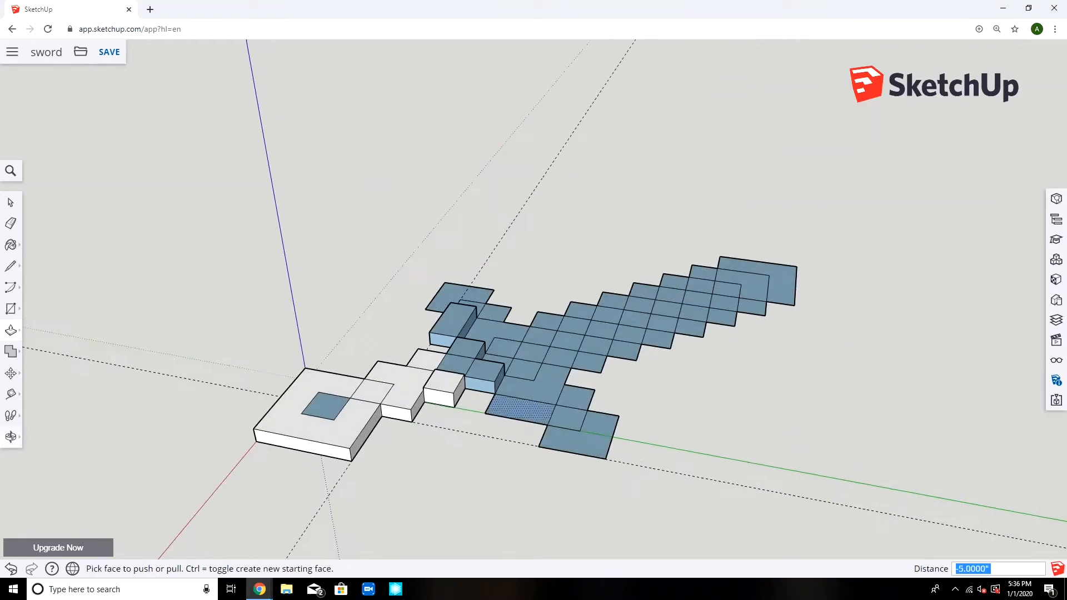
Extrude the faces of the guard arm beside the green axis and the neighboring L-shaped middle face 5 inches.
{"action": "double_click", "coordinate": [520, 410]}
{"action": "double_click", "coordinate": [581, 436]}
{"action": "middle_click_drag", "start_coordinate": [581, 434], "coordinate": [445, 461]}
{"action": "double_click", "coordinate": [479, 365]}
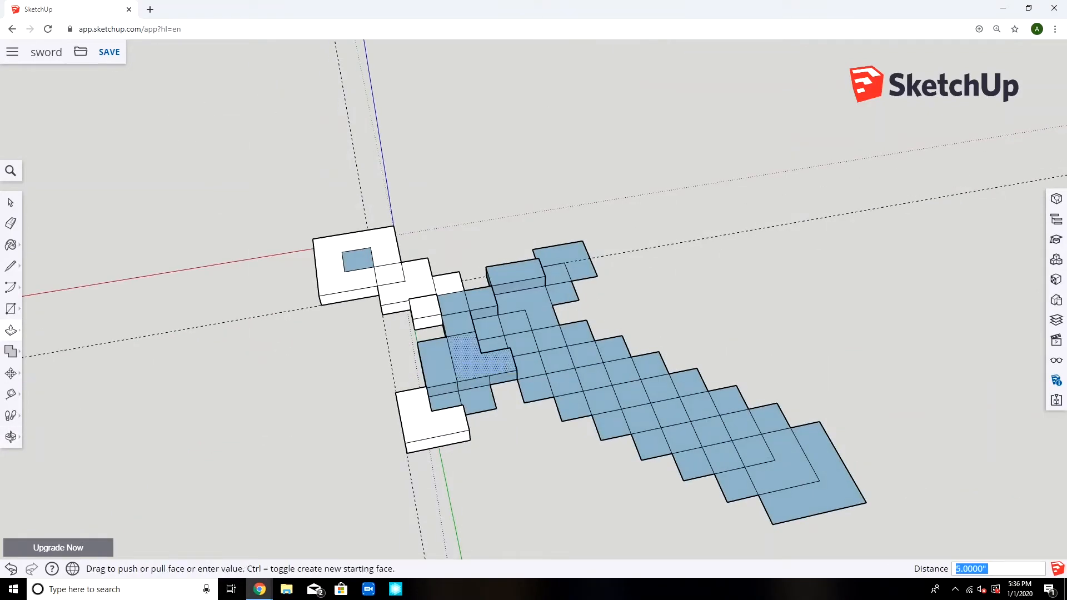
{"action": "double_click", "coordinate": [478, 396]}
{"action": "double_click", "coordinate": [447, 399]}
Extrude the adjoining middle face and the small squares of the opposite guard arm 5 inches.
{"action": "middle_click_drag", "start_coordinate": [723, 383], "coordinate": [582, 345]}
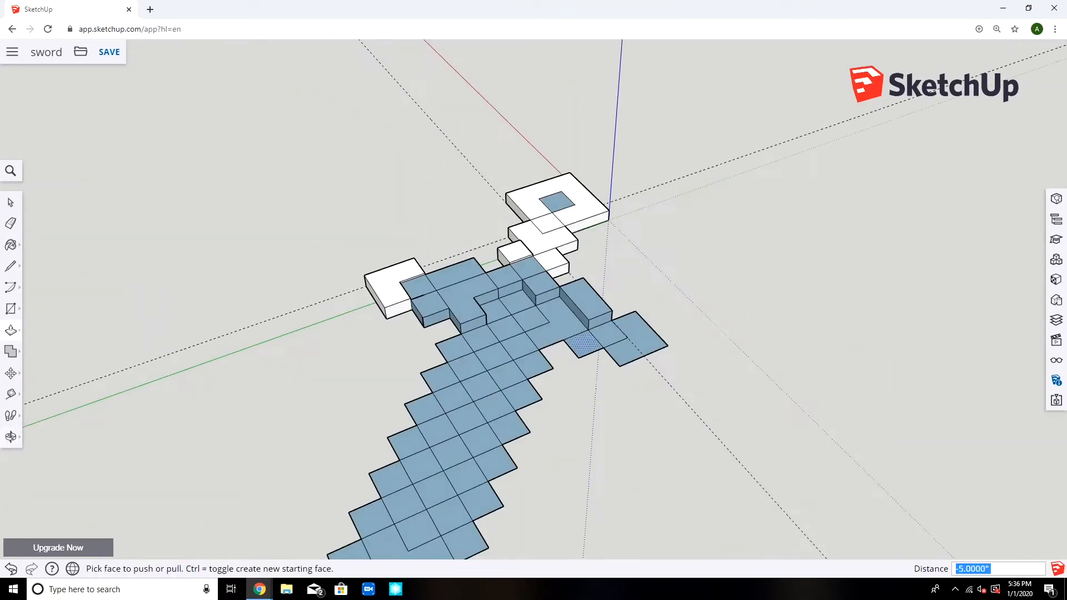
{"action": "double_click", "coordinate": [561, 325]}
{"action": "double_click", "coordinate": [607, 335]}
{"action": "double_click", "coordinate": [582, 344]}
Extrude the remaining center faces of the middle section and the first row of blade squares 5 inches.
{"action": "double_click", "coordinate": [517, 303]}
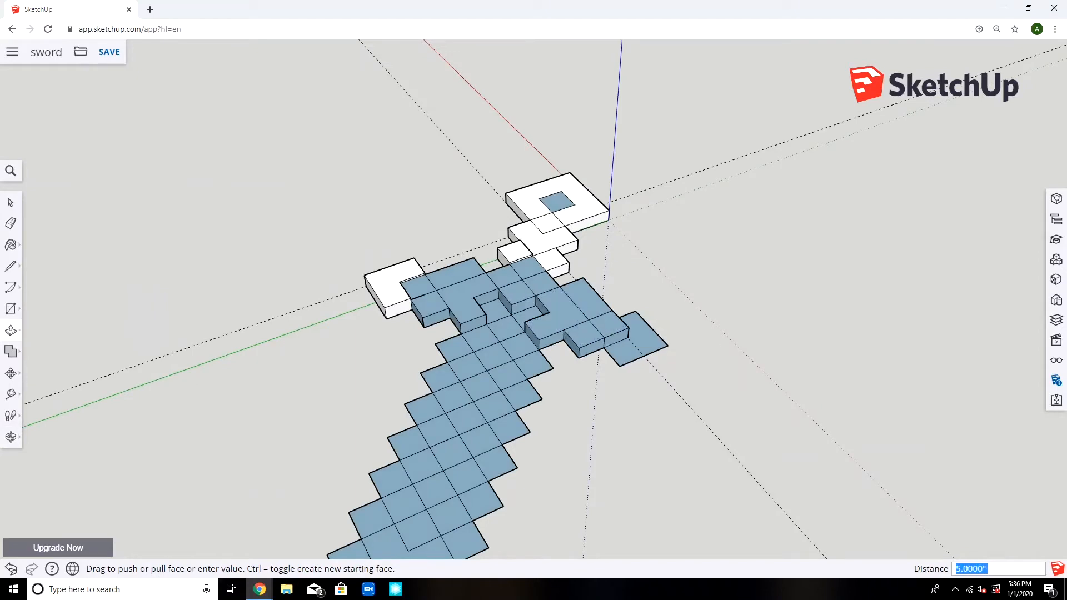
{"action": "double_click", "coordinate": [494, 311]}
{"action": "double_click", "coordinate": [528, 317]}
{"action": "double_click", "coordinate": [506, 328]}
{"action": "double_click", "coordinate": [479, 338]}
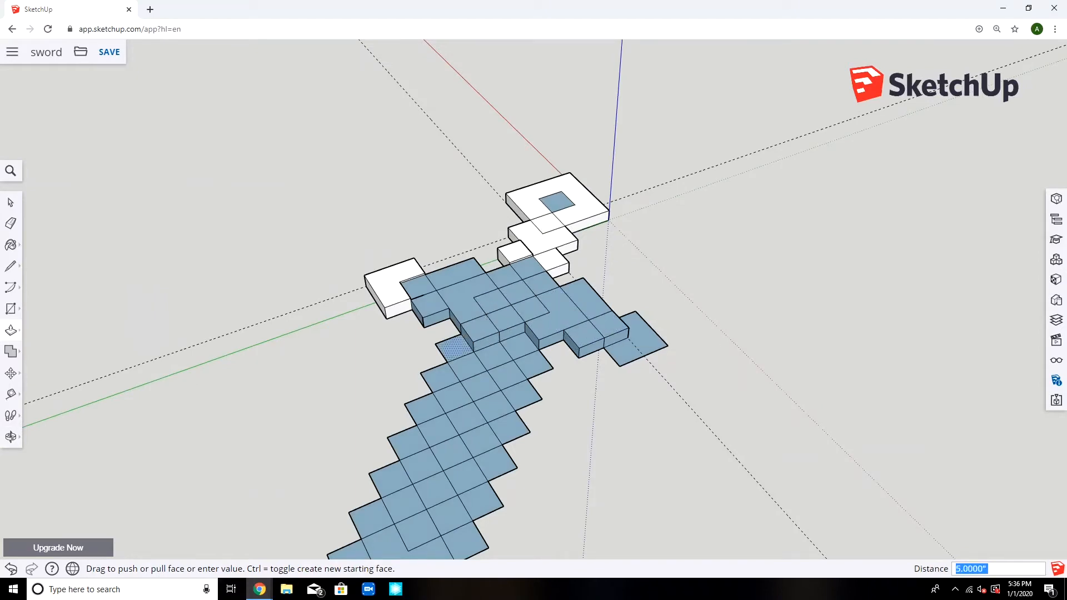
{"action": "double_click", "coordinate": [453, 347]}
{"action": "double_click", "coordinate": [492, 359]}
{"action": "double_click", "coordinate": [517, 348]}
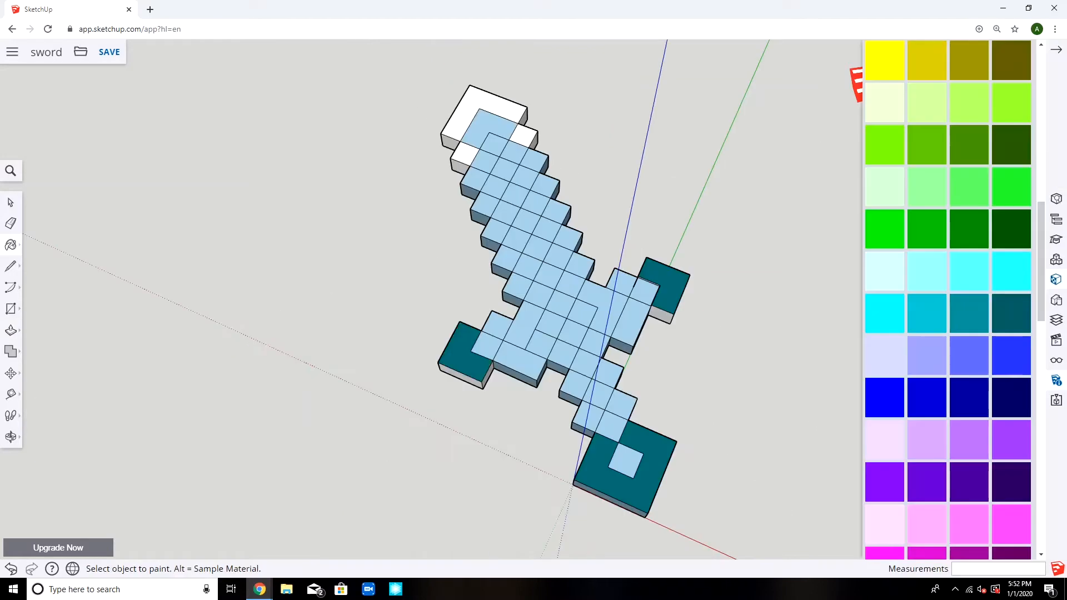
Paint the inner square and strip of both guard arms dark teal, matching the guard ends.
{"action": "left_click", "coordinate": [496, 324]}
{"action": "left_click", "coordinate": [520, 362]}
{"action": "left_click", "coordinate": [630, 323]}
{"action": "left_click", "coordinate": [620, 282]}
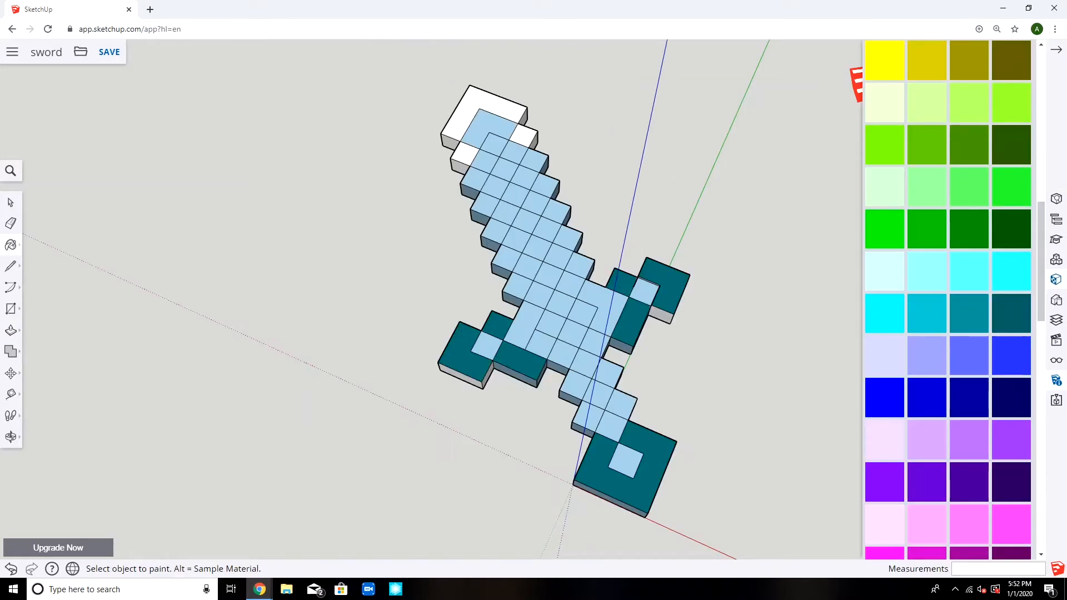
Paint the center square of the pommel and the inner square of each guard arm teal.
{"action": "left_click", "coordinate": [626, 461]}
{"action": "left_click", "coordinate": [644, 292]}
{"action": "left_click", "coordinate": [487, 345]}
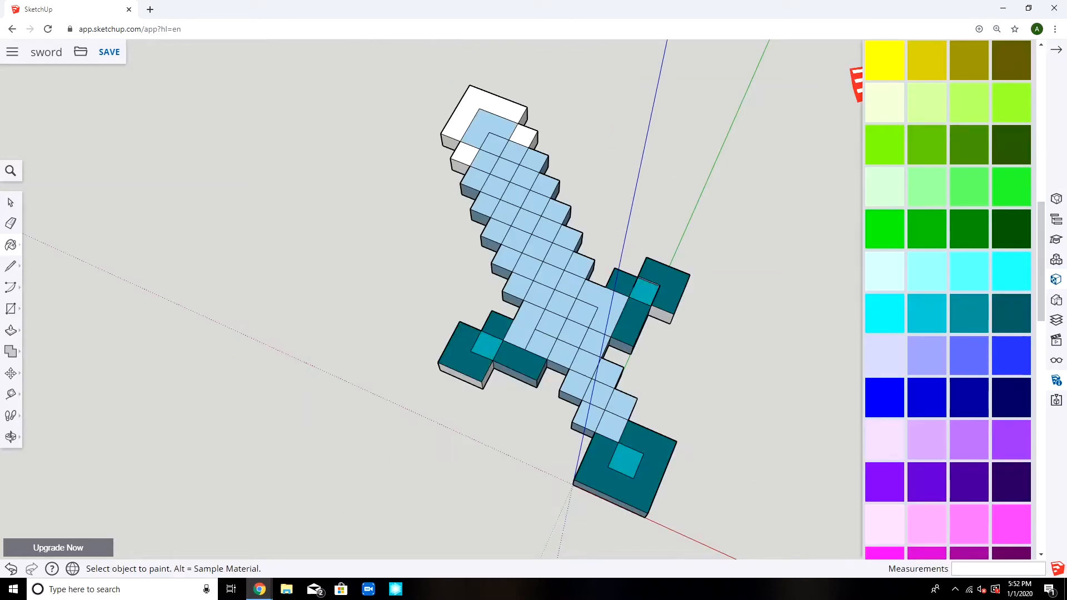
{"action": "left_click", "coordinate": [11, 330]}
{"action": "middle_click_drag", "start_coordinate": [561, 334], "coordinate": [445, 267]}
{"action": "left_click", "coordinate": [671, 310]}
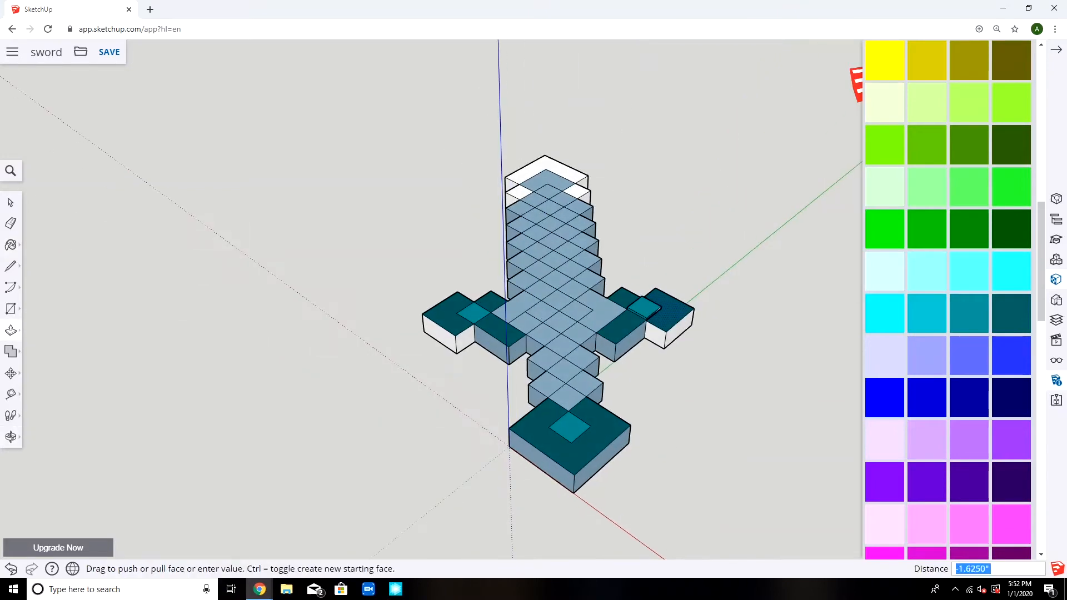
{"action": "left_click", "coordinate": [671, 309]}
{"action": "key", "text": "ctrl+z"}
{"action": "middle_click_drag", "start_coordinate": [667, 308], "coordinate": [733, 295]}
{"action": "scroll", "coordinate": [667, 273], "scroll_direction": "up", "scroll_amount": 5}
{"action": "left_click", "coordinate": [655, 245]}
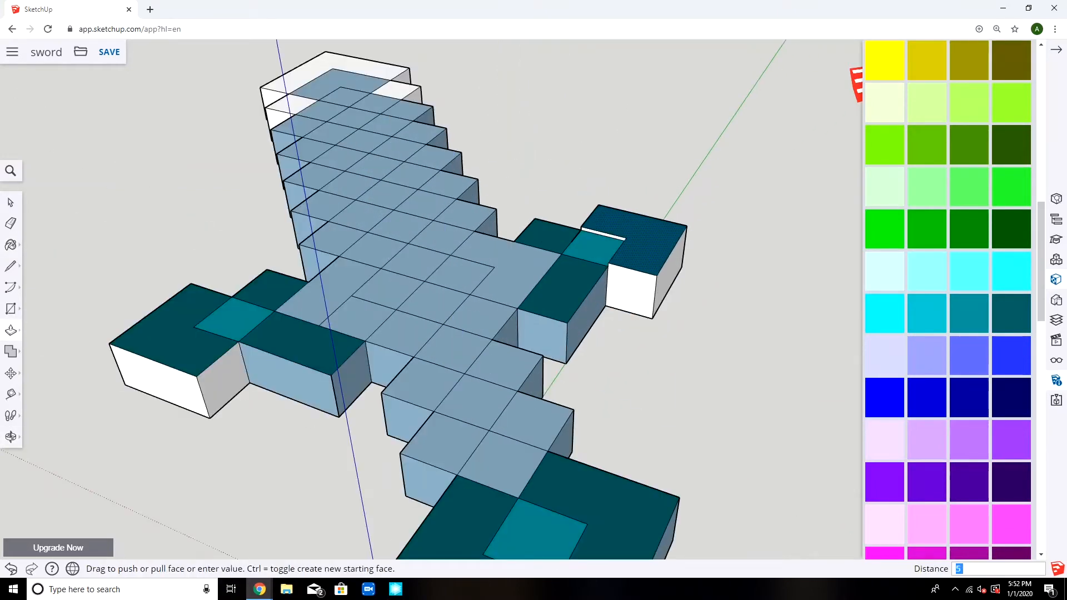
{"action": "left_click", "coordinate": [638, 241]}
{"action": "scroll", "coordinate": [667, 245], "scroll_direction": "down", "scroll_amount": 3}
{"action": "middle_click_drag", "start_coordinate": [667, 244], "coordinate": [739, 306]}
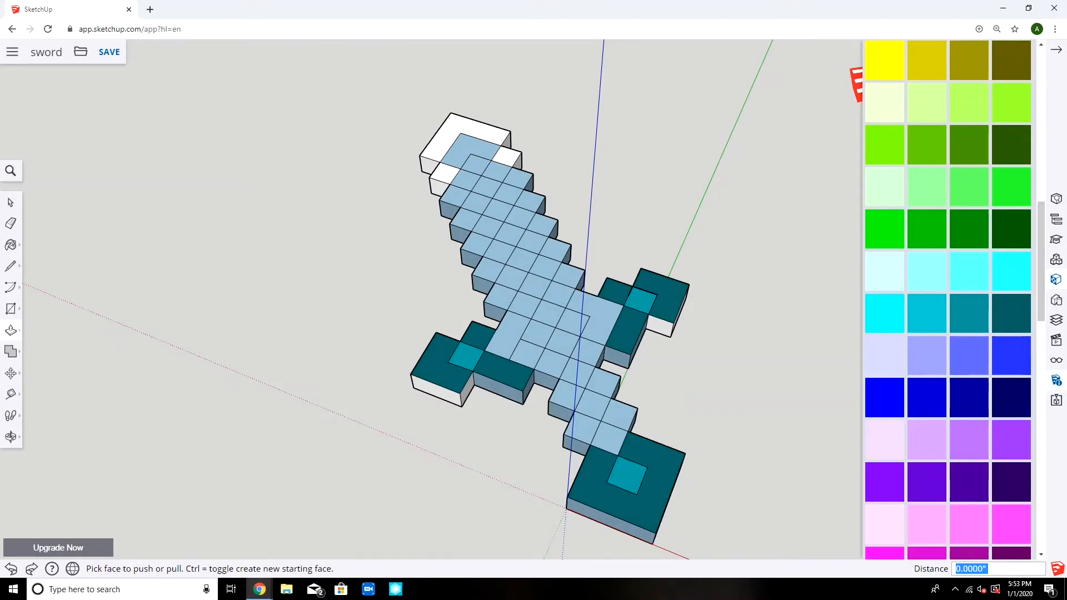
Draw a line about 10.2 inches long from the middle section's inner grid corner to the nearby guard arm's small square.
{"action": "left_click", "coordinate": [11, 266]}
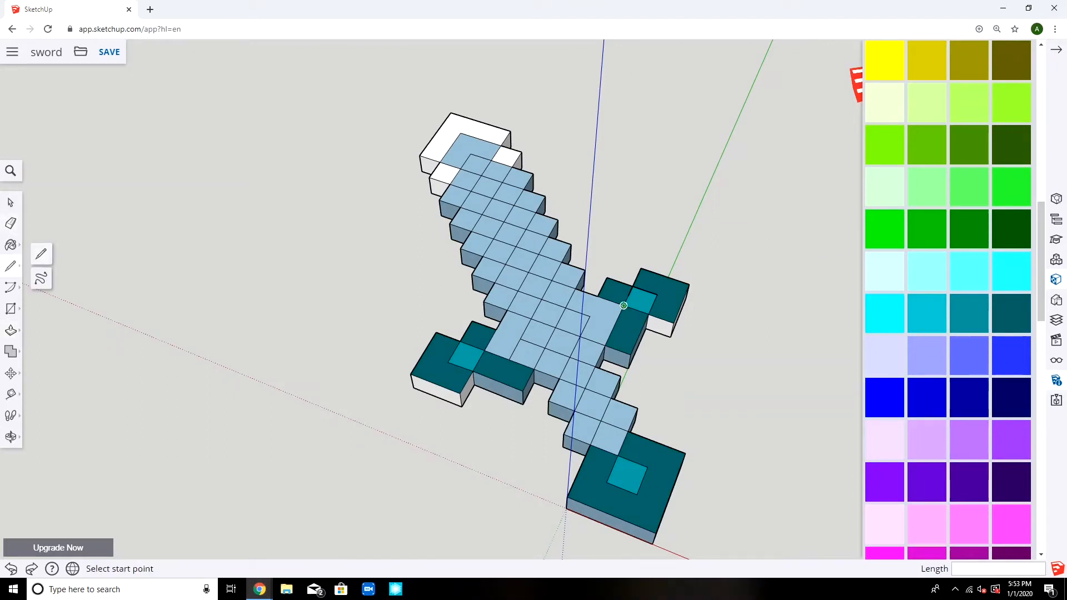
{"action": "middle_click_drag", "start_coordinate": [605, 315], "coordinate": [645, 336]}
{"action": "left_click", "coordinate": [589, 321]}
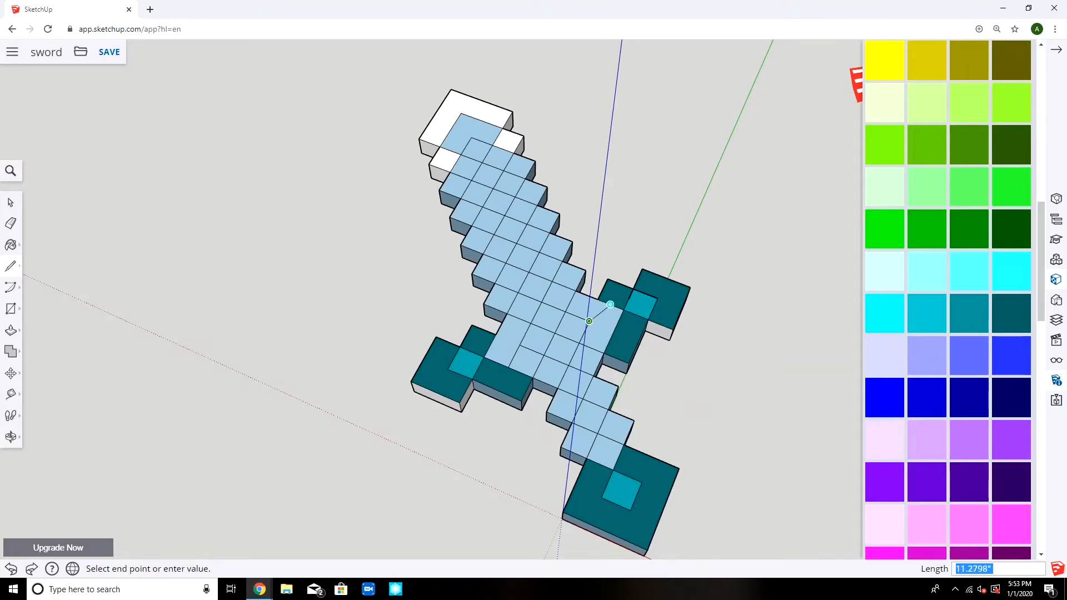
{"action": "scroll", "coordinate": [610, 305], "scroll_direction": "up", "scroll_amount": 5}
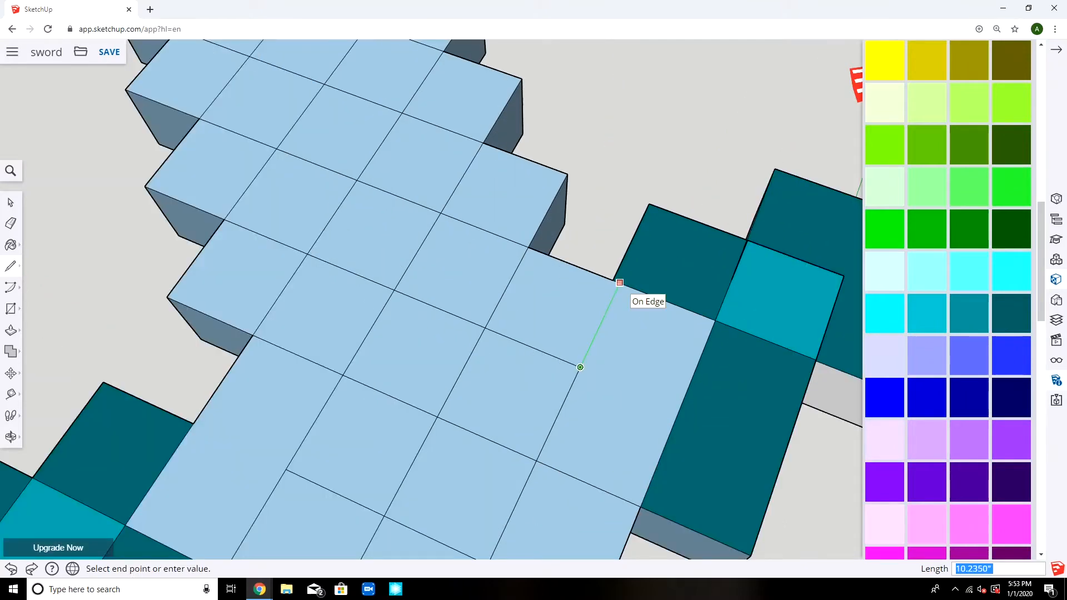
{"action": "left_click", "coordinate": [620, 283]}
Erase the outer edges of the small dark teal square beside the blade, on the guard arm near the green axis.
{"action": "left_click", "coordinate": [10, 224]}
{"action": "left_click", "coordinate": [631, 242]}
{"action": "left_click", "coordinate": [675, 214]}
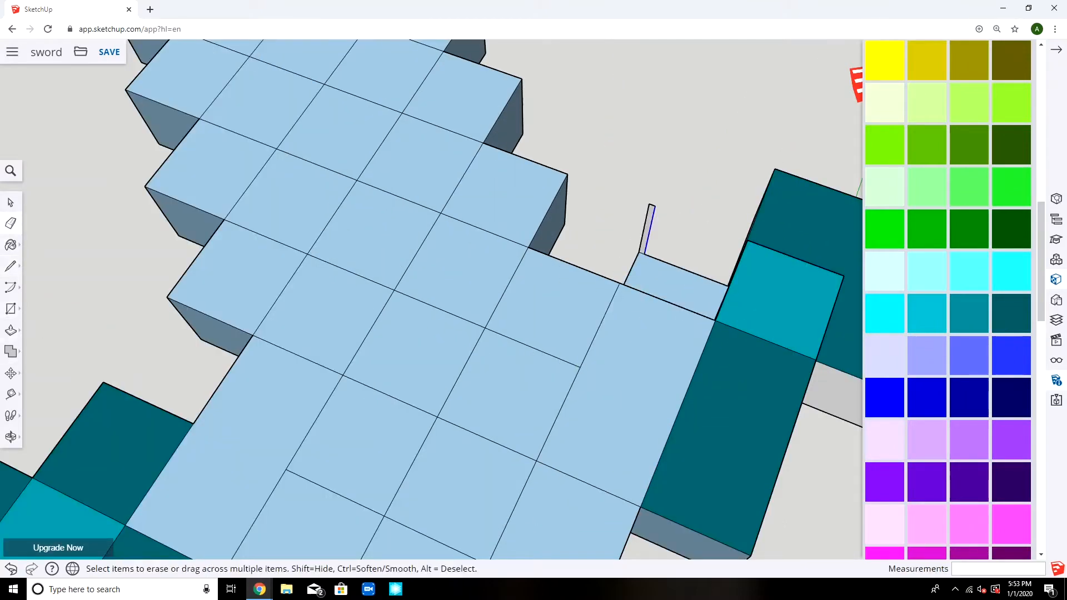
{"action": "left_click_drag", "start_coordinate": [650, 229], "coordinate": [670, 266]}
{"action": "mouse_move", "coordinate": [669, 267]}
{"action": "middle_mouse_down"}
{"action": "mouse_move", "coordinate": [600, 311]}
{"action": "mouse_move", "coordinate": [651, 275]}
{"action": "middle_mouse_up"}
Redraw the outer edges of the erased guard square, about 10.3 inches per side, to close its face.
{"action": "left_click", "coordinate": [11, 266]}
{"action": "left_click", "coordinate": [751, 253]}
{"action": "left_click", "coordinate": [662, 212]}
{"action": "left_click", "coordinate": [620, 291]}
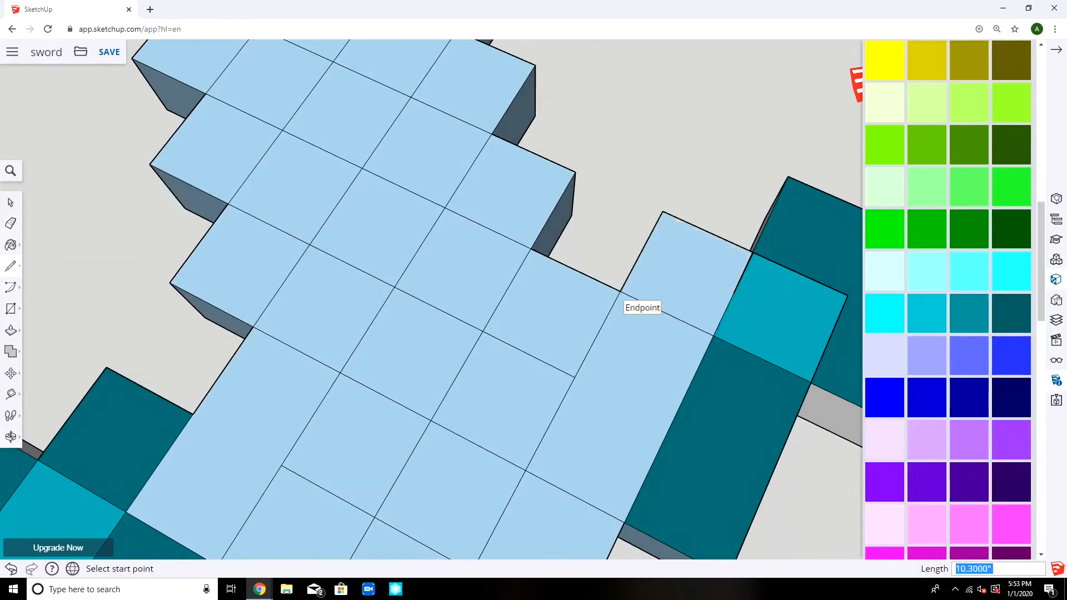
{"action": "scroll", "coordinate": [620, 292], "scroll_direction": "down", "scroll_amount": 5}
Sample the guard's dark teal and paint the redrawn square with it.
{"action": "key", "text": "b"}
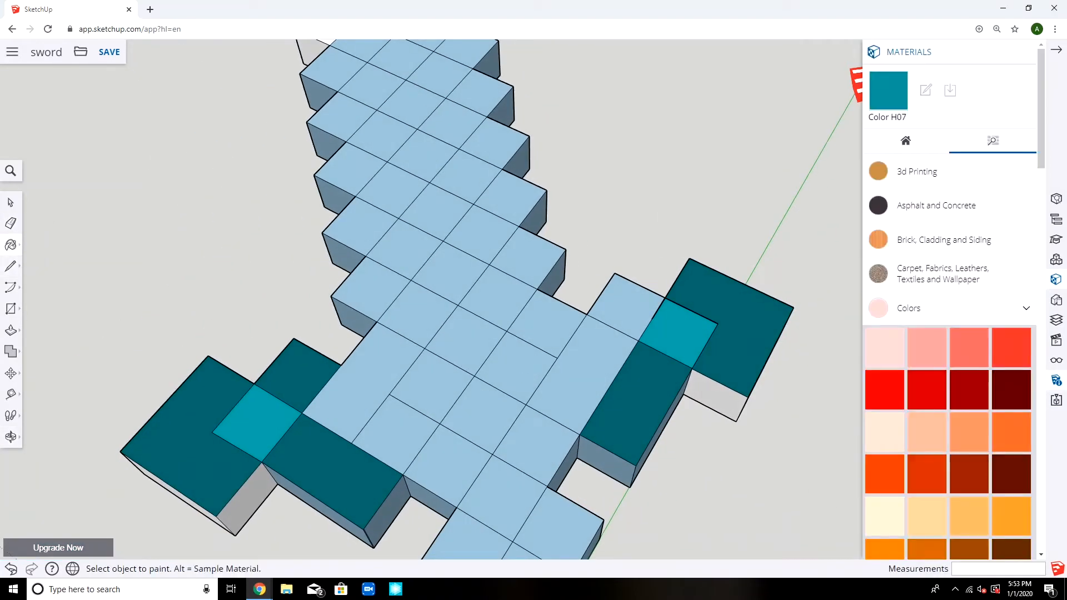
{"action": "left_click", "coordinate": [637, 391], "text": "alt"}
{"action": "left_click", "coordinate": [625, 307]}
{"action": "scroll", "coordinate": [603, 330], "scroll_direction": "down", "scroll_amount": 4}
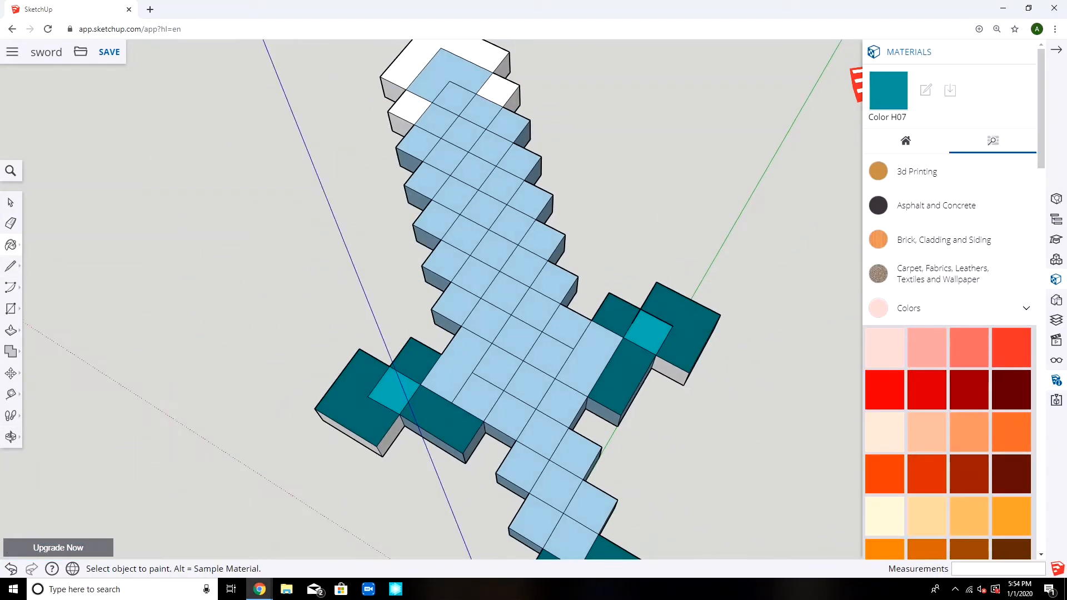
Paint the middle-section rectangle beside the guard arm's dark strip teal, matching the guard's inner squares.
{"action": "scroll", "coordinate": [927, 388], "scroll_direction": "down", "scroll_amount": 12}
{"action": "scroll", "coordinate": [927, 383], "scroll_direction": "up", "scroll_amount": 1}
{"action": "left_click", "coordinate": [927, 370]}
{"action": "left_click", "coordinate": [589, 359]}
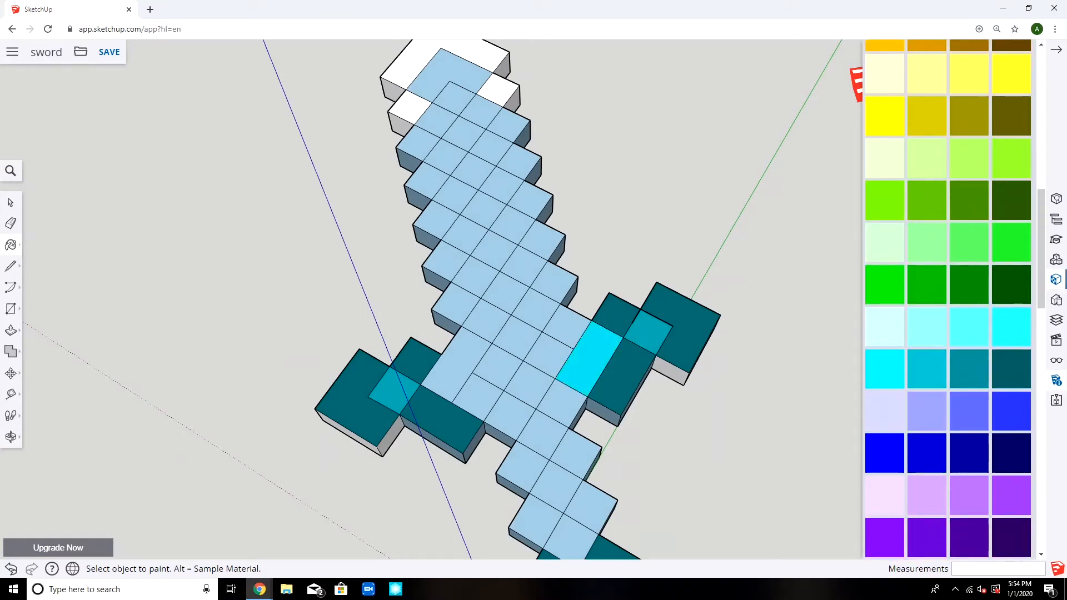
{"action": "left_click", "coordinate": [589, 359]}
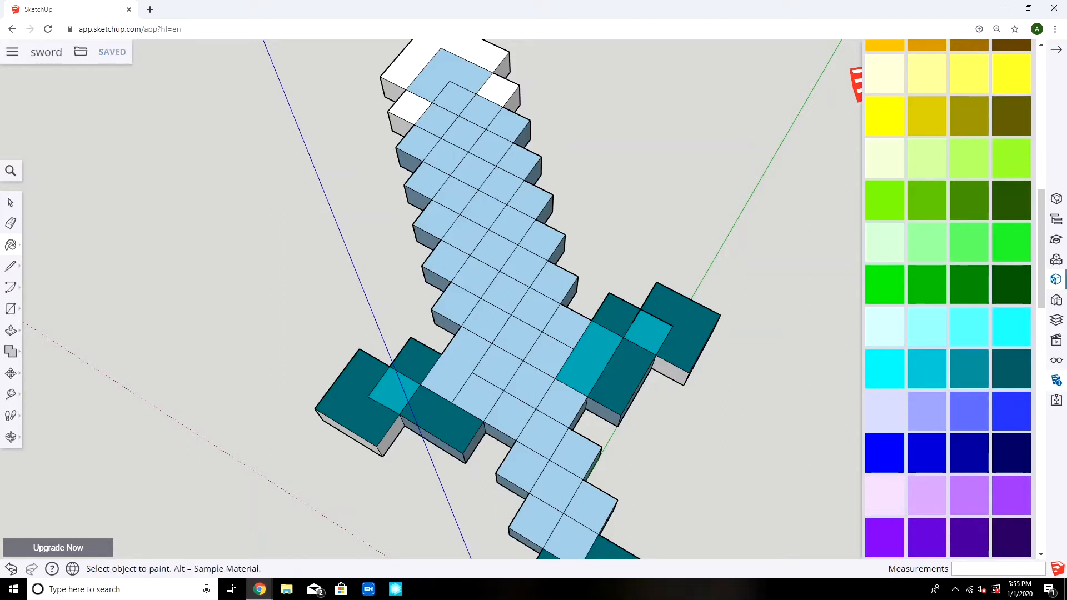
Paint the blade tip's border and the stepped squares along both blade edges dark teal.
{"action": "left_click", "coordinate": [498, 90]}
{"action": "left_click", "coordinate": [418, 59]}
{"action": "left_click", "coordinate": [410, 108]}
{"action": "left_click", "coordinate": [418, 143]}
{"action": "left_click", "coordinate": [427, 180]}
{"action": "left_click", "coordinate": [436, 220]}
{"action": "left_click", "coordinate": [446, 261]}
{"action": "left_click", "coordinate": [509, 125]}
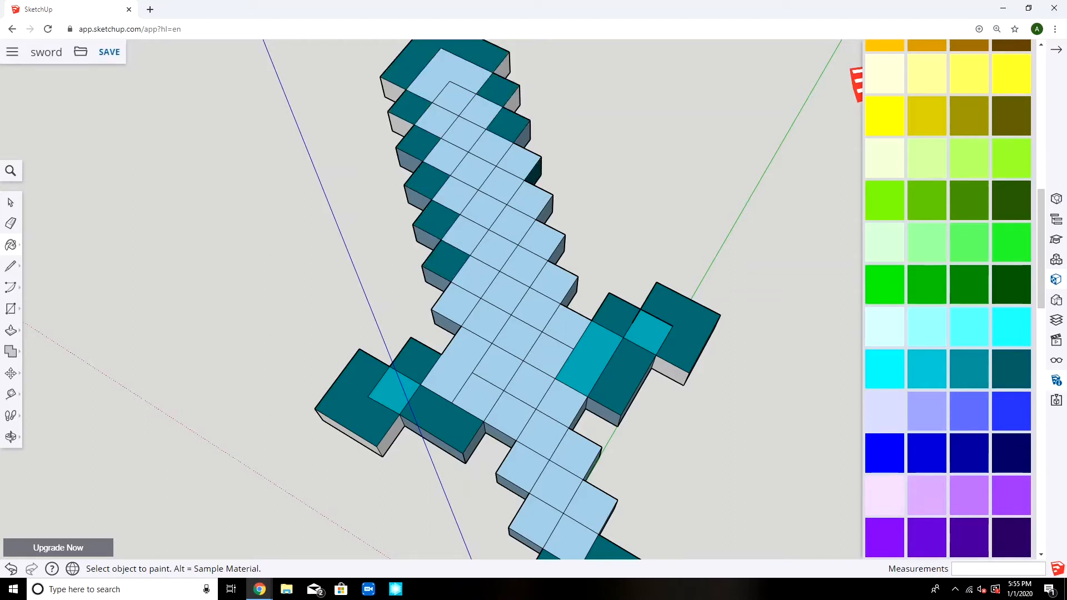
{"action": "left_click", "coordinate": [519, 161]}
{"action": "left_click", "coordinate": [532, 200]}
{"action": "left_click", "coordinate": [544, 238]}
{"action": "left_click", "coordinate": [555, 280]}
{"action": "left_click", "coordinate": [453, 306]}
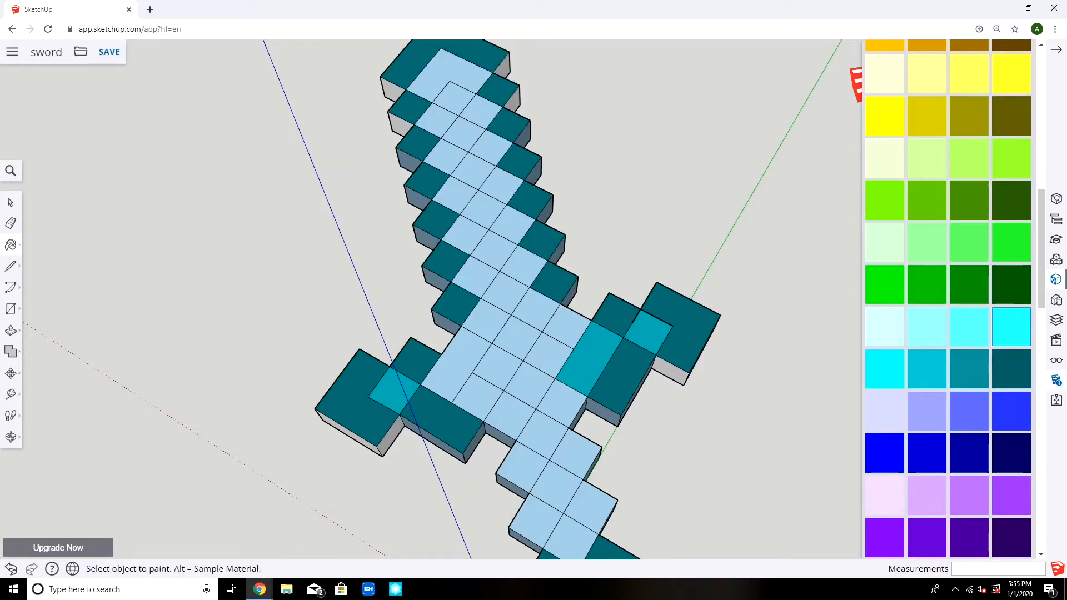
Paint the squares along the blade's center line bright cyan and the squares flanking them light cyan.
{"action": "left_click", "coordinate": [455, 99]}
{"action": "left_click", "coordinate": [454, 99]}
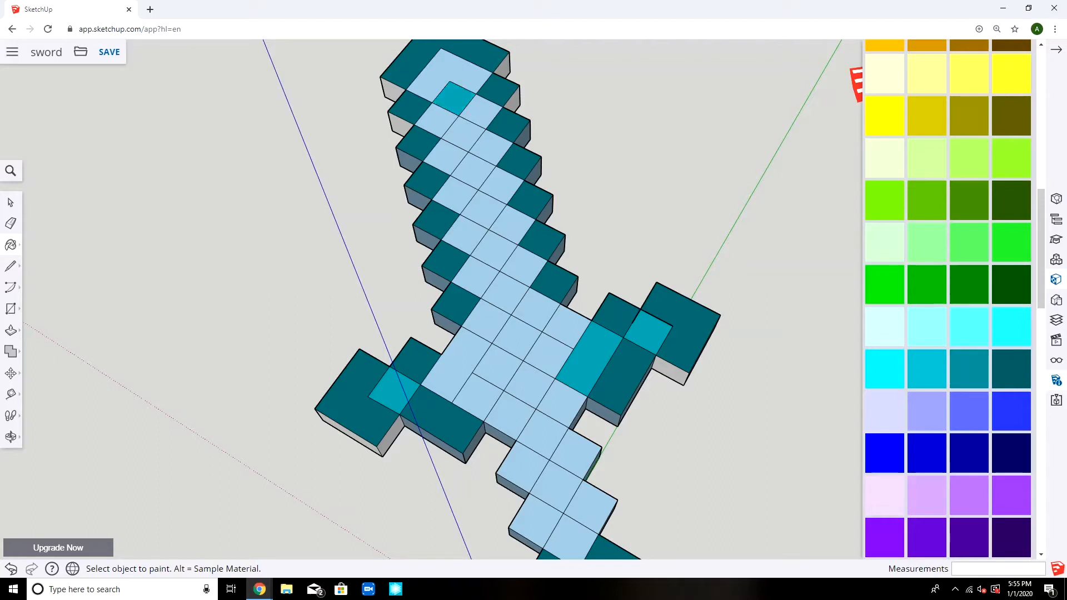
{"action": "left_click", "coordinate": [453, 98]}
{"action": "left_click", "coordinate": [463, 134]}
{"action": "left_click", "coordinate": [473, 170]}
{"action": "left_click", "coordinate": [484, 210]}
{"action": "left_click", "coordinate": [495, 250]}
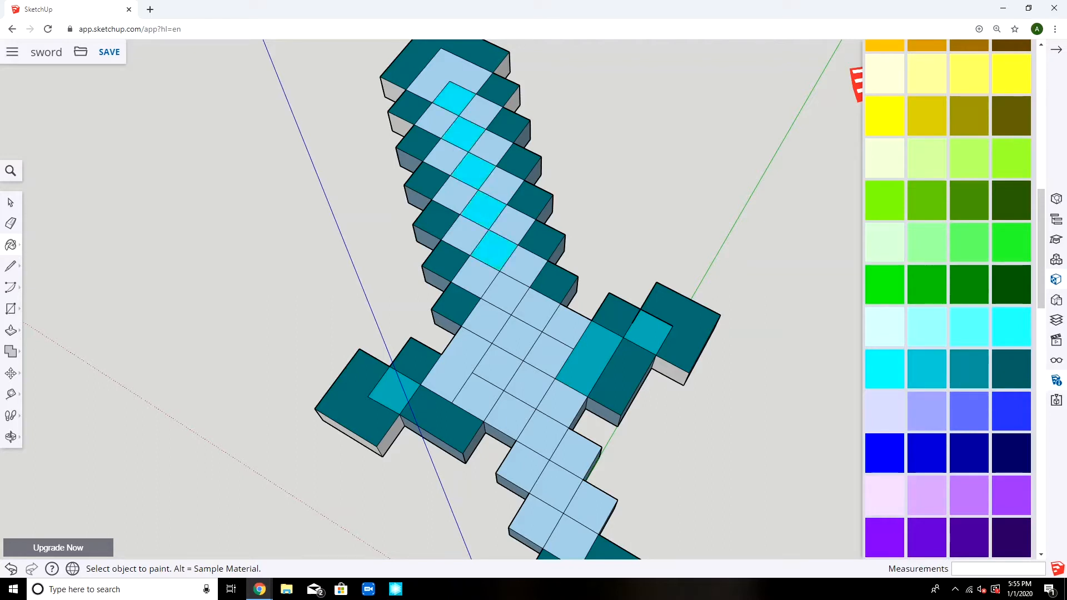
{"action": "left_click", "coordinate": [505, 293]}
{"action": "left_click", "coordinate": [512, 225]}
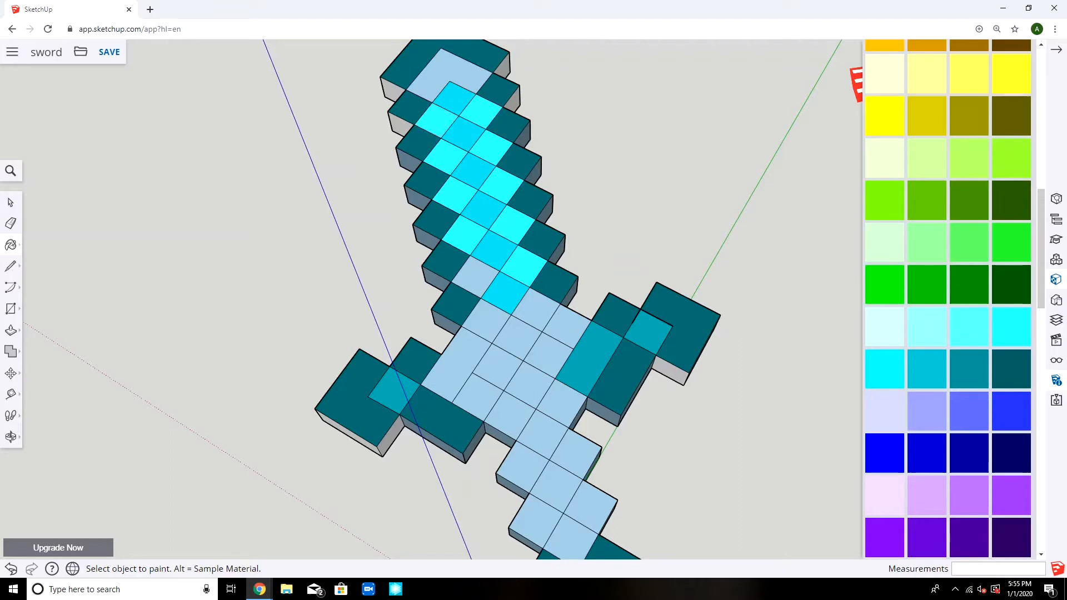
Divide the inner L-shaped face at the blade tip into squares with lines from its inner corner.
{"action": "key", "text": "l"}
{"action": "left_click", "coordinate": [466, 61]}
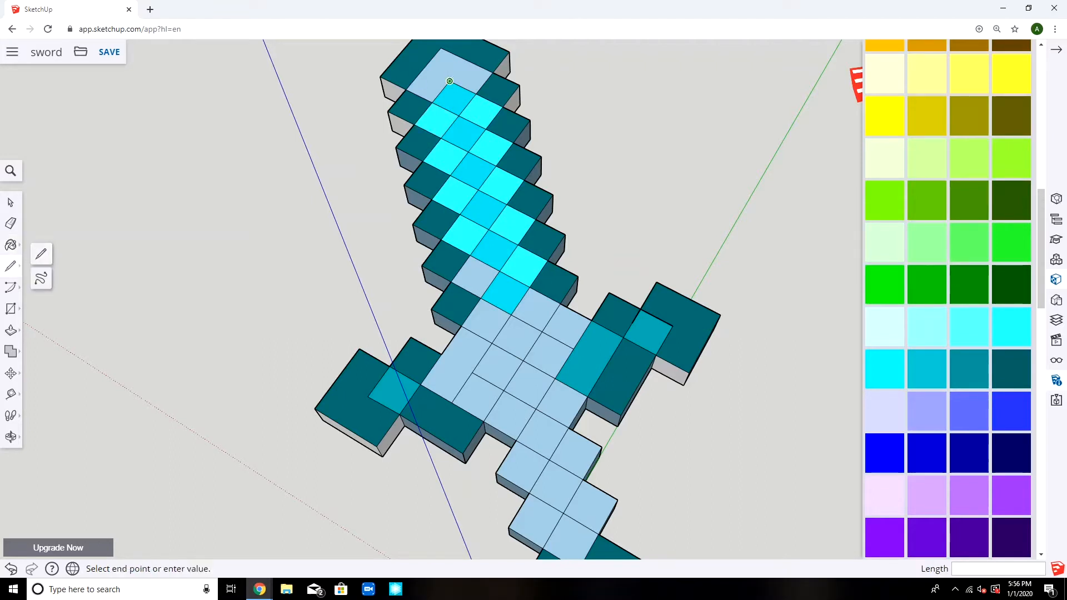
{"action": "left_click", "coordinate": [450, 82]}
{"action": "left_click", "coordinate": [449, 82]}
{"action": "left_click", "coordinate": [424, 69]}
Paint the blade tip's center square bright cyan and the two squares flanking it Color H04.
{"action": "key", "text": "b"}
{"action": "left_click", "coordinate": [444, 62]}
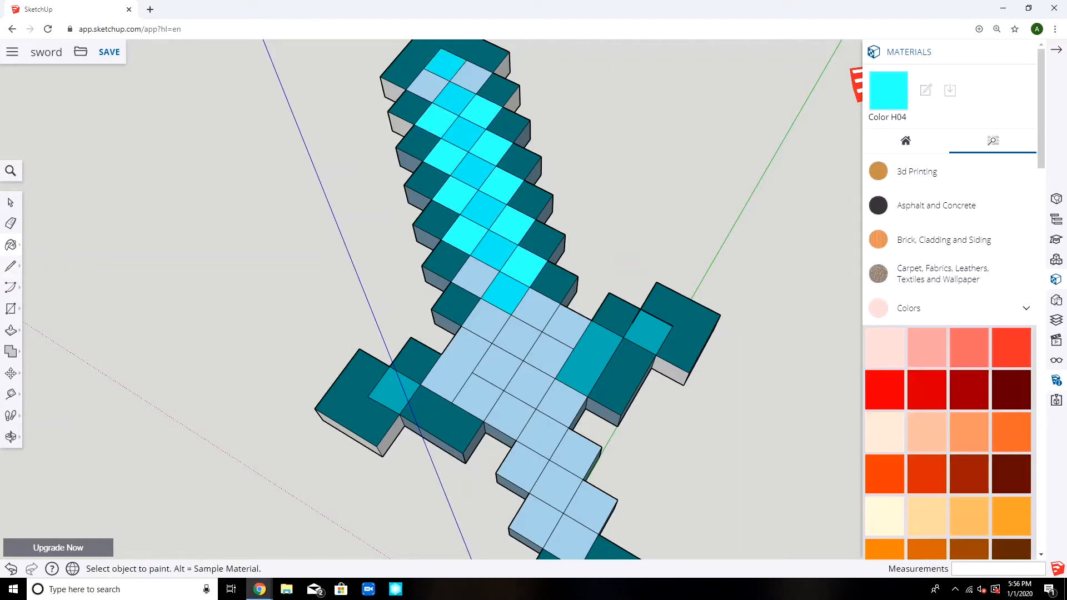
{"action": "left_click", "coordinate": [471, 77]}
{"action": "left_click", "coordinate": [428, 86]}
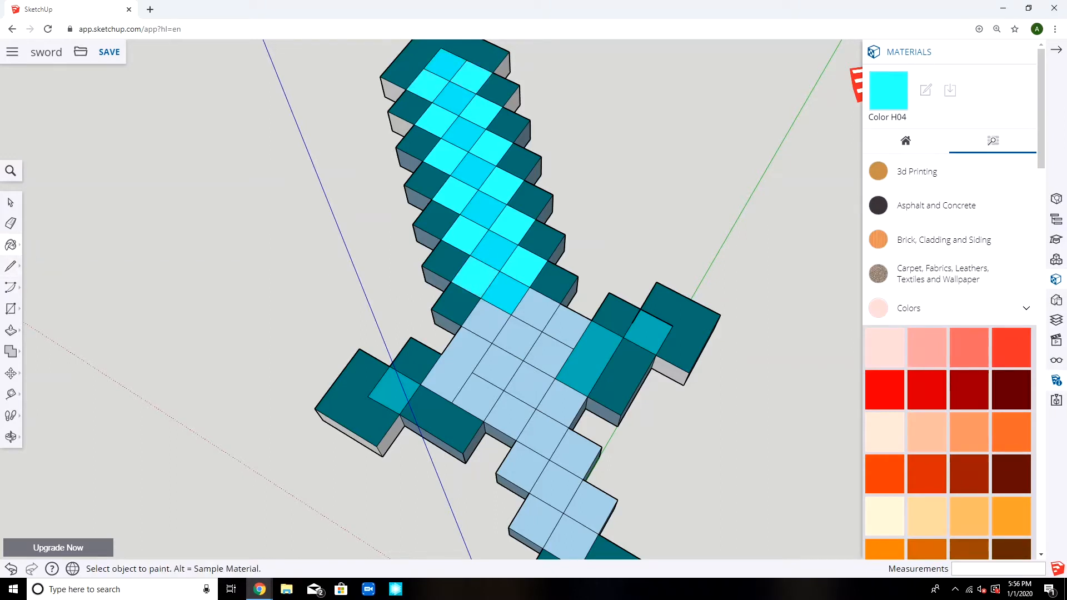
Paint the middle-section face beside the teal guard rectangle dark teal and the squares at the blade's base cyan.
{"action": "scroll", "coordinate": [431, 353], "scroll_direction": "down", "scroll_amount": 3}
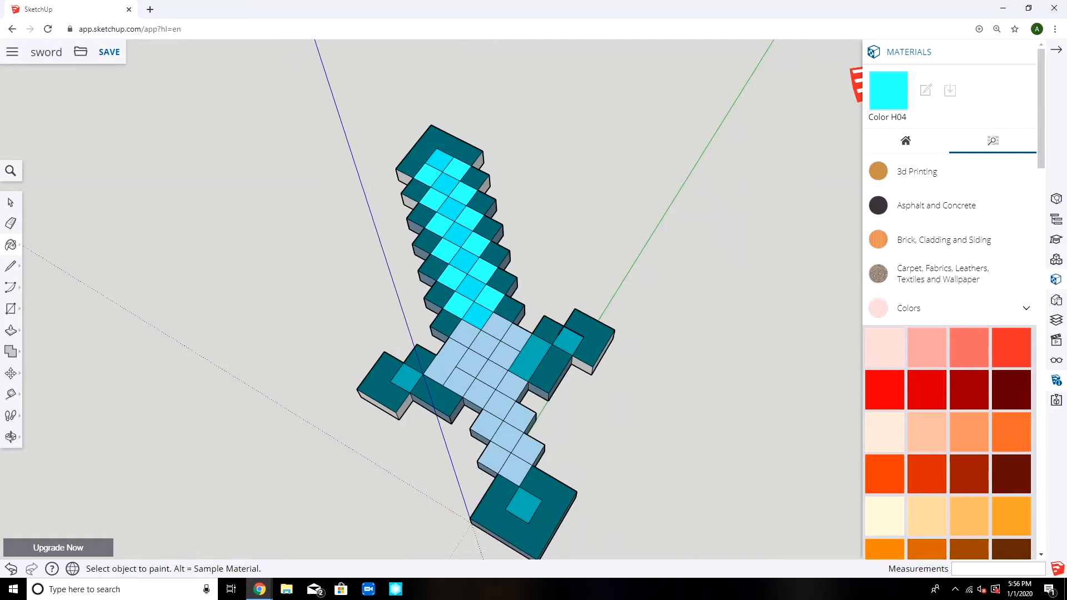
{"action": "middle_click_drag", "start_coordinate": [472, 334], "coordinate": [455, 344]}
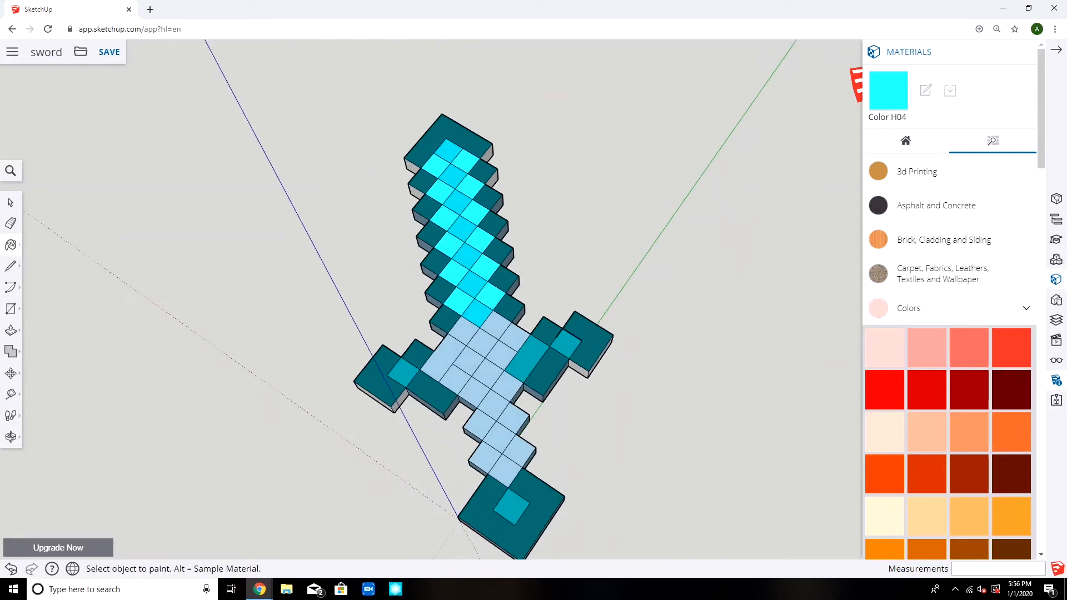
{"action": "key", "text": "e"}
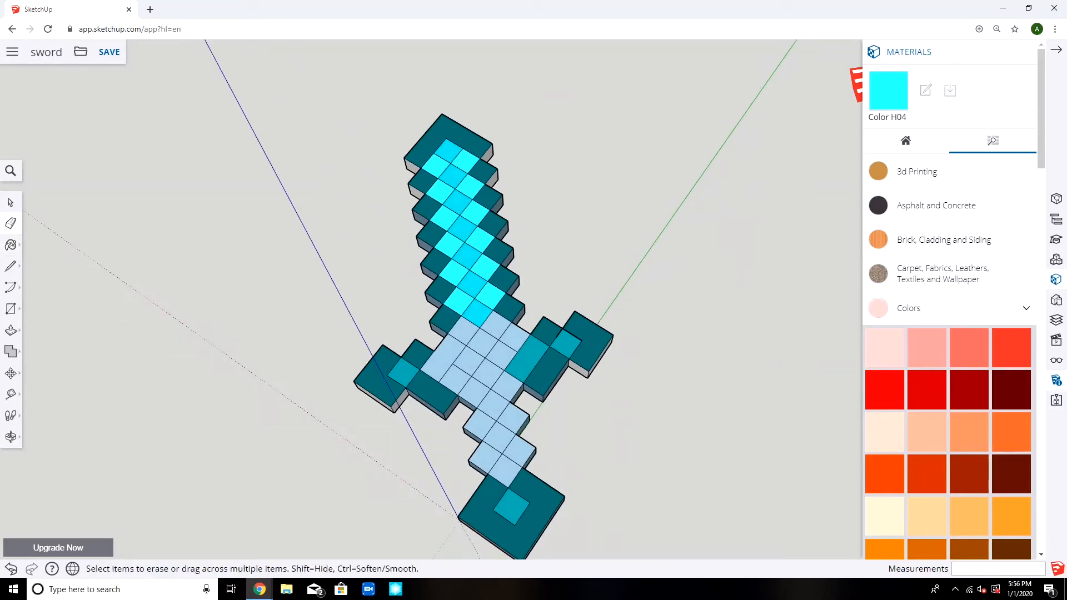
{"action": "left_click", "coordinate": [10, 245]}
{"action": "left_click", "coordinate": [41, 255]}
{"action": "left_click", "coordinate": [510, 310]}
{"action": "left_click", "coordinate": [509, 345]}
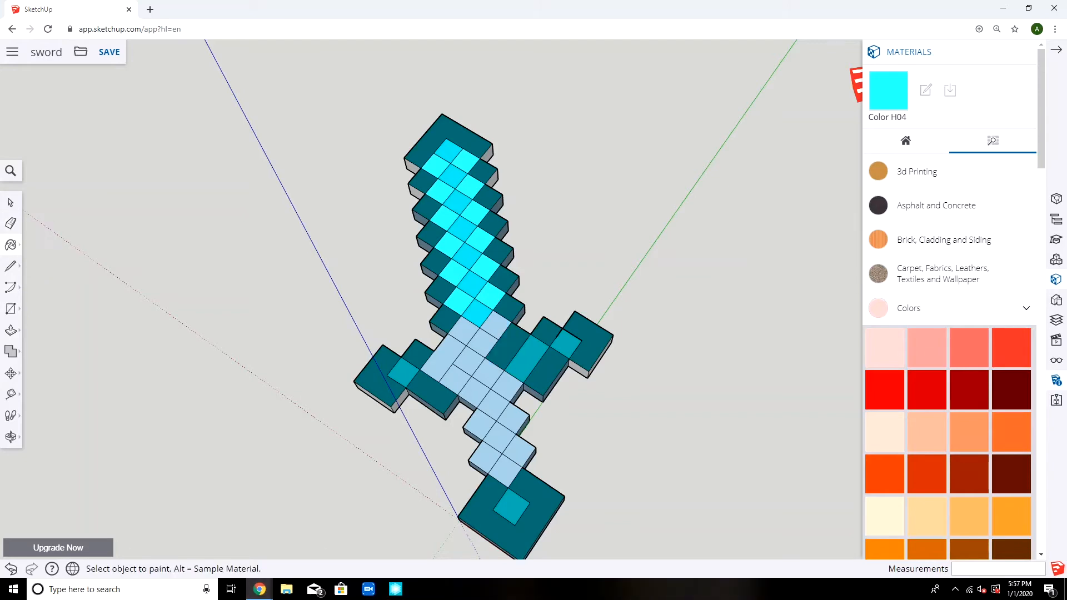
{"action": "left_click", "coordinate": [482, 343]}
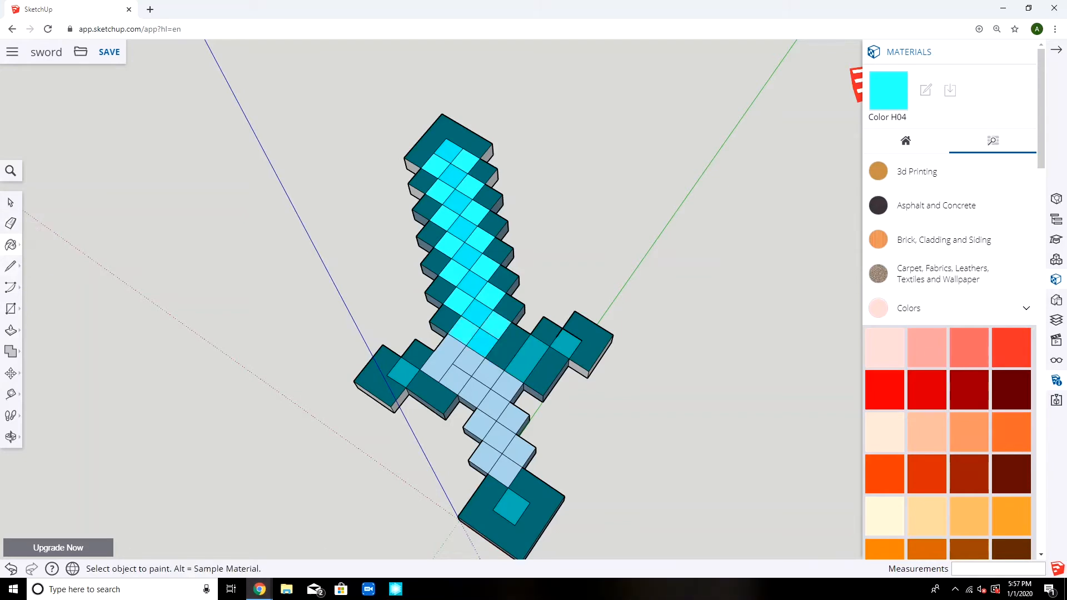
Paint the middle-section square beside the handle dark teal and the adjoining center square teal.
{"action": "key", "text": "alt"}
{"action": "left_click", "coordinate": [507, 385]}
{"action": "key", "text": "alt"}
{"action": "left_click", "coordinate": [487, 373]}
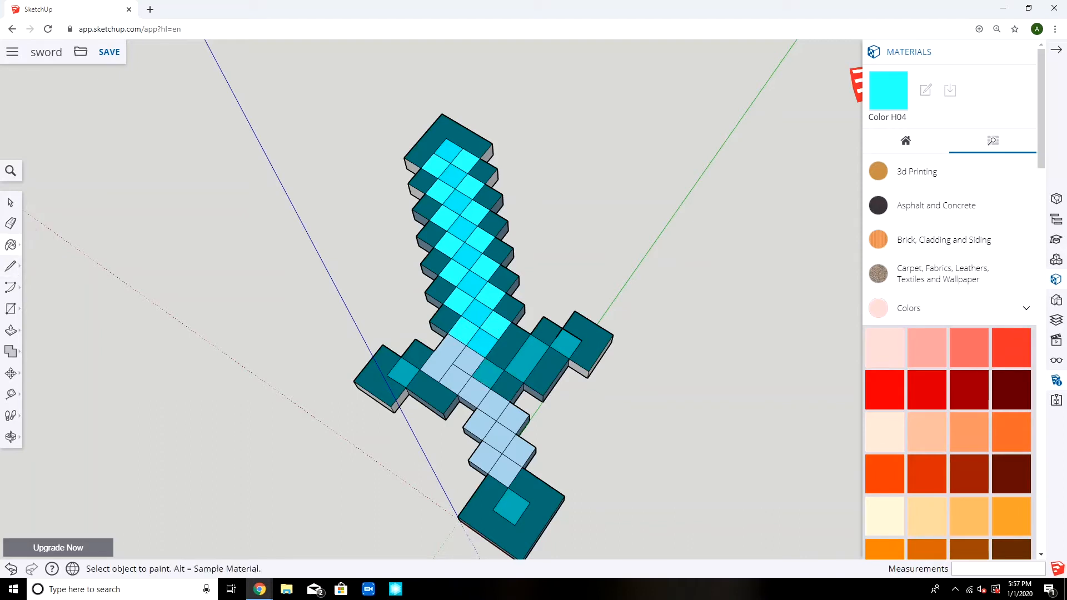
Split the unpainted face beside the opposite guard arm, painting the part next to the blade dark teal and the outer square teal.
{"action": "key", "text": "l"}
{"action": "key", "text": "e"}
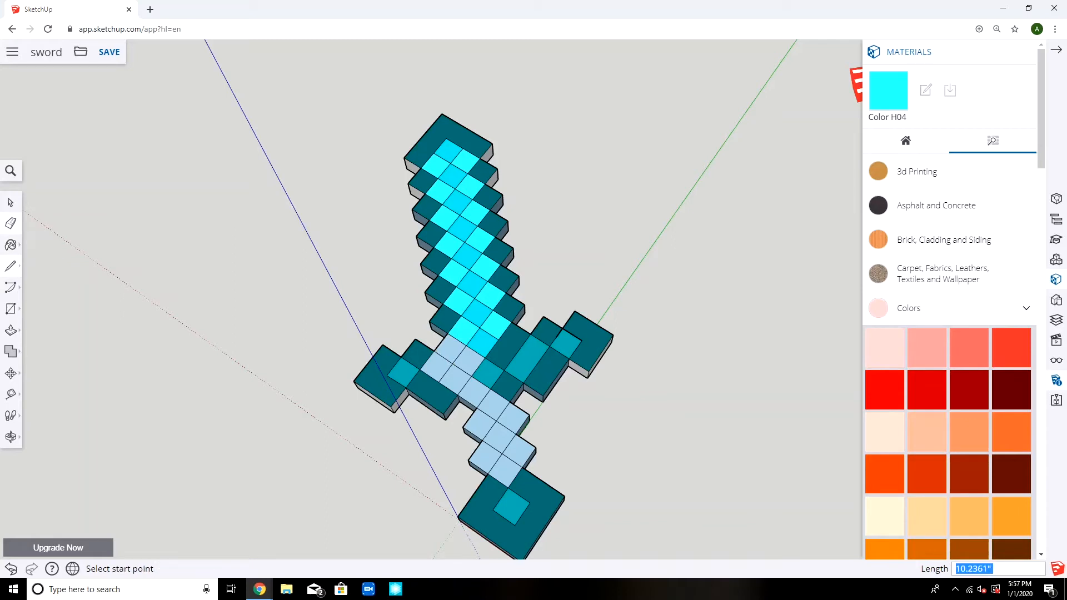
{"action": "key", "text": "b"}
{"action": "left_click", "coordinate": [460, 354]}
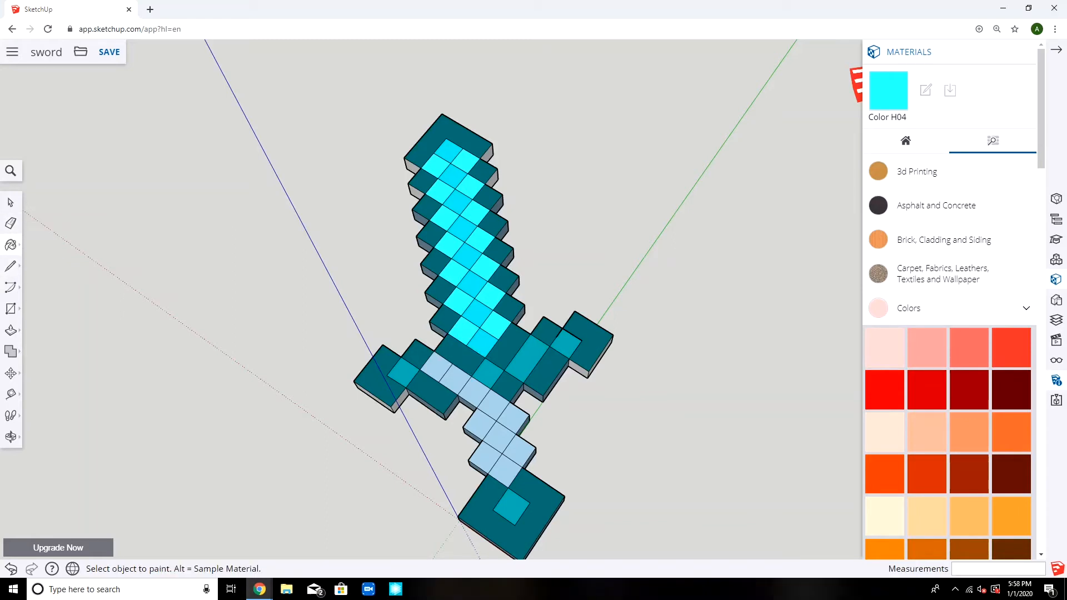
{"action": "left_click", "coordinate": [436, 366]}
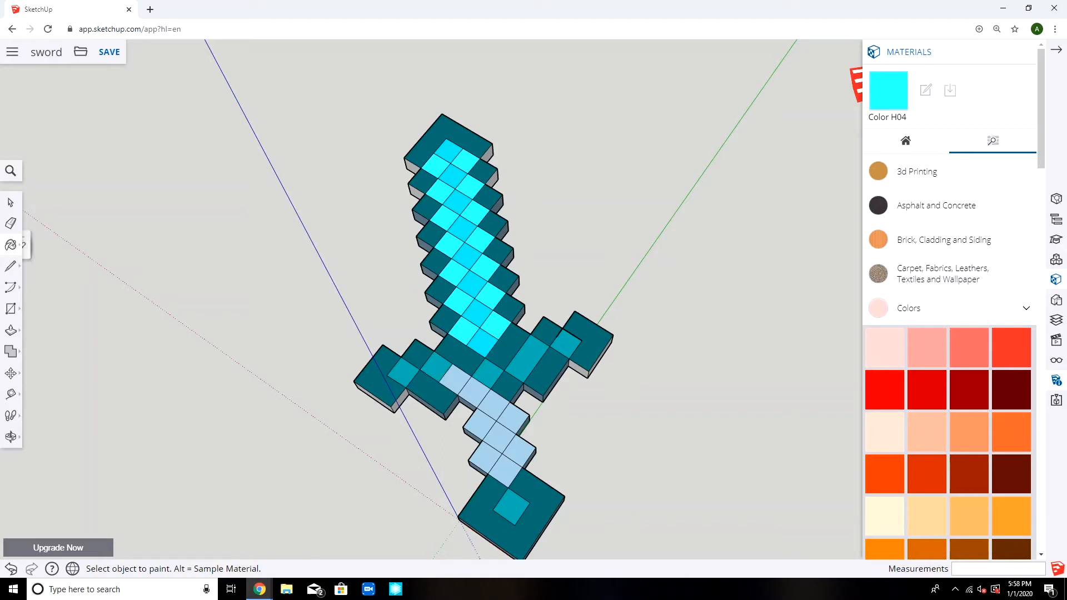
Paint the last two unpainted middle-section squares bright cyan and dark teal, sampling both colors from the sword.
{"action": "left_click", "coordinate": [484, 340], "text": "alt"}
{"action": "left_click", "coordinate": [456, 380]}
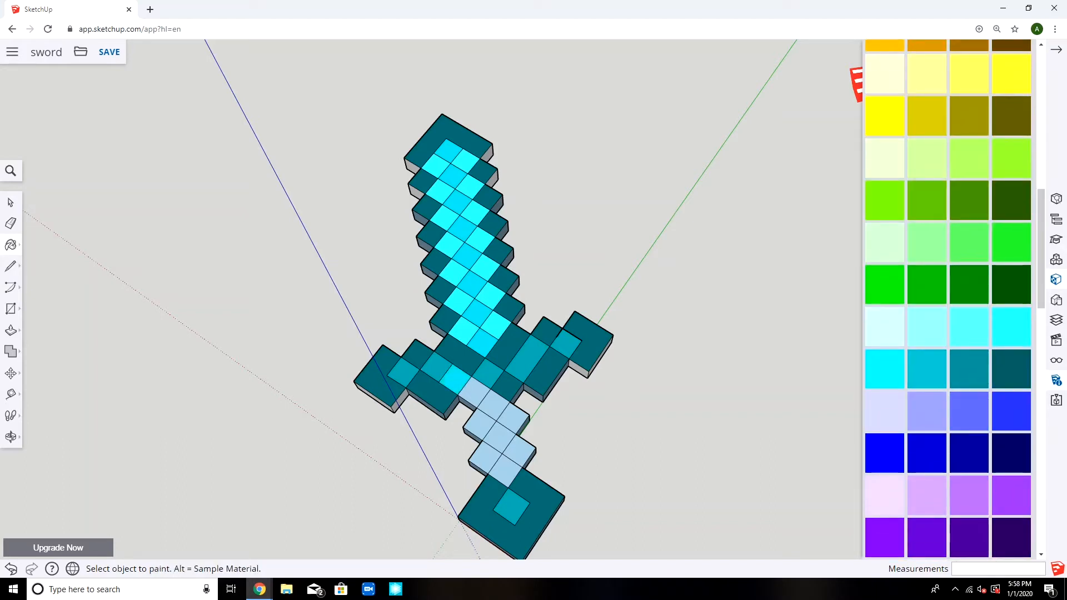
{"action": "left_click", "coordinate": [439, 396], "text": "alt"}
{"action": "left_click", "coordinate": [474, 393]}
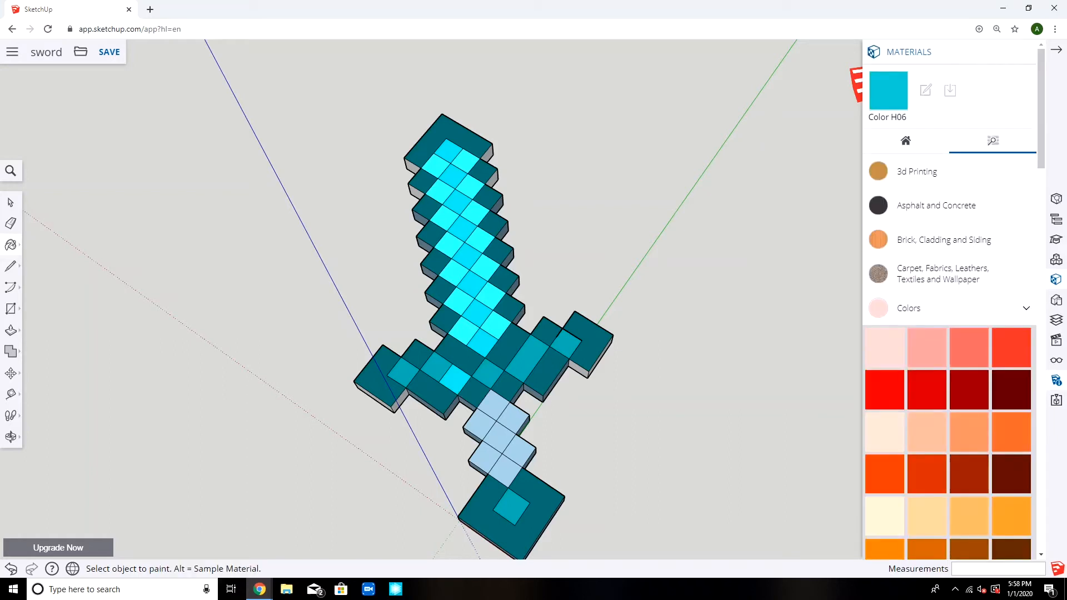
Try painting the handle's center square brown.
{"action": "scroll", "coordinate": [1000, 311], "scroll_direction": "down", "scroll_amount": 6}
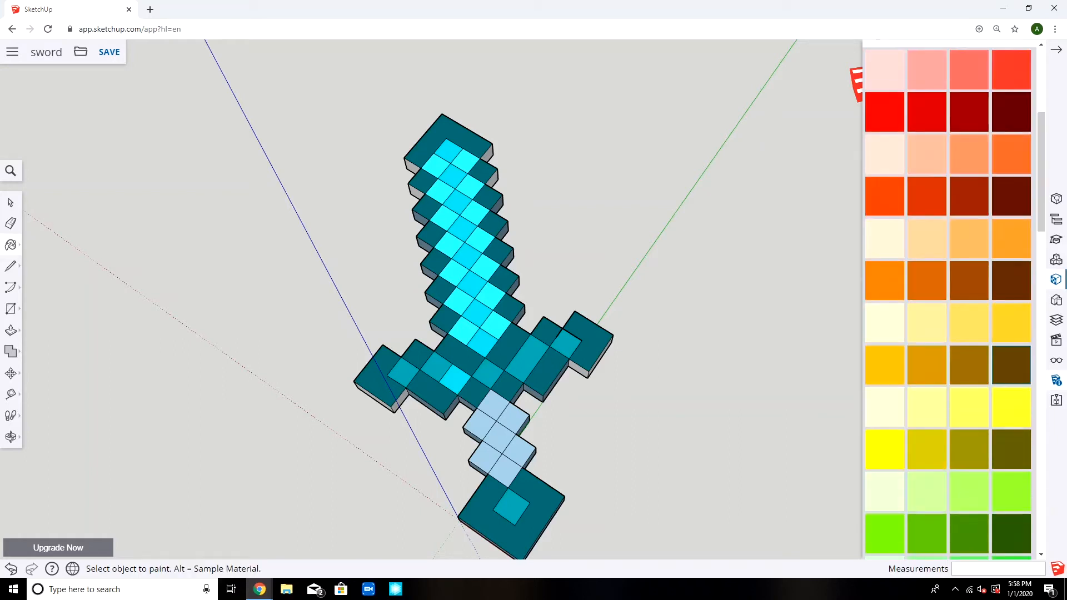
{"action": "left_click", "coordinate": [1011, 310]}
{"action": "left_click", "coordinate": [499, 437]}
{"action": "key", "text": "ctrl"}
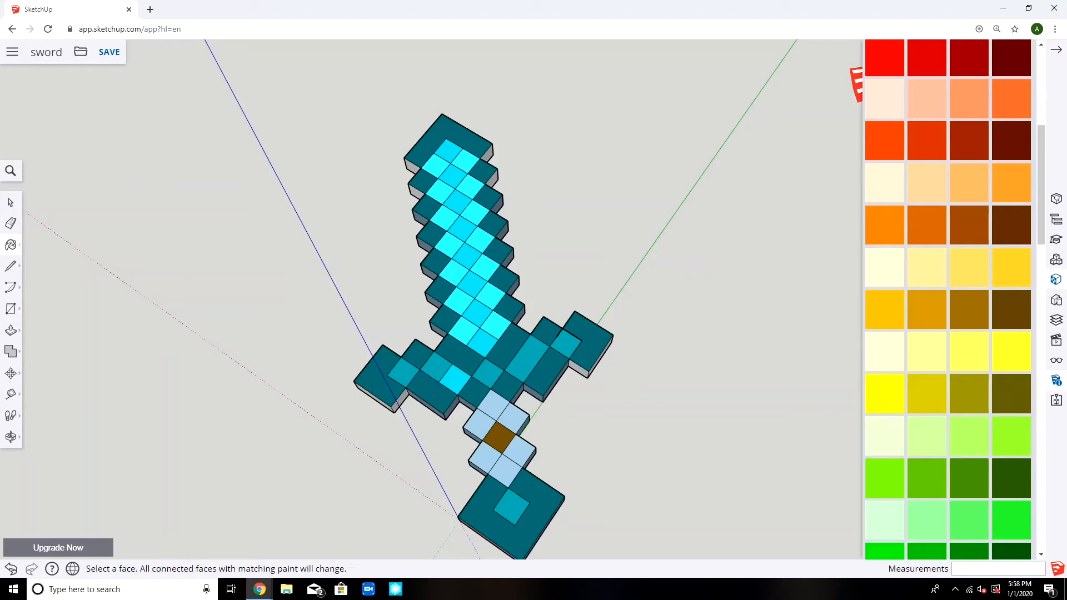
{"action": "key", "text": "ctrl+z"}
{"action": "middle_click_drag", "start_coordinate": [500, 356], "coordinate": [503, 328]}
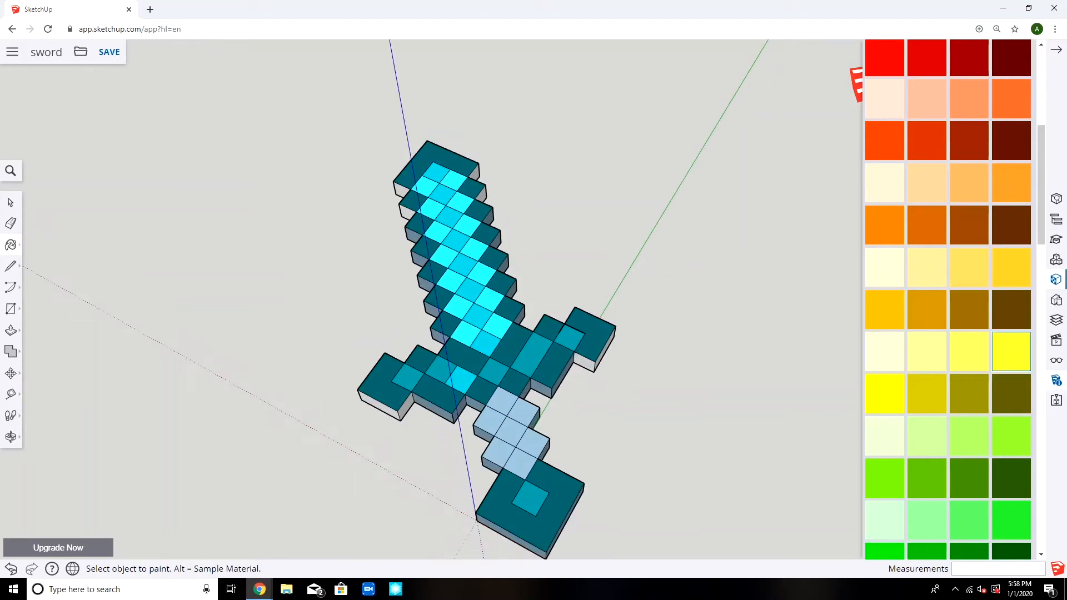
Paint the two handle squares on one side dark brown and the handle's center square golden brown, undoing the misplaced end-square fill.
{"action": "left_click", "coordinate": [1011, 309]}
{"action": "left_click", "coordinate": [489, 421]}
{"action": "left_click", "coordinate": [498, 453]}
{"action": "middle_click_drag", "start_coordinate": [498, 422], "coordinate": [496, 441]}
{"action": "left_click", "coordinate": [504, 467]}
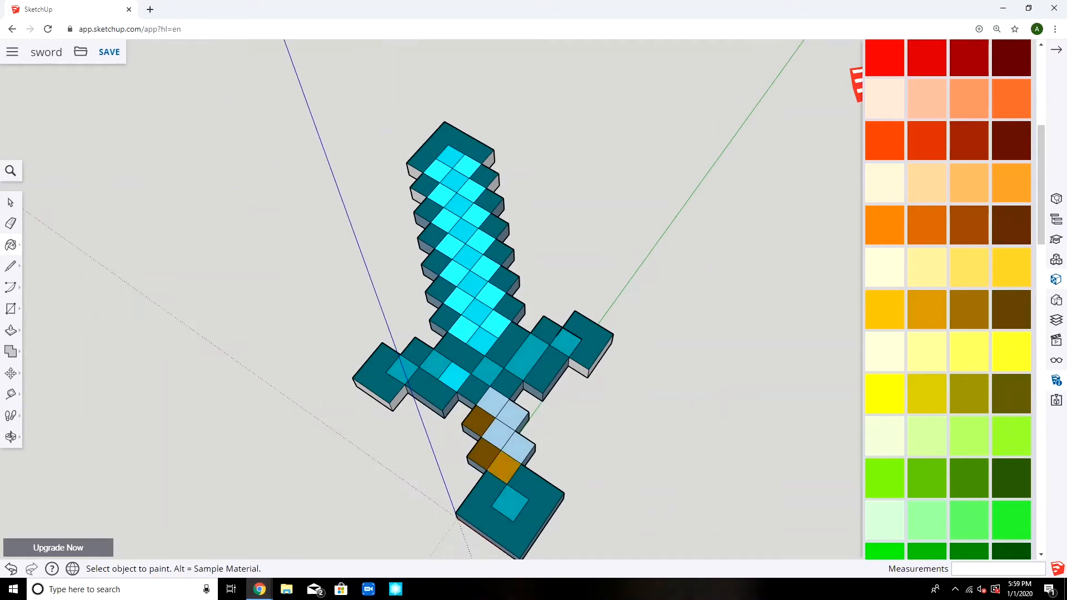
{"action": "key", "text": "ctrl+z"}
{"action": "left_click", "coordinate": [498, 434]}
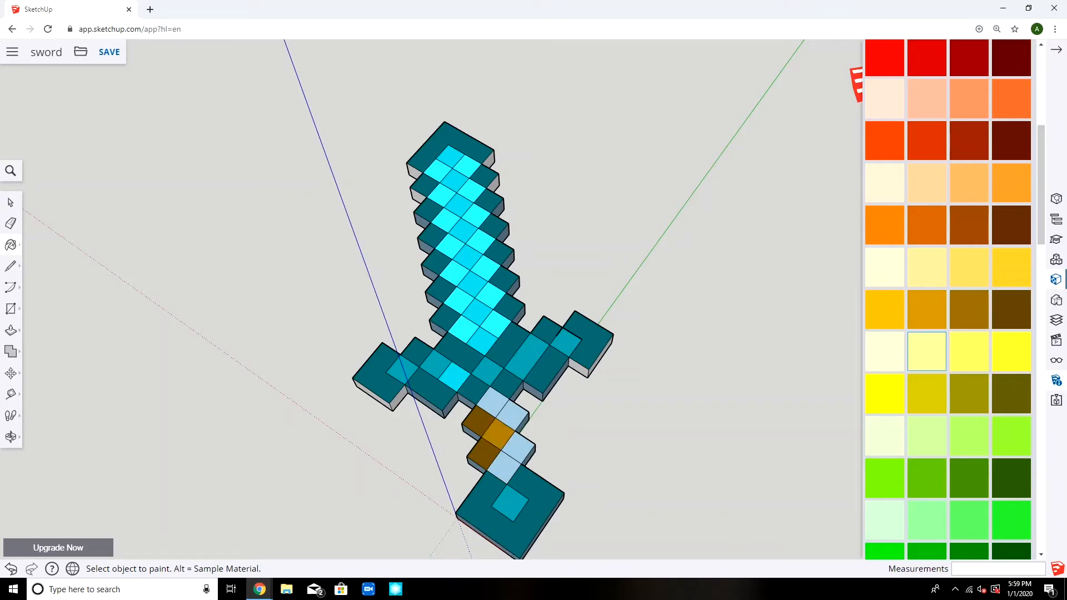
{"action": "left_click", "coordinate": [969, 225]}
{"action": "left_click", "coordinate": [519, 448]}
{"action": "key", "text": "ctrl+z"}
Sample the handle's dark brown and paint the two squares on its opposite side with it.
{"action": "left_click", "coordinate": [10, 246]}
{"action": "left_click", "coordinate": [43, 245]}
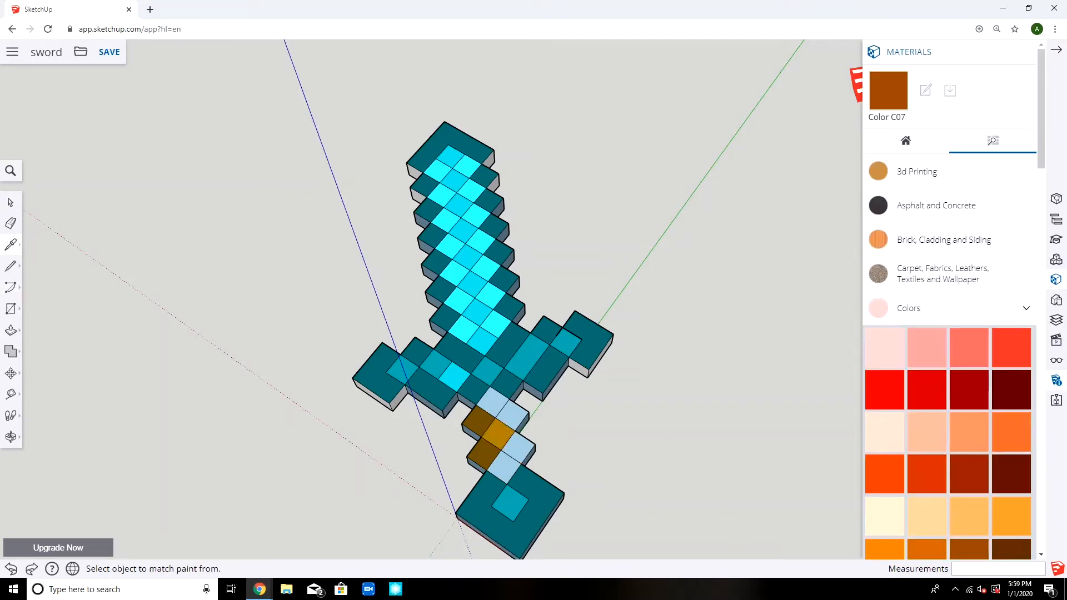
{"action": "left_click", "coordinate": [480, 423]}
{"action": "left_click", "coordinate": [512, 415]}
{"action": "left_click", "coordinate": [518, 448]}
Paint the handle's two end squares with orange-brown Color C07, replacing it with the darker Color C08.
{"action": "scroll", "coordinate": [969, 225], "scroll_direction": "down", "scroll_amount": 6}
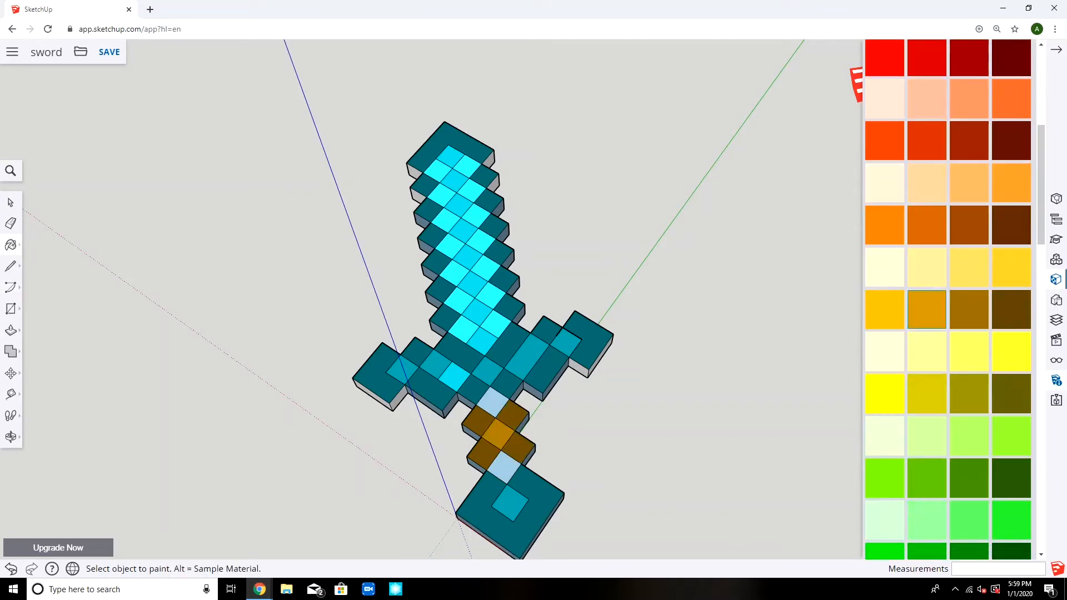
{"action": "left_click", "coordinate": [969, 225]}
{"action": "left_click", "coordinate": [493, 402]}
{"action": "left_click", "coordinate": [503, 467]}
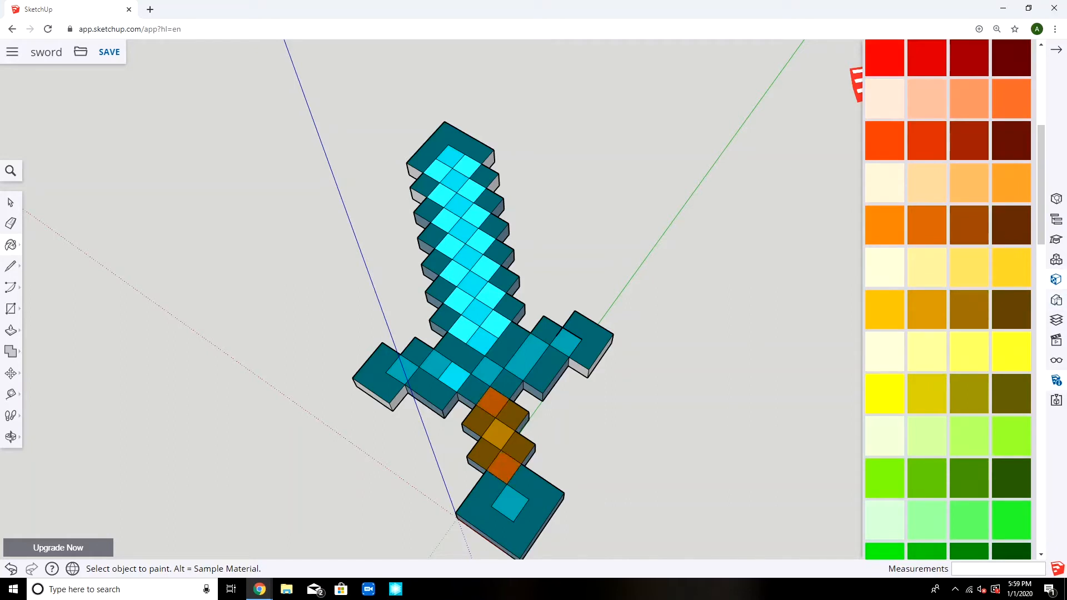
{"action": "left_click", "coordinate": [492, 401]}
{"action": "left_click", "coordinate": [503, 465]}
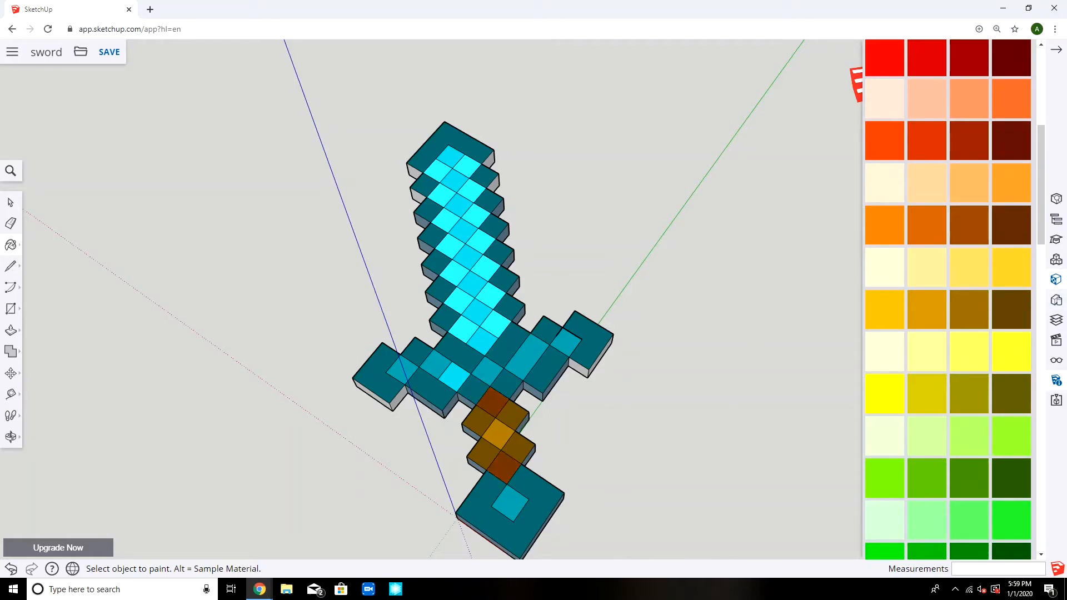
Paint the two squares on one side of the handle reddish brown with Color C08.
{"action": "middle_click_drag", "start_coordinate": [504, 465], "coordinate": [506, 485]}
{"action": "left_click", "coordinate": [484, 426]}
{"action": "left_click", "coordinate": [488, 460]}
Repaint the handle's two end squares dark olive brown and restore its center square to golden brown.
{"action": "key", "text": "alt"}
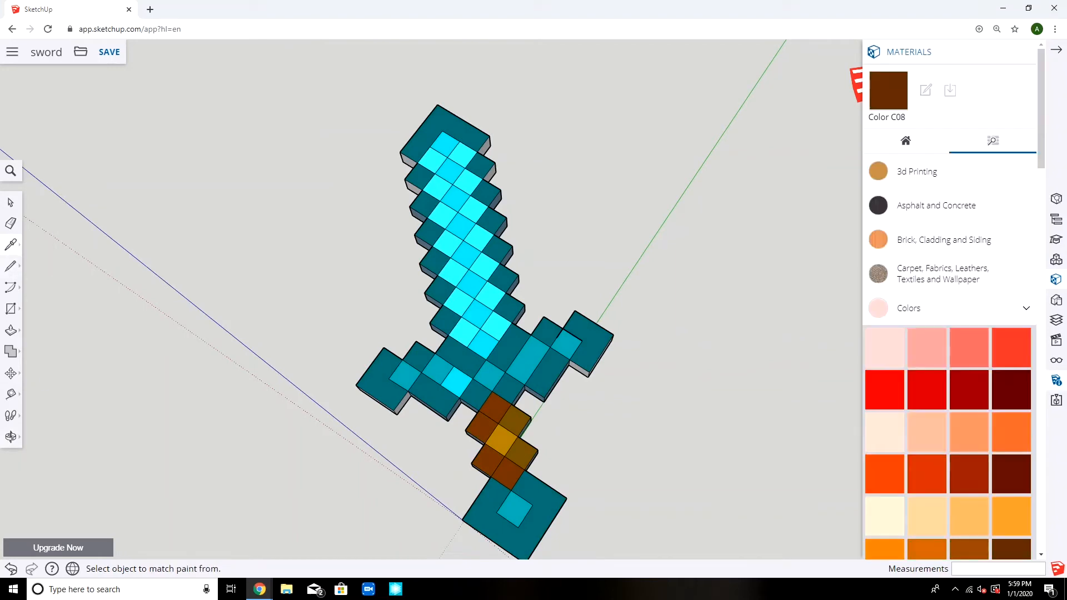
{"action": "scroll", "coordinate": [950, 333], "scroll_direction": "down", "scroll_amount": 8}
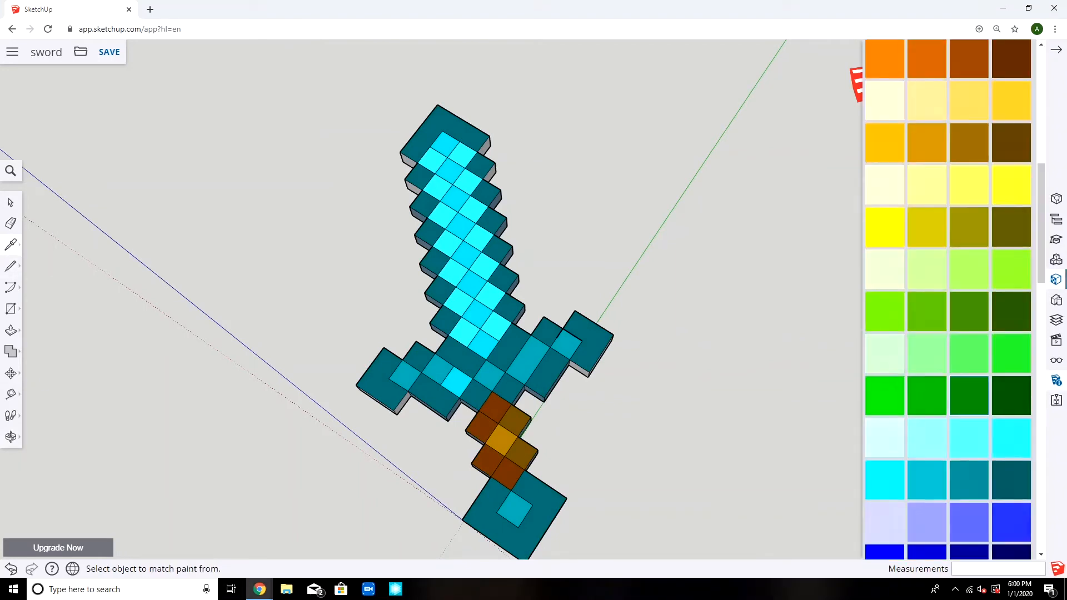
{"action": "scroll", "coordinate": [951, 334], "scroll_direction": "up", "scroll_amount": 5}
{"action": "left_click", "coordinate": [502, 440]}
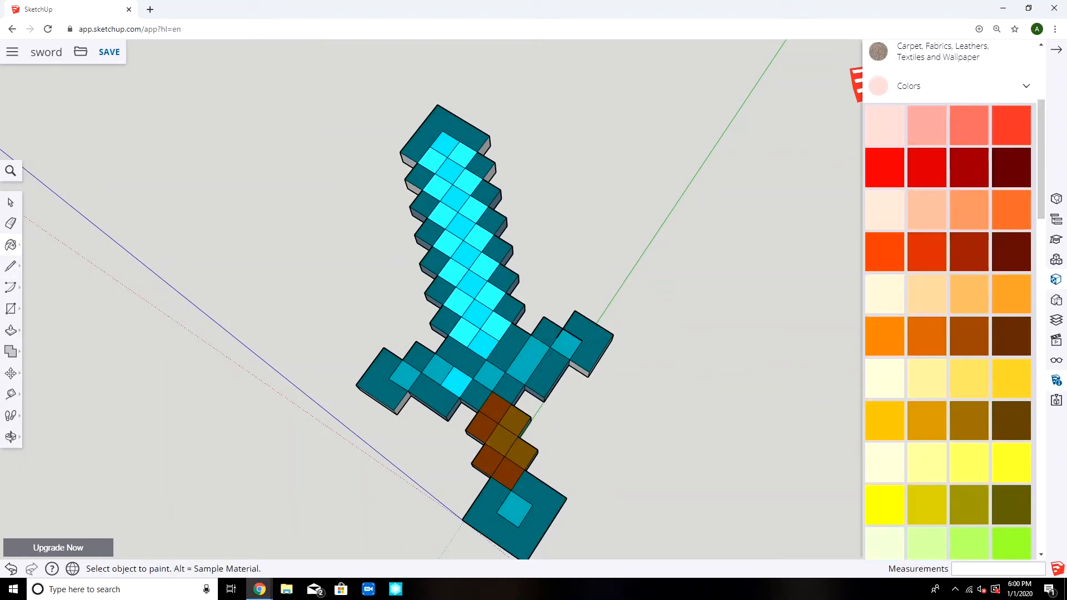
{"action": "left_click", "coordinate": [520, 453]}
{"action": "left_click", "coordinate": [502, 440]}
{"action": "left_click", "coordinate": [976, 421]}
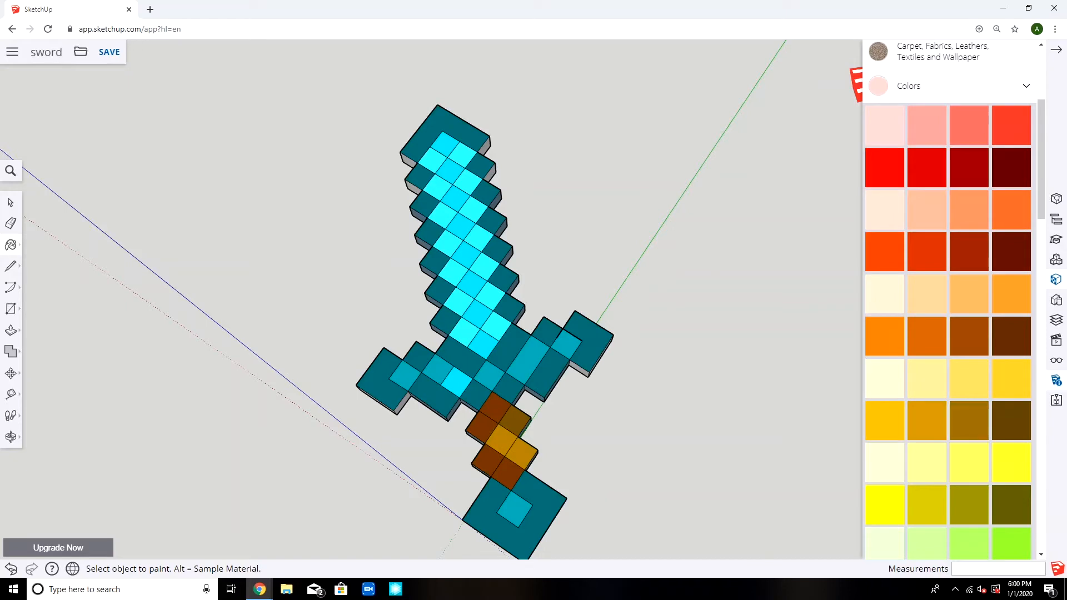
{"action": "left_click", "coordinate": [521, 452]}
{"action": "middle_click_drag", "start_coordinate": [521, 452], "coordinate": [498, 443]}
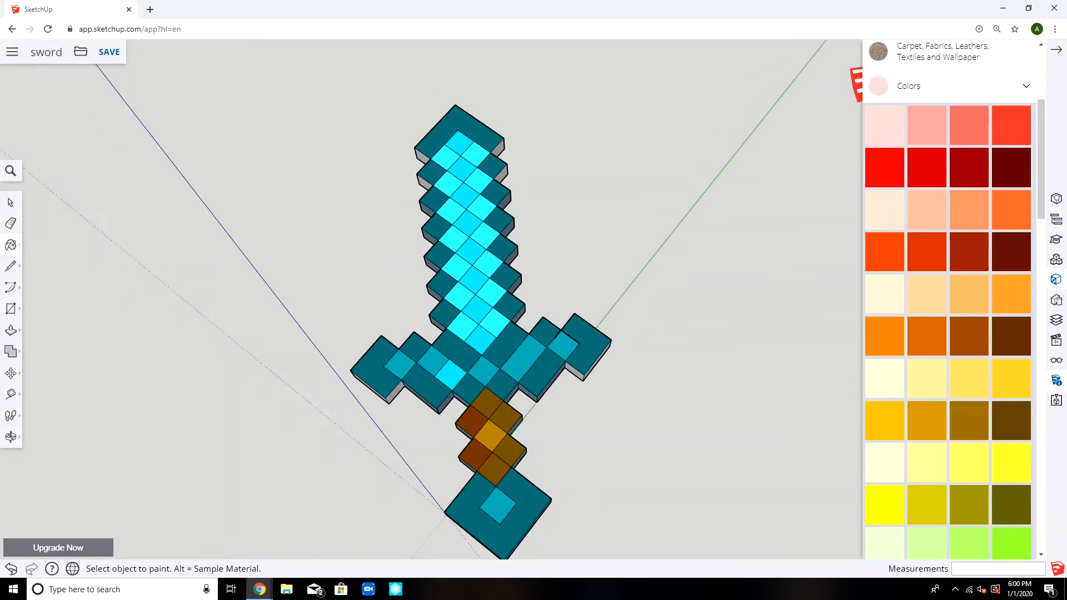
Paint the two squares on the other side of the handle reddish brown with Color C08.
{"action": "left_click", "coordinate": [1011, 336]}
{"action": "left_click", "coordinate": [506, 417]}
{"action": "left_click", "coordinate": [509, 451]}
{"action": "mouse_move", "coordinate": [509, 450]}
{"action": "middle_mouse_down"}
{"action": "mouse_move", "coordinate": [547, 428]}
{"action": "mouse_move", "coordinate": [517, 437]}
{"action": "middle_mouse_up"}
Hide the edges between the colored squares on the sword's top face.
{"action": "key", "text": "e"}
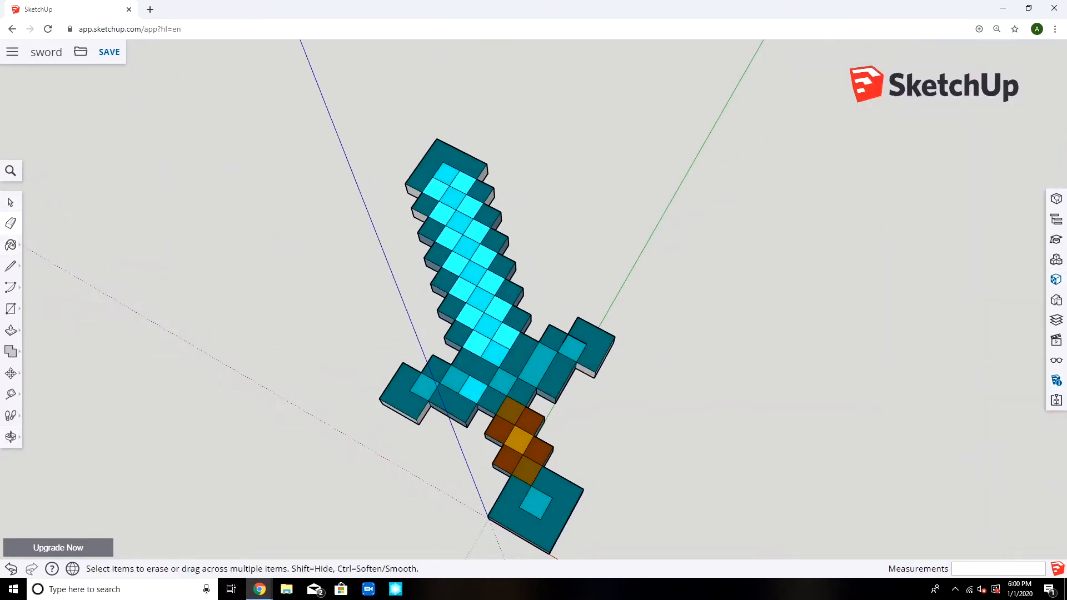
{"action": "scroll", "coordinate": [439, 236], "scroll_direction": "up", "scroll_amount": 2}
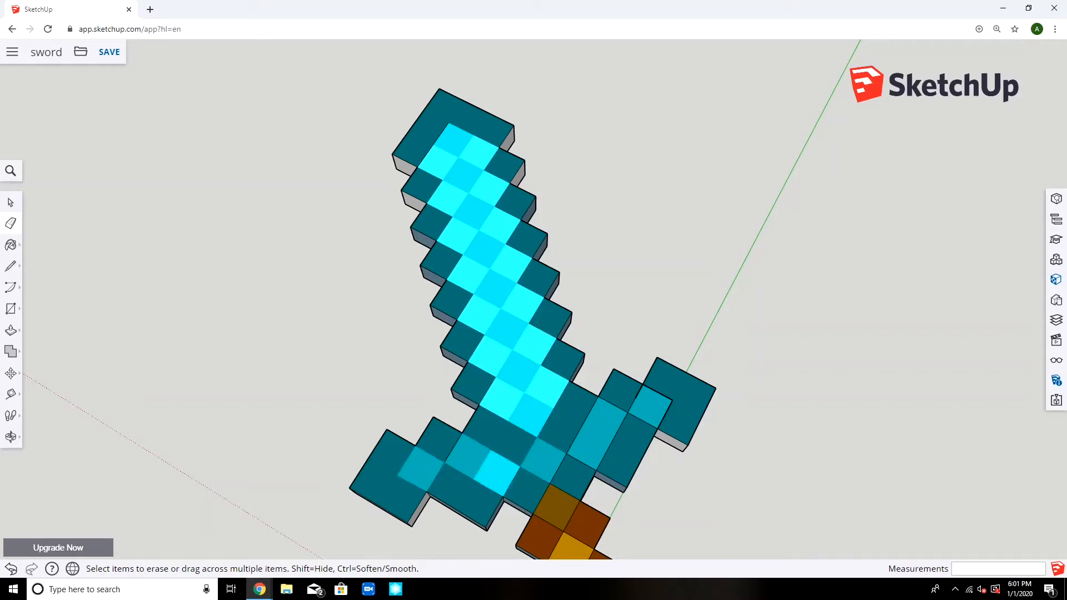
{"action": "mouse_move", "coordinate": [558, 470]}
{"action": "left_mouse_down", "text": "shift"}
{"action": "mouse_move", "coordinate": [642, 421]}
{"action": "mouse_move", "coordinate": [636, 399]}
{"action": "left_mouse_up", "text": "shift"}
{"action": "middle_click_drag", "start_coordinate": [636, 398], "coordinate": [575, 300]}
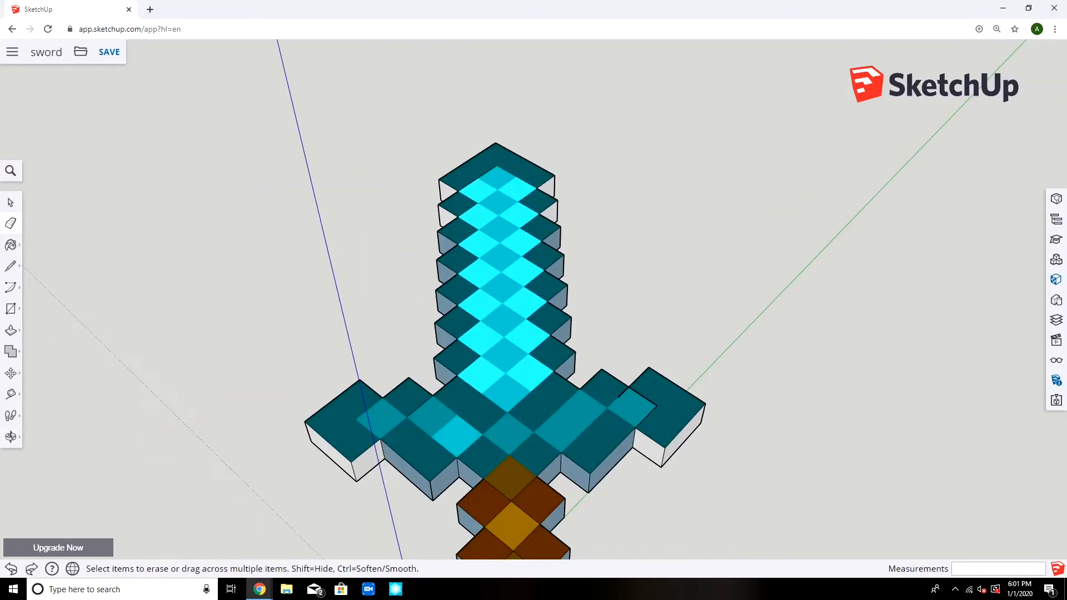
Paint the unpainted side faces around the blade tip dark teal.
{"action": "middle_click_drag", "start_coordinate": [500, 311], "coordinate": [655, 317]}
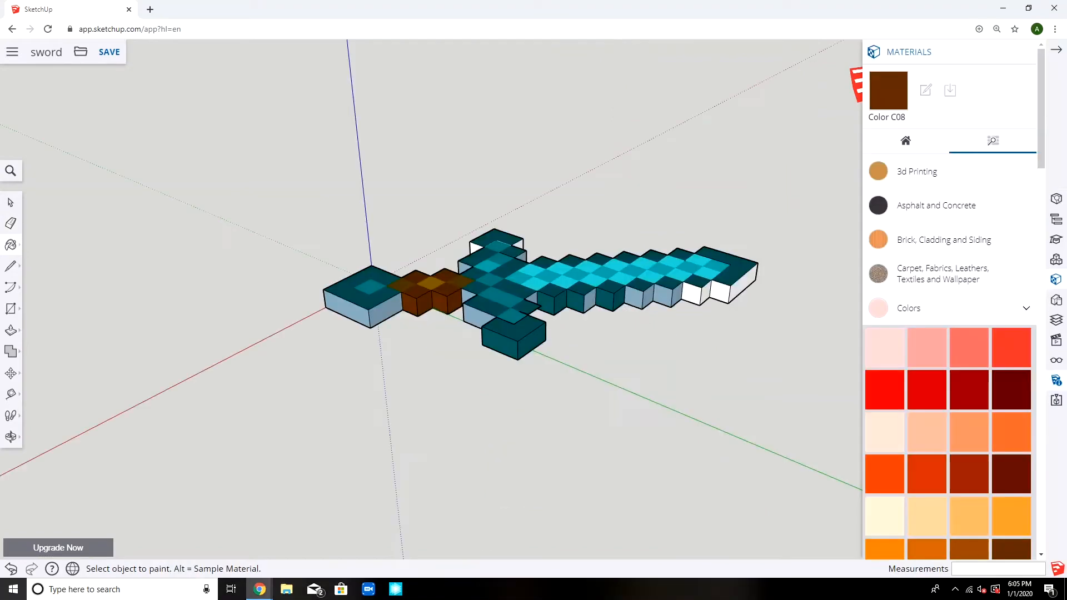
{"action": "left_click", "coordinate": [743, 284]}
{"action": "left_click", "coordinate": [720, 293]}
{"action": "left_click", "coordinate": [705, 294]}
{"action": "left_click", "coordinate": [691, 293]}
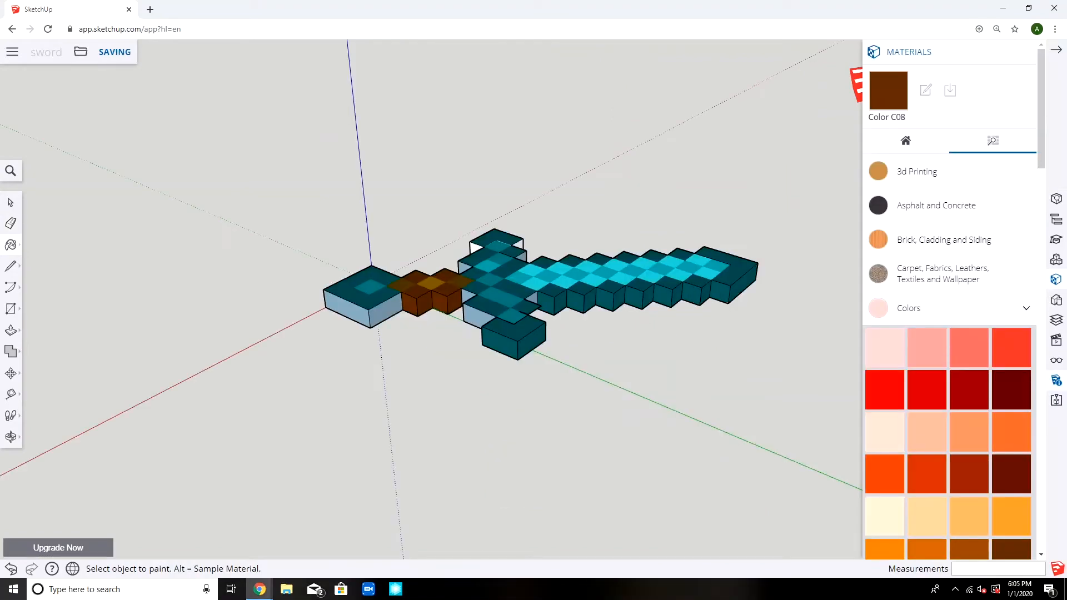
Paint the stepped side faces along the blade's opposite edge dark teal.
{"action": "mouse_move", "coordinate": [689, 311]}
{"action": "middle_mouse_down"}
{"action": "mouse_move", "coordinate": [500, 244]}
{"action": "mouse_move", "coordinate": [344, 278]}
{"action": "middle_mouse_up"}
{"action": "left_click", "coordinate": [486, 340]}
{"action": "left_click", "coordinate": [511, 333]}
{"action": "left_click", "coordinate": [535, 325]}
{"action": "left_click", "coordinate": [557, 318]}
{"action": "left_click", "coordinate": [579, 311]}
{"action": "left_click", "coordinate": [599, 305]}
Paint the side faces of the guard arm and the pommel's side face dark teal.
{"action": "middle_click_drag", "start_coordinate": [600, 307], "coordinate": [411, 350]}
{"action": "middle_click_drag", "start_coordinate": [600, 350], "coordinate": [478, 333]}
{"action": "left_click", "coordinate": [529, 363]}
{"action": "left_click", "coordinate": [582, 350]}
{"action": "left_click", "coordinate": [610, 340]}
{"action": "left_click", "coordinate": [736, 371]}
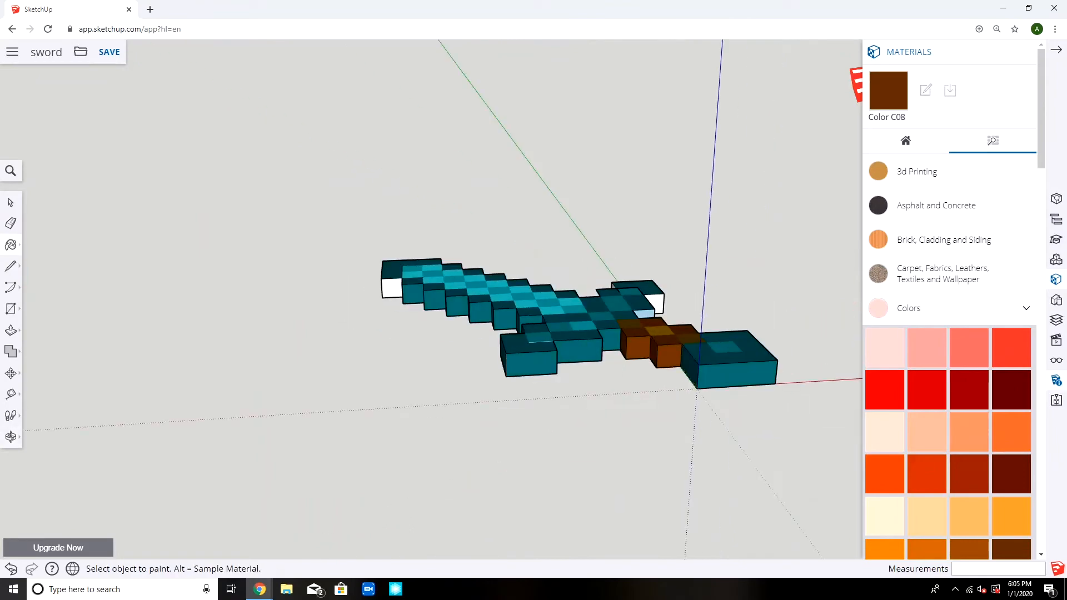
Paint the remaining outer side faces of the pommel, guard and blade tip dark teal.
{"action": "middle_click_drag", "start_coordinate": [736, 371], "coordinate": [433, 328]}
{"action": "left_click", "coordinate": [427, 321]}
{"action": "left_click", "coordinate": [557, 341]}
{"action": "middle_click_drag", "start_coordinate": [557, 341], "coordinate": [455, 339]}
{"action": "left_click", "coordinate": [350, 364]}
{"action": "mouse_move", "coordinate": [350, 364]}
{"action": "middle_mouse_down"}
{"action": "mouse_move", "coordinate": [472, 372]}
{"action": "mouse_move", "coordinate": [700, 334]}
{"action": "middle_mouse_up"}
{"action": "left_click", "coordinate": [489, 342]}
{"action": "left_click", "coordinate": [357, 313]}
{"action": "left_click", "coordinate": [333, 300]}
Draw a diagonal line across the guard's underside and another from its middle to the blade tip to close the open bottom.
{"action": "mouse_move", "coordinate": [334, 300]}
{"action": "middle_mouse_down"}
{"action": "mouse_move", "coordinate": [628, 244]}
{"action": "mouse_move", "coordinate": [672, 111]}
{"action": "middle_mouse_up"}
{"action": "left_click", "coordinate": [11, 266]}
{"action": "left_click", "coordinate": [504, 430]}
{"action": "left_click", "coordinate": [473, 194]}
{"action": "middle_click_drag", "start_coordinate": [472, 195], "coordinate": [486, 72]}
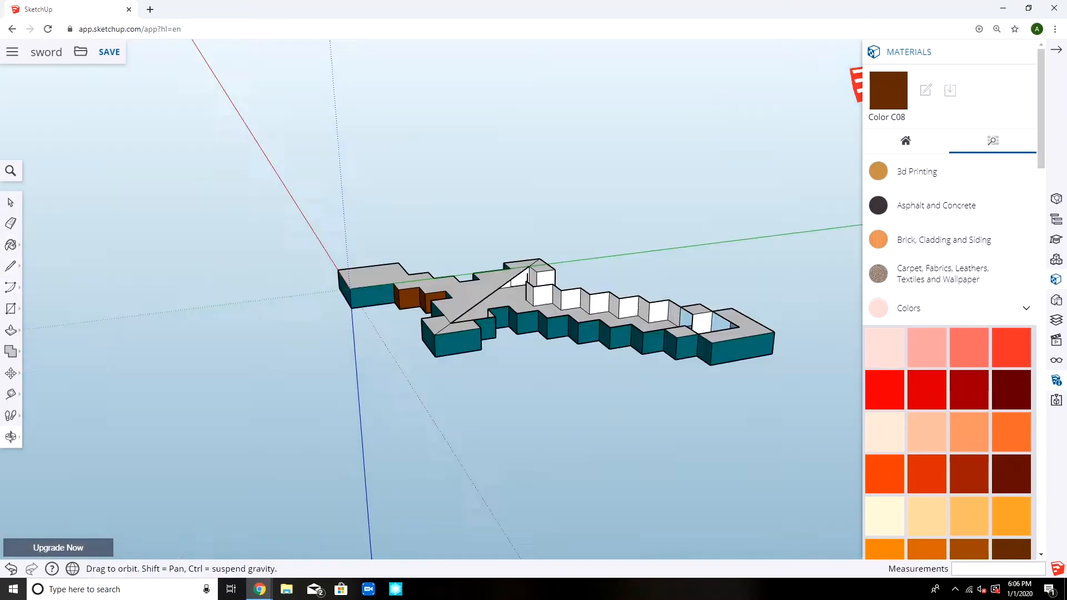
{"action": "left_click", "coordinate": [493, 293]}
{"action": "left_click", "coordinate": [737, 312]}
{"action": "middle_click_drag", "start_coordinate": [736, 311], "coordinate": [711, 355]}
Draw a short line from the underside's lengthwise line to the blade's stepped edge, and add edges in the guard notches.
{"action": "left_click", "coordinate": [582, 307]}
{"action": "left_click", "coordinate": [587, 288]}
{"action": "mouse_move", "coordinate": [522, 288]}
{"action": "middle_mouse_down"}
{"action": "mouse_move", "coordinate": [518, 220]}
{"action": "mouse_move", "coordinate": [383, 527]}
{"action": "mouse_move", "coordinate": [428, 467]}
{"action": "middle_mouse_up"}
{"action": "left_click", "coordinate": [516, 217]}
{"action": "left_click", "coordinate": [522, 239]}
{"action": "left_click", "coordinate": [460, 389]}
{"action": "left_click", "coordinate": [489, 351]}
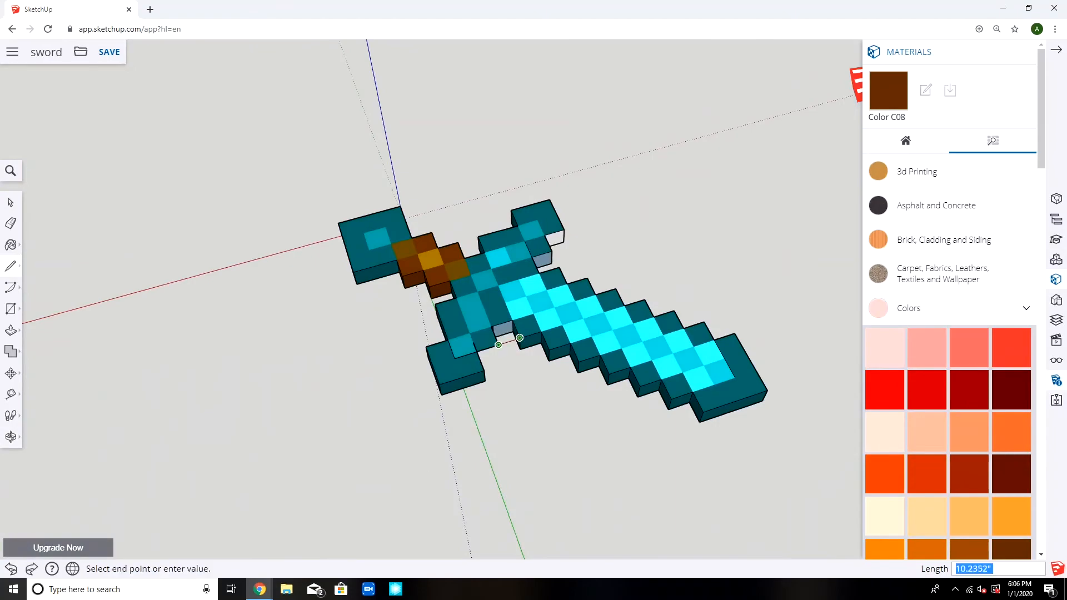
Try to draw the missing edges beside the guard arm's inner corner and erase the stray lines there.
{"action": "middle_click_drag", "start_coordinate": [489, 351], "coordinate": [459, 522]}
{"action": "left_click", "coordinate": [451, 303]}
{"action": "middle_click_drag", "start_coordinate": [452, 303], "coordinate": [378, 424]}
{"action": "middle_click_drag", "start_coordinate": [428, 261], "coordinate": [434, 315]}
{"action": "left_click", "coordinate": [10, 330]}
{"action": "middle_click_drag", "start_coordinate": [439, 389], "coordinate": [444, 167]}
{"action": "scroll", "coordinate": [427, 317], "scroll_direction": "up", "scroll_amount": 3}
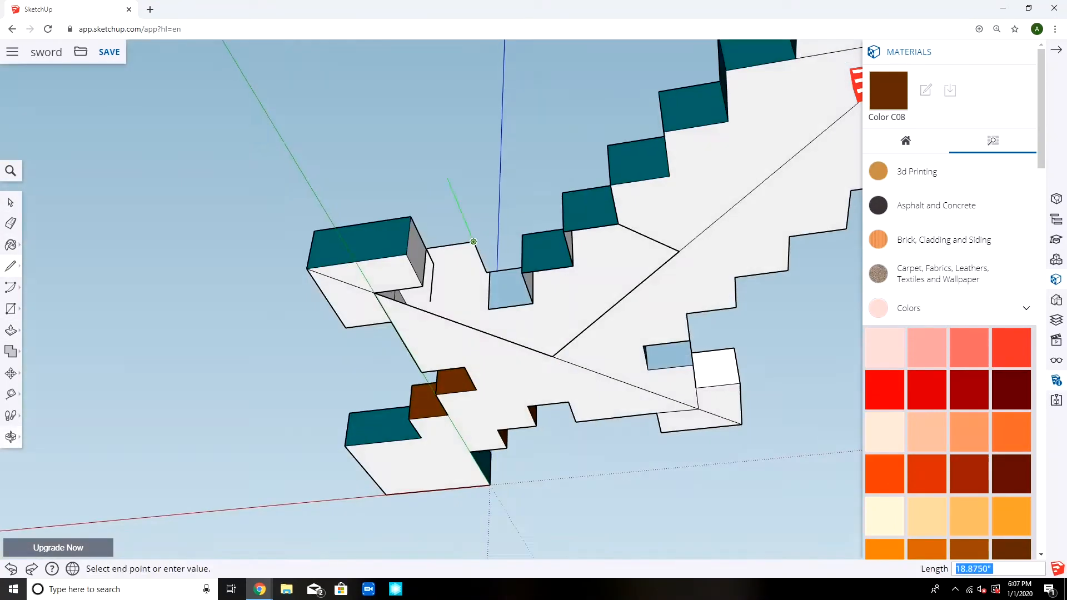
{"action": "middle_click_drag", "start_coordinate": [424, 428], "coordinate": [439, 528]}
{"action": "mouse_move", "coordinate": [456, 294]}
{"action": "middle_mouse_down"}
{"action": "mouse_move", "coordinate": [494, 313]}
{"action": "mouse_move", "coordinate": [466, 350]}
{"action": "mouse_move", "coordinate": [426, 309]}
{"action": "middle_mouse_up"}
{"action": "key", "text": "Escape"}
{"action": "scroll", "coordinate": [465, 355], "scroll_direction": "up", "scroll_amount": 3}
{"action": "key", "text": "e"}
{"action": "left_click", "coordinate": [377, 207]}
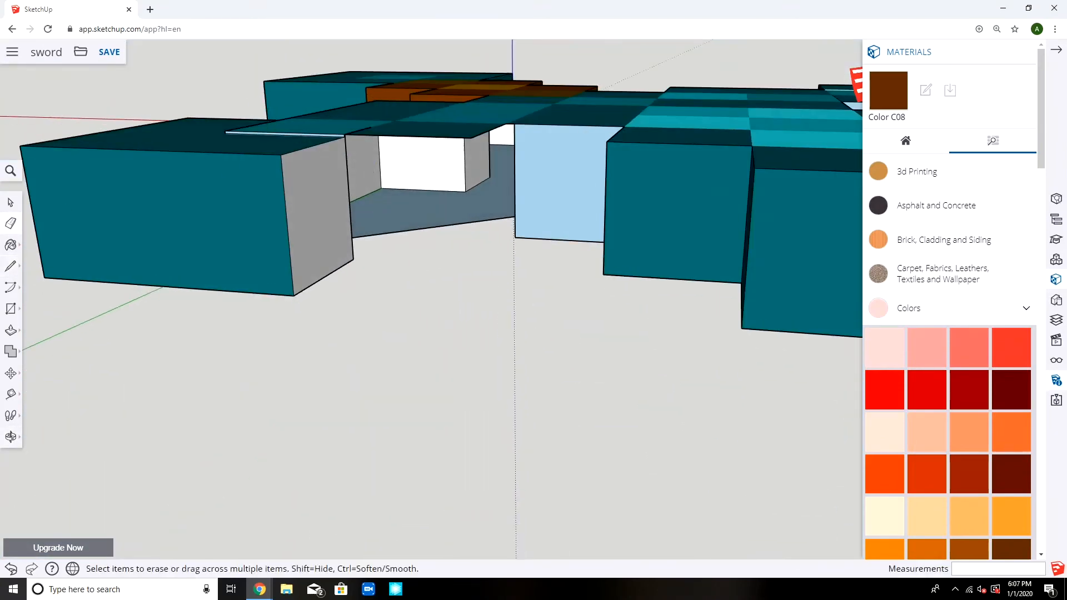
{"action": "mouse_move", "coordinate": [383, 222]}
{"action": "middle_mouse_down"}
{"action": "mouse_move", "coordinate": [347, 295]}
{"action": "mouse_move", "coordinate": [417, 250]}
{"action": "mouse_move", "coordinate": [355, 233]}
{"action": "middle_mouse_up"}
Measure the height of the wall beside the guard's open inner corner.
{"action": "left_click", "coordinate": [11, 394]}
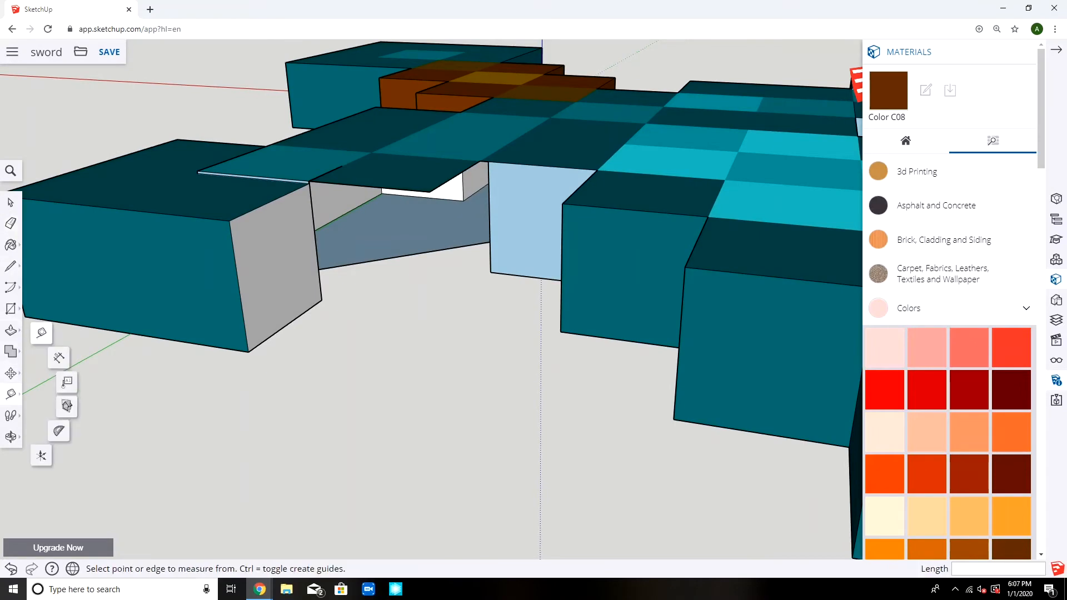
{"action": "left_click", "coordinate": [518, 275]}
{"action": "left_click", "coordinate": [517, 164]}
Draw a vertical edge down from the guard arm's open corner and connect its lower end to the neighboring wall corners.
{"action": "left_click", "coordinate": [11, 266]}
{"action": "left_click", "coordinate": [429, 192]}
{"action": "left_click", "coordinate": [436, 315]}
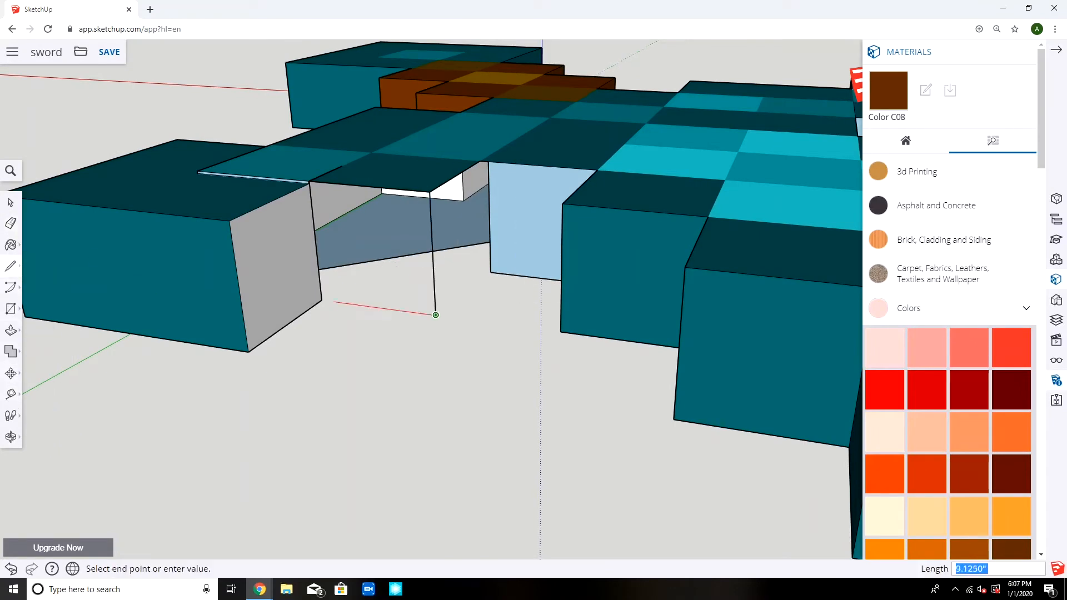
{"action": "left_click", "coordinate": [321, 301]}
{"action": "left_click", "coordinate": [435, 315]}
{"action": "left_click", "coordinate": [491, 273]}
Undo the last line and try drawing a vertical edge 10 inches down from the guard's inner corner.
{"action": "middle_click_drag", "start_coordinate": [478, 167], "coordinate": [447, 208]}
{"action": "left_click", "coordinate": [446, 209]}
{"action": "middle_click_drag", "start_coordinate": [472, 289], "coordinate": [472, 255]}
{"action": "key", "text": "ctrl+z"}
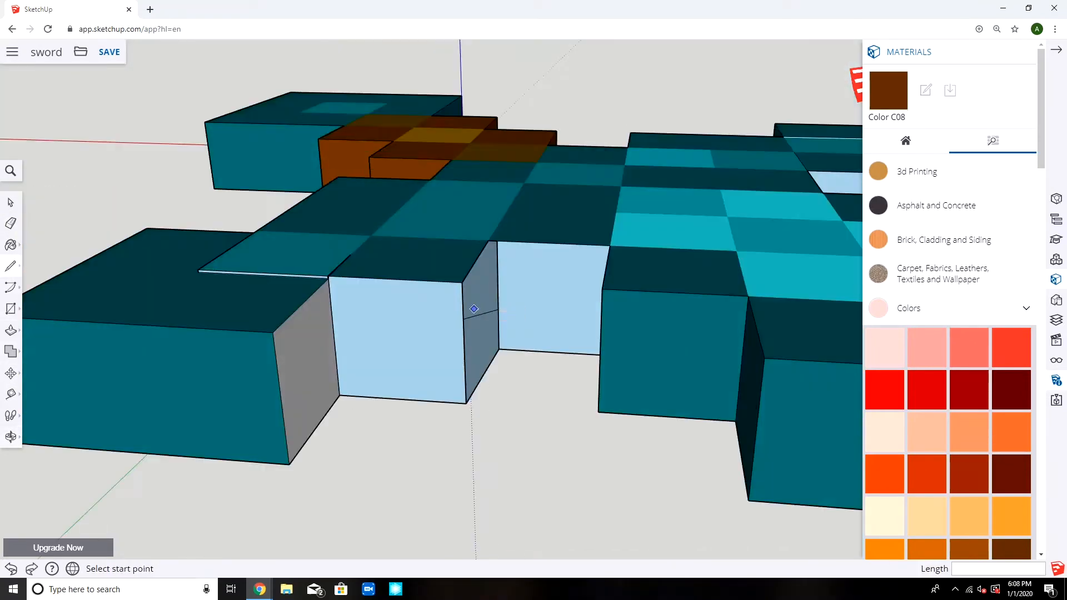
{"action": "middle_click_drag", "start_coordinate": [389, 245], "coordinate": [311, 339]}
{"action": "middle_click_drag", "start_coordinate": [214, 347], "coordinate": [267, 245]}
{"action": "left_click", "coordinate": [464, 262]}
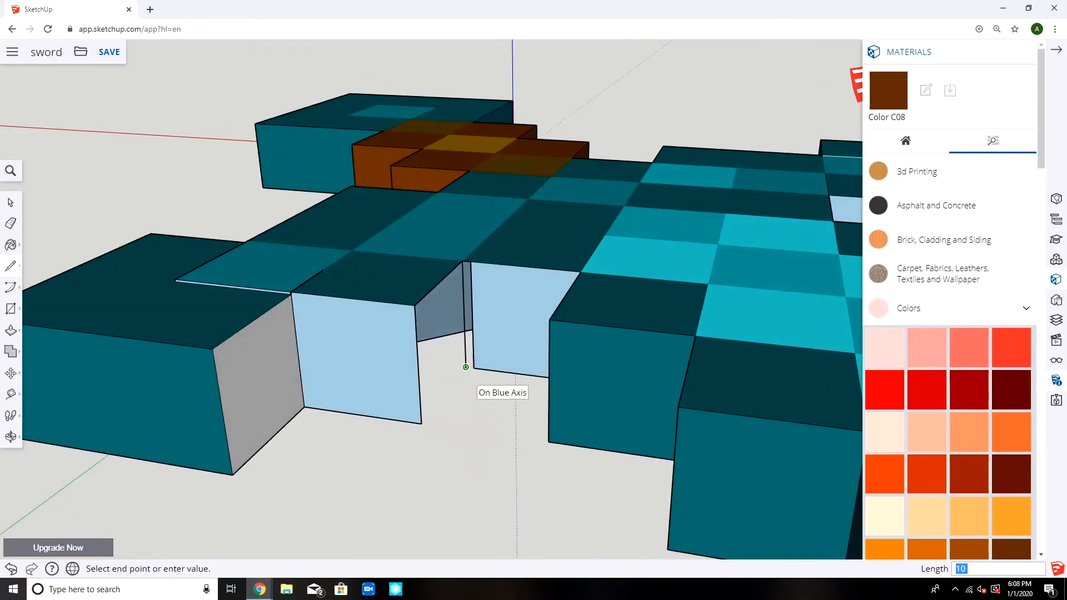
{"action": "mouse_move", "coordinate": [466, 365]}
{"action": "middle_mouse_down"}
{"action": "mouse_move", "coordinate": [578, 472]}
{"action": "mouse_move", "coordinate": [554, 312]}
{"action": "middle_mouse_up"}
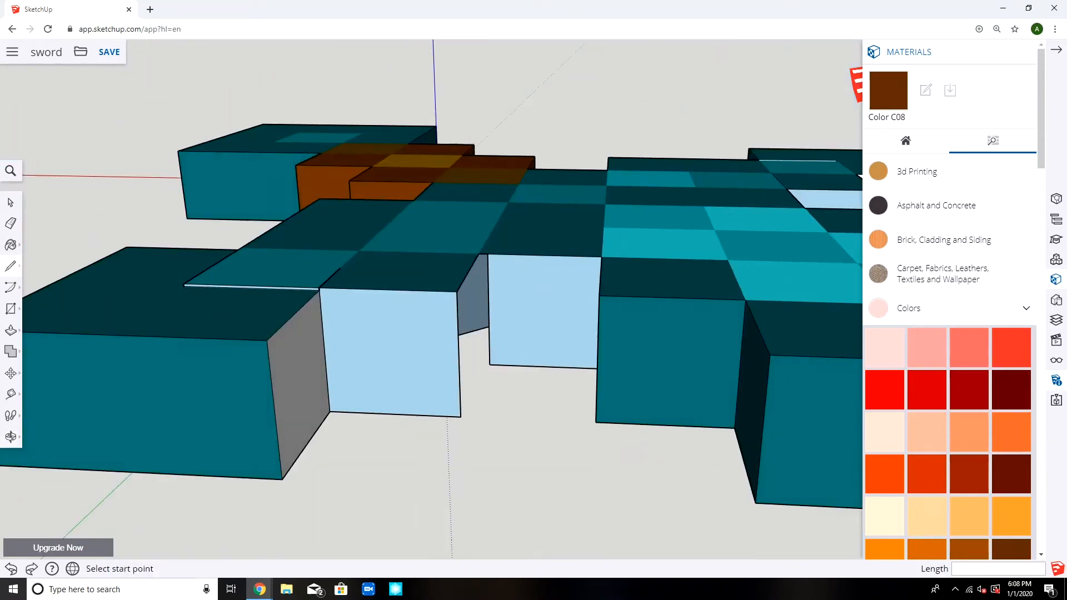
Erase the edges of the misaligned wall beside the guard's inner corner.
{"action": "key", "text": "e"}
{"action": "left_click", "coordinate": [543, 367]}
{"action": "left_click", "coordinate": [490, 333]}
Draw a vertical edge down from the guard's inner corner and join its lower end to both neighboring walls to close the gap.
{"action": "left_click", "coordinate": [11, 267]}
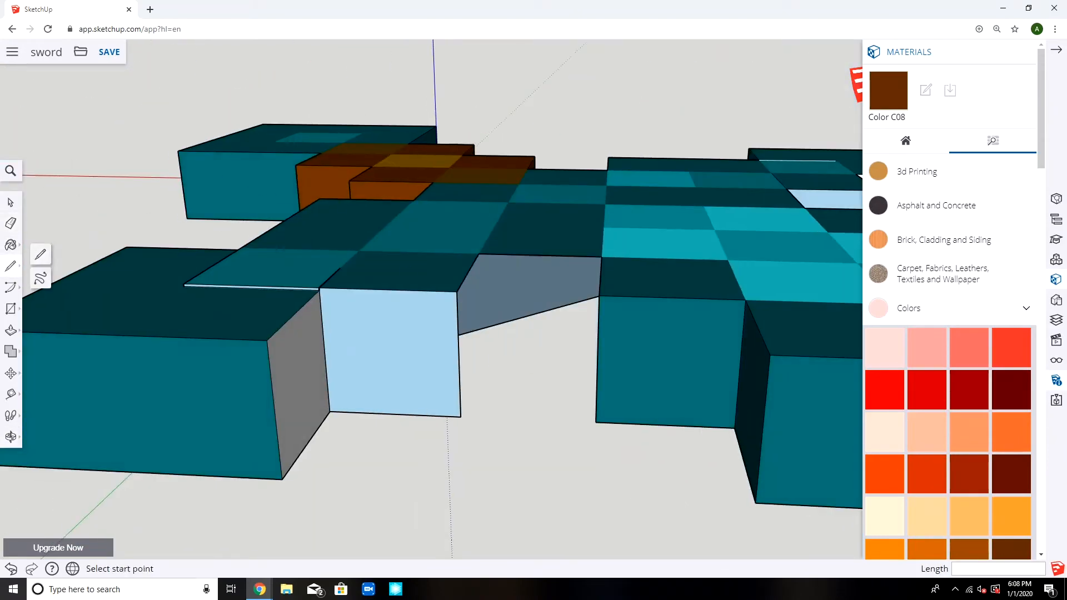
{"action": "left_click", "coordinate": [479, 255]}
{"action": "type", "text": "5"}
{"action": "key", "text": "Return"}
{"action": "middle_click_drag", "start_coordinate": [480, 310], "coordinate": [561, 317]}
{"action": "left_click", "coordinate": [589, 370]}
{"action": "middle_click_drag", "start_coordinate": [555, 369], "coordinate": [389, 345]}
{"action": "left_click", "coordinate": [443, 358]}
{"action": "left_click", "coordinate": [358, 393]}
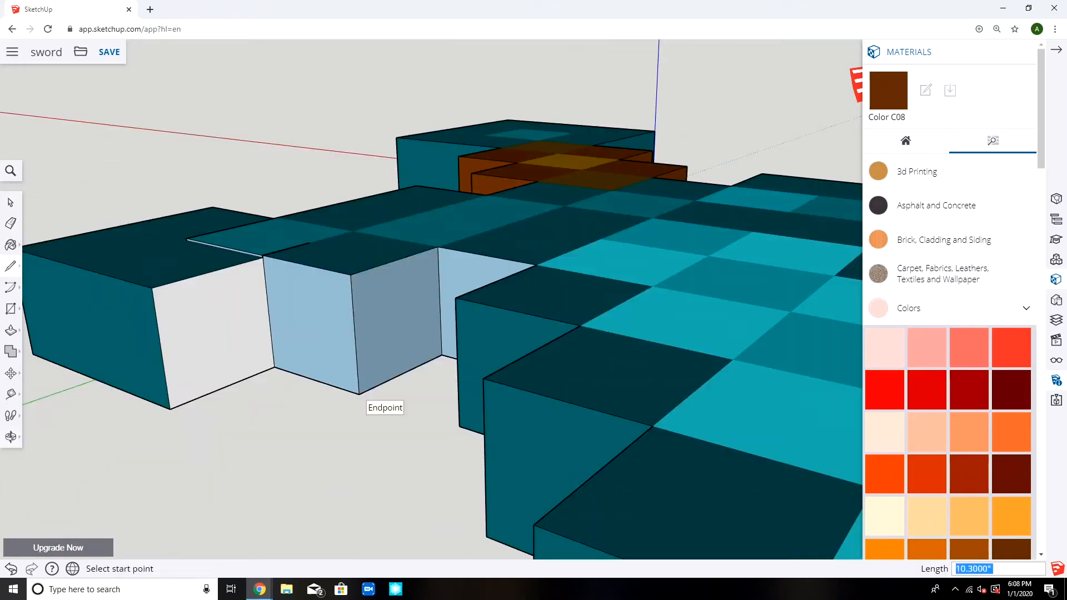
Sample the sword's dark teal and paint the new walls in the guard's notch with it.
{"action": "middle_click_drag", "start_coordinate": [359, 393], "coordinate": [533, 383]}
{"action": "scroll", "coordinate": [500, 361], "scroll_direction": "down", "scroll_amount": 3}
{"action": "middle_click_drag", "start_coordinate": [203, 382], "coordinate": [253, 330]}
{"action": "left_click", "coordinate": [11, 245]}
{"action": "left_click", "coordinate": [43, 259]}
{"action": "middle_click_drag", "start_coordinate": [278, 266], "coordinate": [317, 400]}
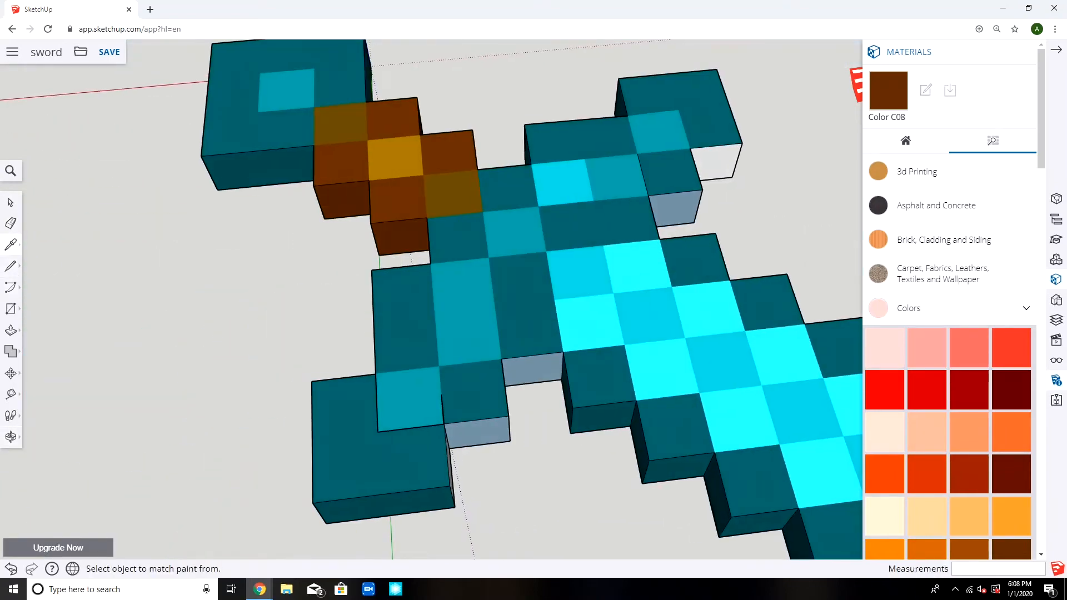
{"action": "mouse_move", "coordinate": [250, 356]}
{"action": "middle_mouse_down"}
{"action": "mouse_move", "coordinate": [444, 378]}
{"action": "mouse_move", "coordinate": [534, 417]}
{"action": "mouse_move", "coordinate": [356, 266]}
{"action": "middle_mouse_up"}
{"action": "left_click", "coordinate": [584, 303]}
{"action": "left_click", "coordinate": [517, 295]}
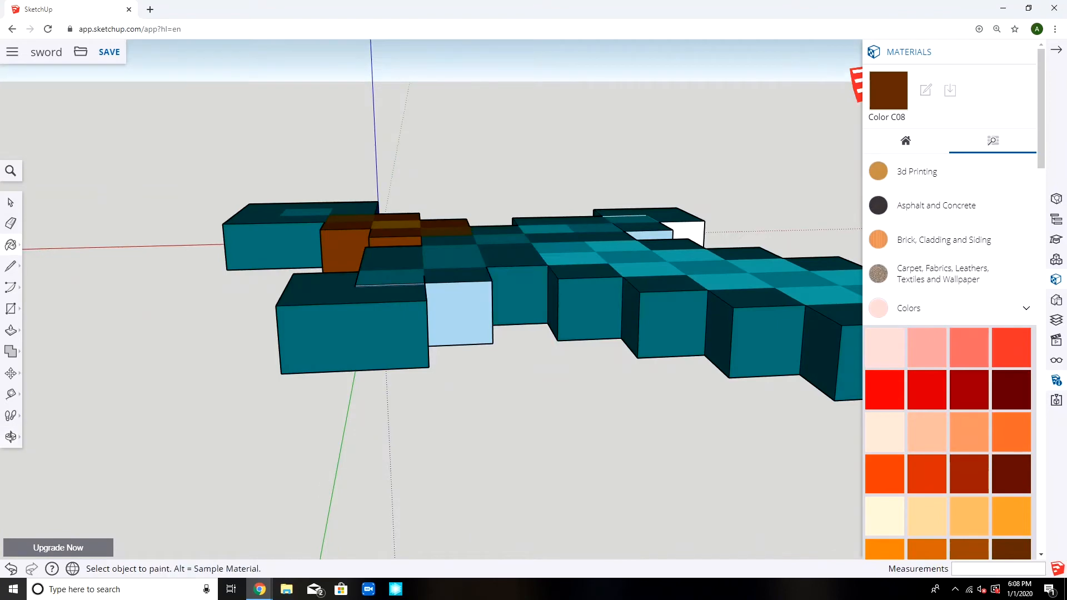
{"action": "left_click", "coordinate": [459, 315]}
Adjust the slightly offset square on the guard arm with Push/Pull.
{"action": "mouse_move", "coordinate": [459, 314]}
{"action": "middle_mouse_down"}
{"action": "mouse_move", "coordinate": [389, 377]}
{"action": "mouse_move", "coordinate": [406, 344]}
{"action": "middle_mouse_up"}
{"action": "left_click", "coordinate": [10, 330]}
{"action": "left_click_drag", "start_coordinate": [311, 272], "coordinate": [322, 269]}
Erase the diagonal, lengthwise and short connecting lines across the sword's underside.
{"action": "middle_click_drag", "start_coordinate": [300, 311], "coordinate": [478, 355]}
{"action": "scroll", "coordinate": [311, 367], "scroll_direction": "down", "scroll_amount": 3}
{"action": "middle_click_drag", "start_coordinate": [455, 411], "coordinate": [467, 217]}
{"action": "key", "text": "e"}
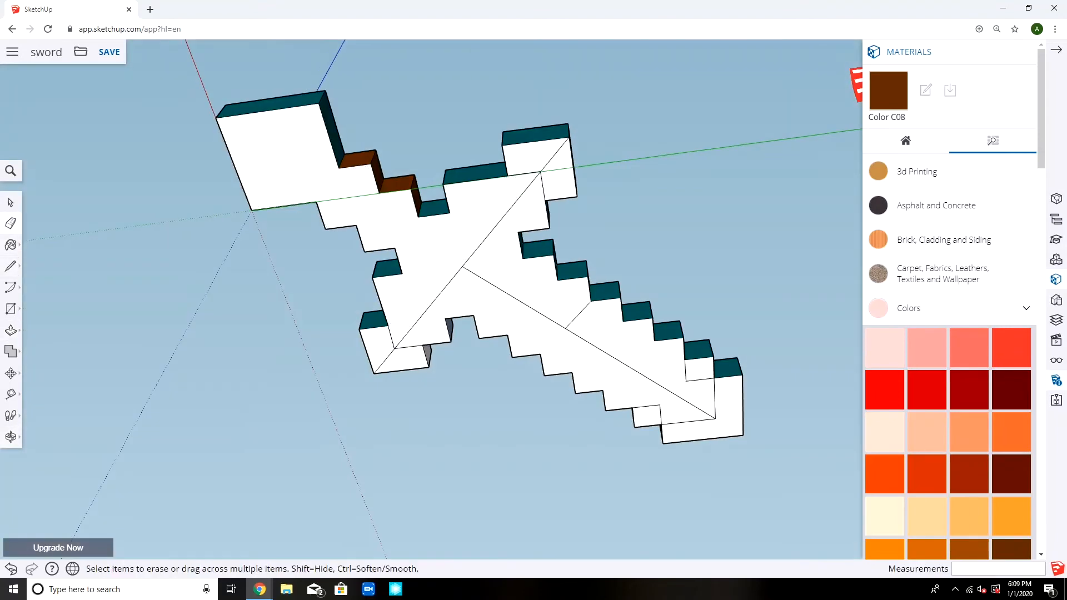
{"action": "left_click", "coordinate": [496, 225]}
{"action": "left_click", "coordinate": [504, 293]}
{"action": "left_click", "coordinate": [435, 299]}
{"action": "left_click", "coordinate": [612, 356]}
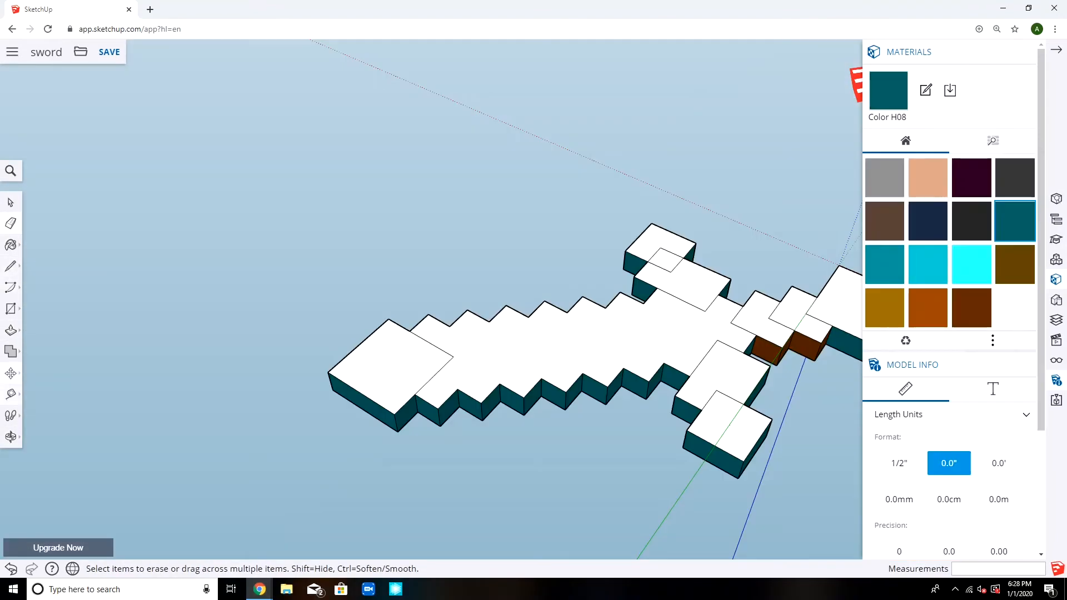
Place two guide lines along the notch edges near the blade tip and draw two edges meeting at their crossing.
{"action": "double_click", "coordinate": [426, 401]}
{"action": "double_click", "coordinate": [419, 323]}
{"action": "key", "text": "l"}
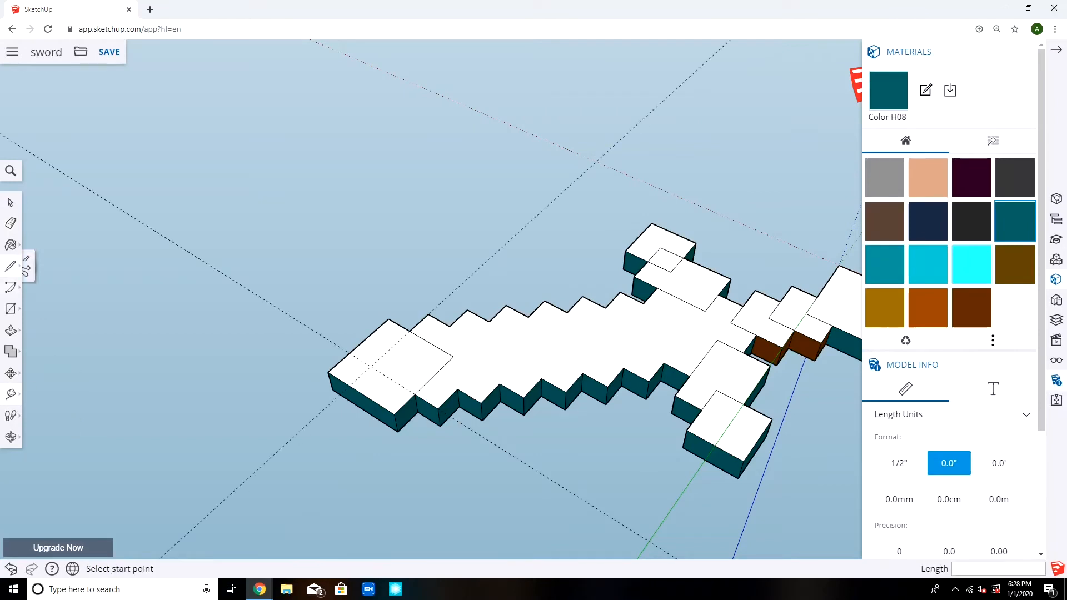
{"action": "left_click", "coordinate": [410, 332]}
{"action": "left_click", "coordinate": [370, 367]}
{"action": "left_click", "coordinate": [415, 395]}
Erase the guide lines around the blade tip.
{"action": "key", "text": "e"}
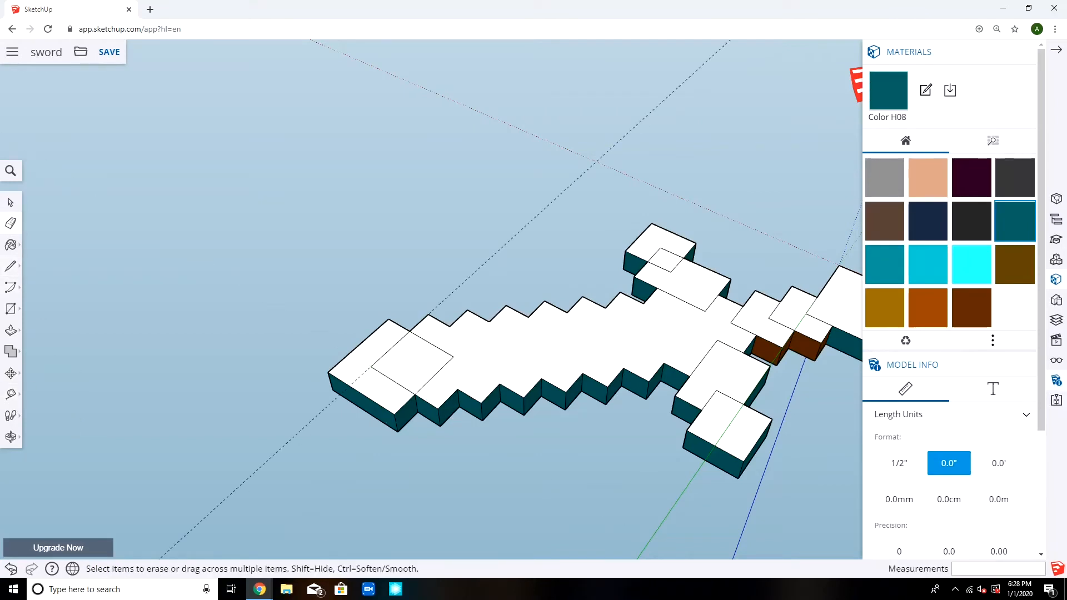
{"action": "left_click_drag", "start_coordinate": [358, 458], "coordinate": [281, 298]}
{"action": "middle_click_drag", "start_coordinate": [356, 389], "coordinate": [600, 267]}
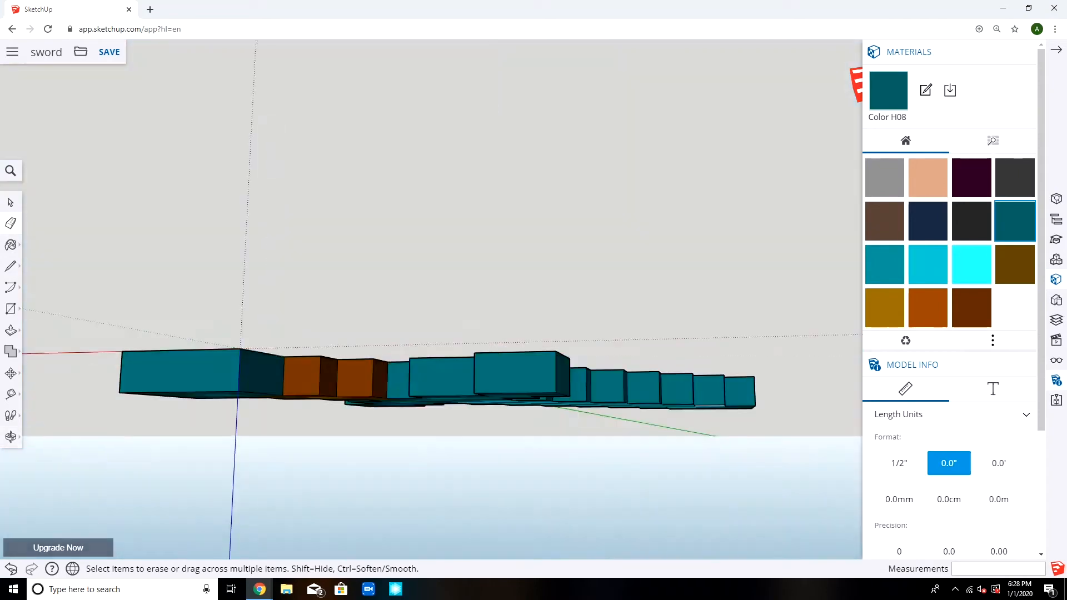
Place guide lines along the notch edges just below the blade tip on the sword's underside.
{"action": "middle_click_drag", "start_coordinate": [389, 250], "coordinate": [544, 400]}
{"action": "middle_click_drag", "start_coordinate": [445, 289], "coordinate": [489, 389]}
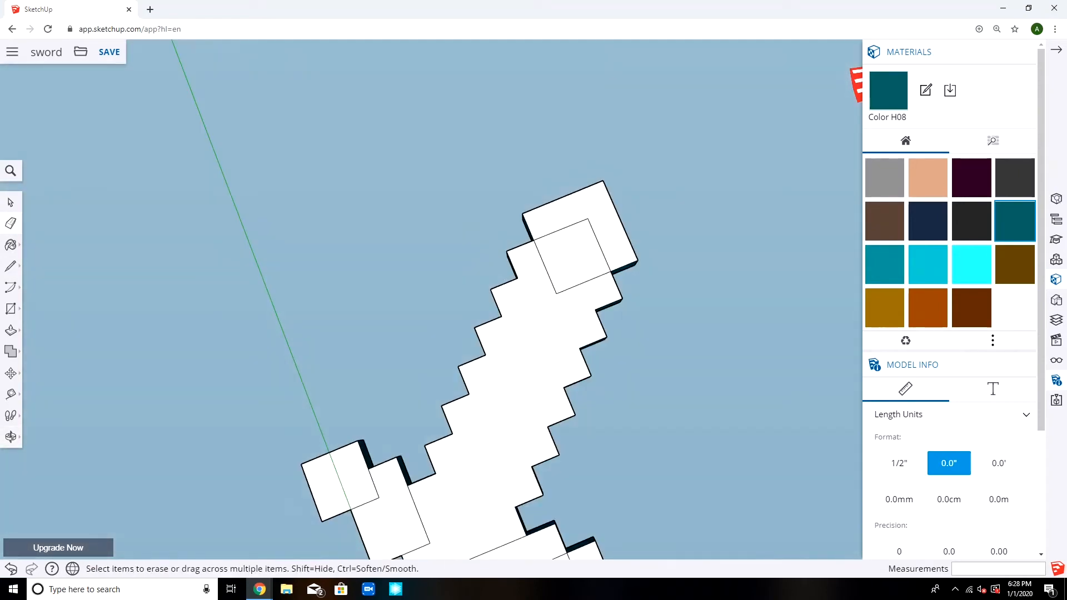
{"action": "left_click", "coordinate": [11, 394]}
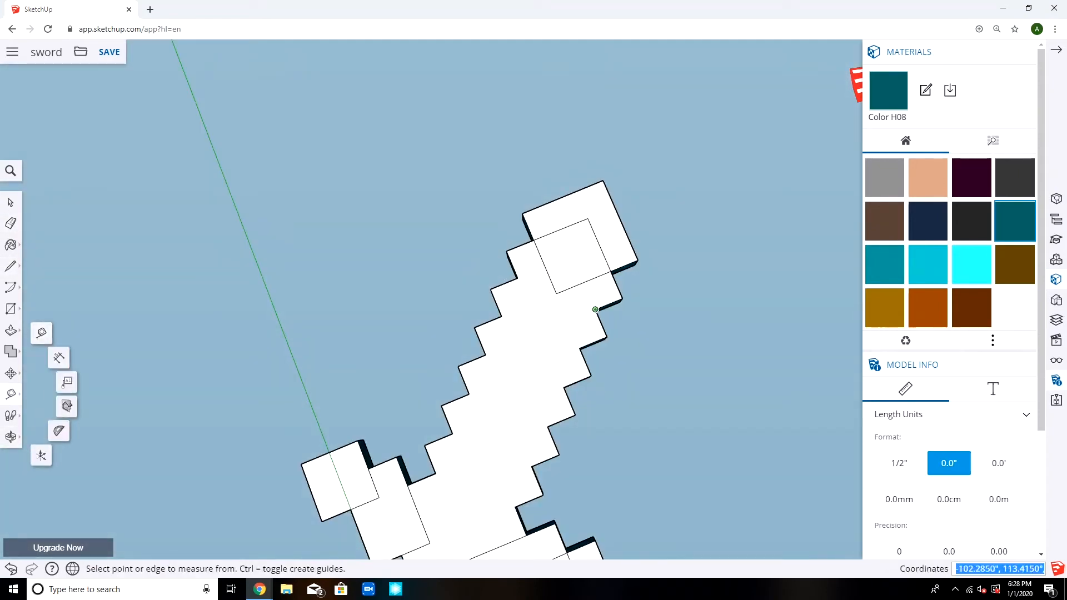
{"action": "left_click", "coordinate": [595, 309]}
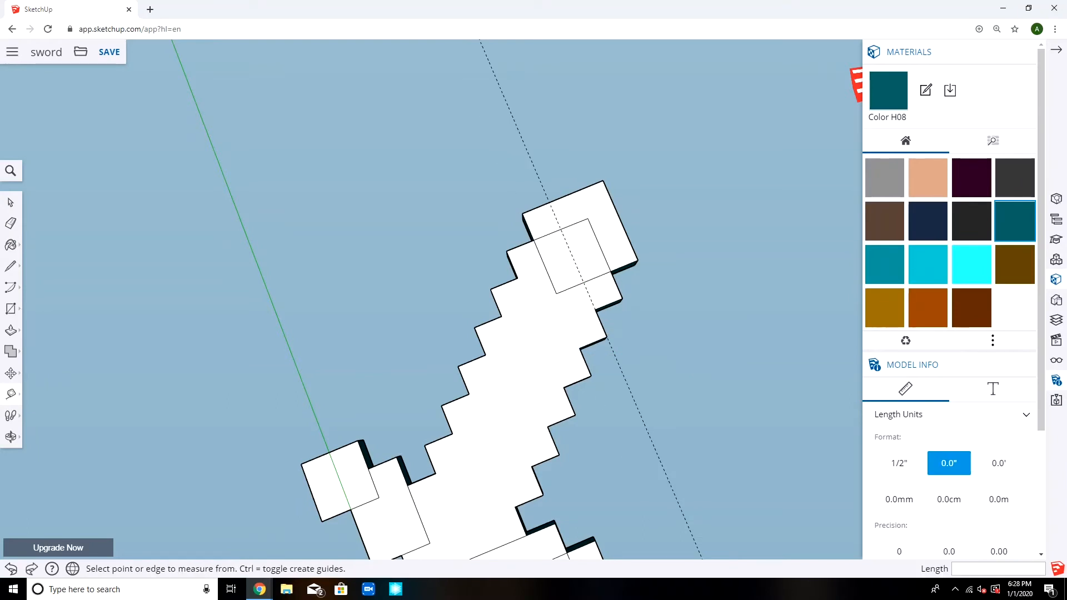
{"action": "key", "text": "ctrl+z"}
{"action": "left_click", "coordinate": [593, 342]}
{"action": "left_click", "coordinate": [574, 335]}
{"action": "scroll", "coordinate": [580, 337], "scroll_direction": "up", "scroll_amount": 3}
{"action": "left_click", "coordinate": [642, 248]}
{"action": "left_click", "coordinate": [596, 268]}
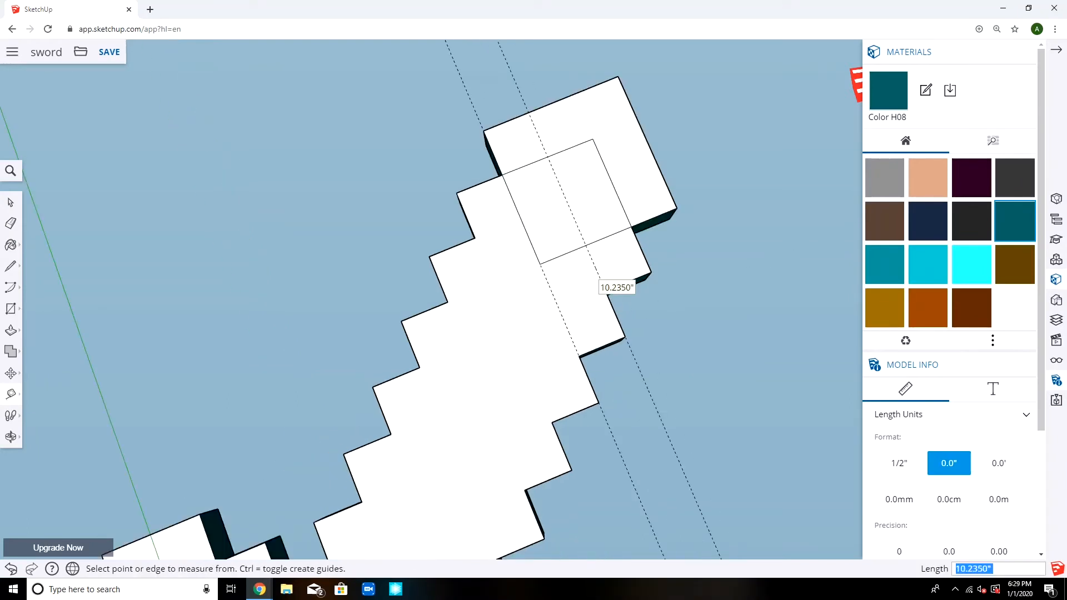
{"action": "left_click", "coordinate": [563, 254]}
{"action": "left_click", "coordinate": [596, 295]}
{"action": "middle_click_drag", "start_coordinate": [600, 292], "coordinate": [627, 282]}
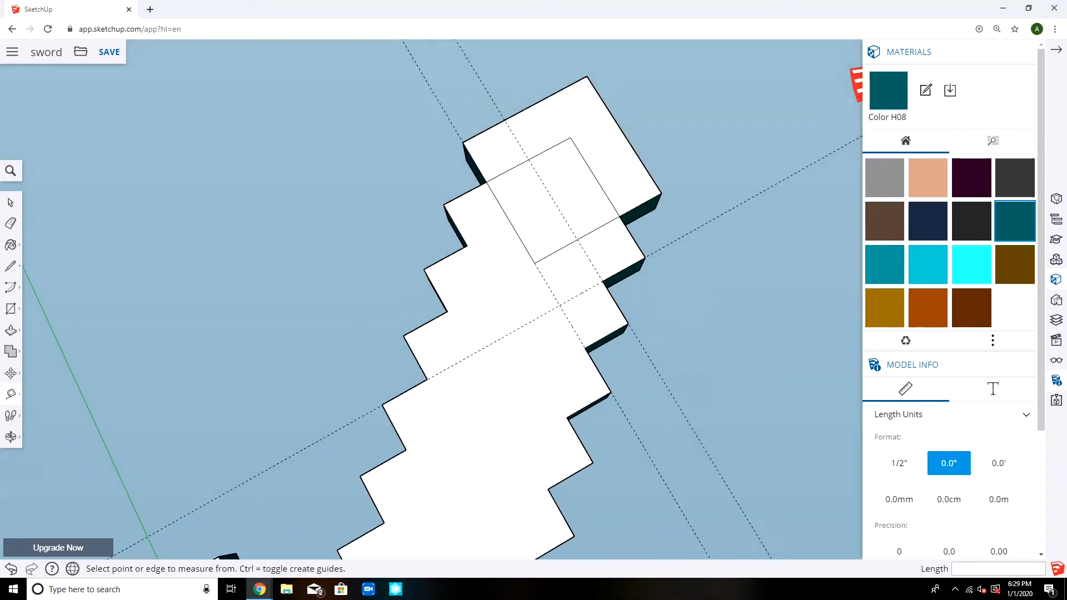
Draw edges along the guides to outline the pixel squares below the tip, and erase the guide lines.
{"action": "key", "text": "l"}
{"action": "left_click", "coordinate": [603, 281]}
{"action": "left_click", "coordinate": [577, 240]}
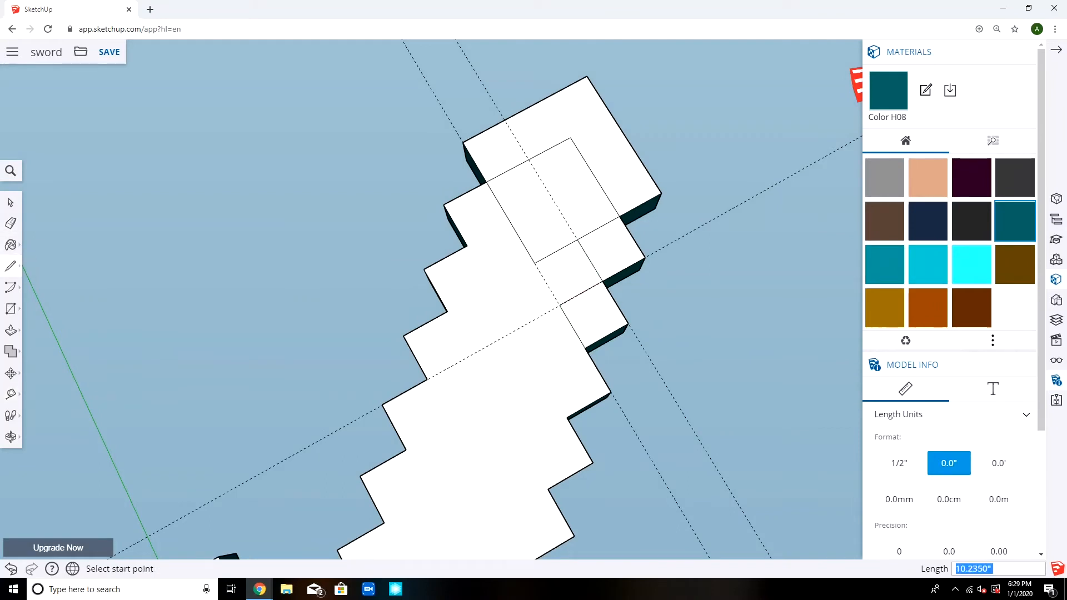
{"action": "key", "text": "e"}
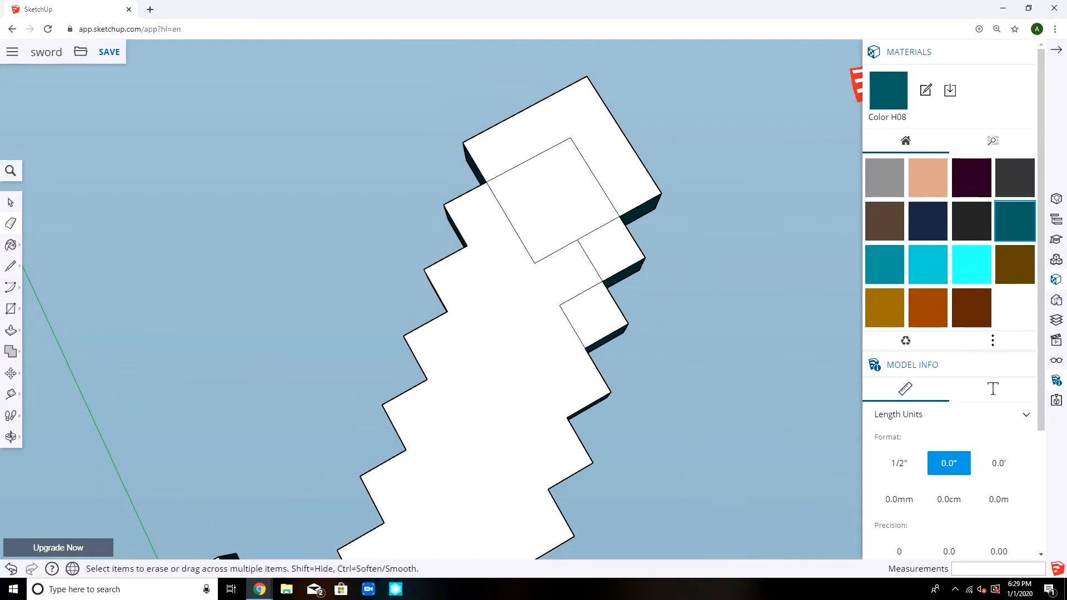
Place crossing guide lines along the next notches down the same side of the blade's underside.
{"action": "left_click", "coordinate": [11, 394]}
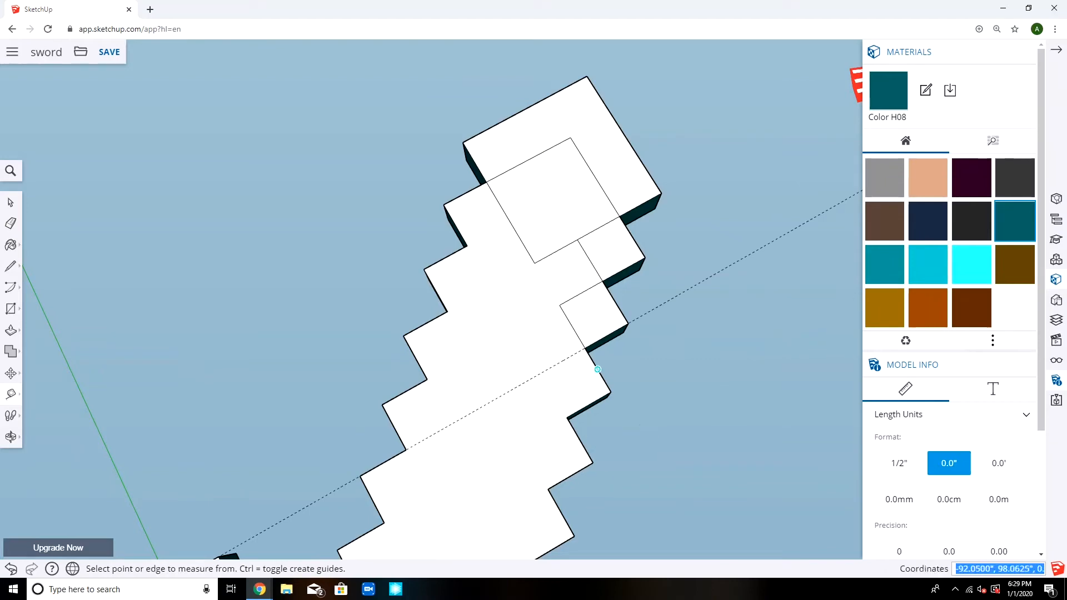
{"action": "left_click", "coordinate": [597, 369]}
{"action": "left_click", "coordinate": [567, 418]}
{"action": "left_click", "coordinate": [580, 440]}
{"action": "left_click", "coordinate": [548, 490]}
{"action": "left_click", "coordinate": [579, 411]}
{"action": "left_click", "coordinate": [566, 418]}
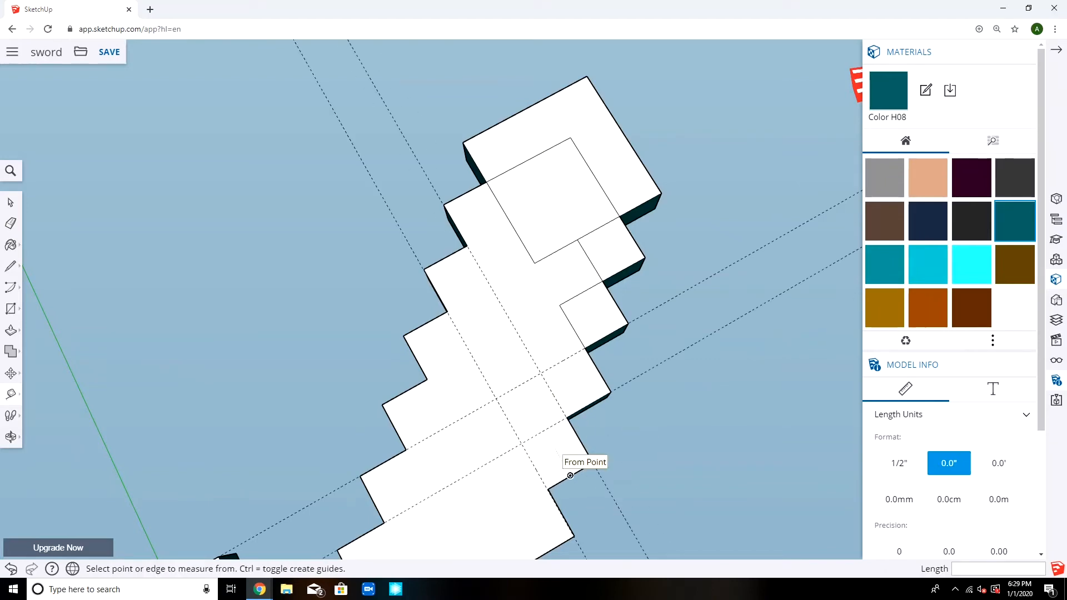
Place further guide lines along the remaining notches of that blade side down towards the guard.
{"action": "middle_click_drag", "start_coordinate": [550, 454], "coordinate": [599, 348], "text": "shift"}
{"action": "left_click", "coordinate": [601, 441]}
{"action": "left_click", "coordinate": [599, 384]}
{"action": "left_click", "coordinate": [600, 383]}
{"action": "left_click", "coordinate": [598, 383]}
{"action": "left_click", "coordinate": [611, 406]}
{"action": "left_click", "coordinate": [585, 467]}
{"action": "scroll", "coordinate": [586, 467], "scroll_direction": "down", "scroll_amount": 2}
{"action": "middle_click_drag", "start_coordinate": [585, 467], "coordinate": [603, 396], "text": "shift"}
{"action": "scroll", "coordinate": [602, 396], "scroll_direction": "up", "scroll_amount": 4}
{"action": "left_click", "coordinate": [601, 452]}
{"action": "left_click", "coordinate": [595, 378]}
Draw edges closing each pixel square along that side of the blade, and erase the guide lines.
{"action": "key", "text": "l"}
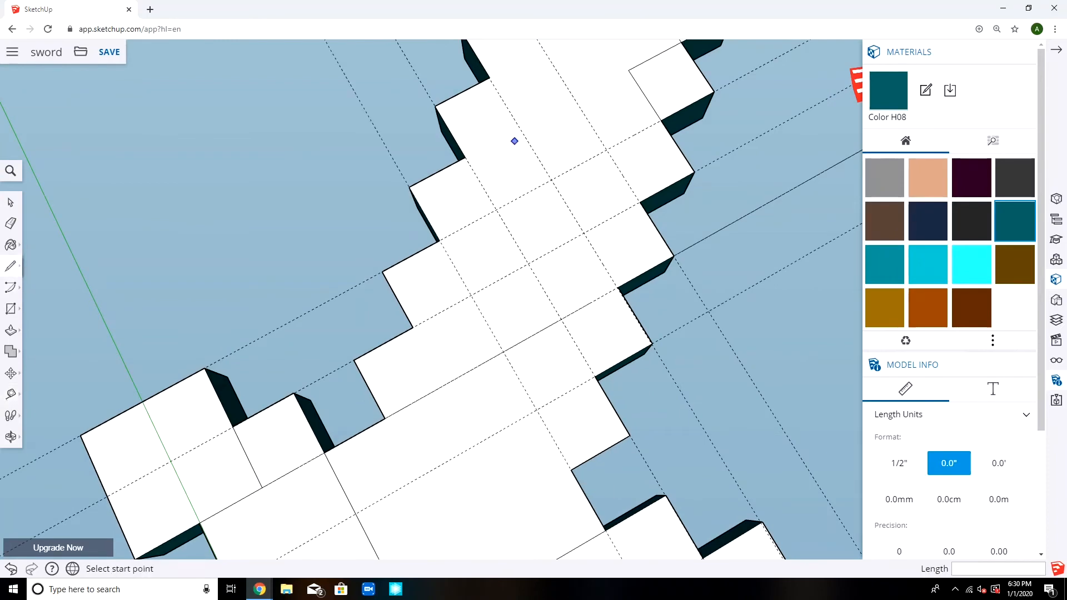
{"action": "left_click", "coordinate": [618, 288]}
{"action": "left_click", "coordinate": [584, 234]}
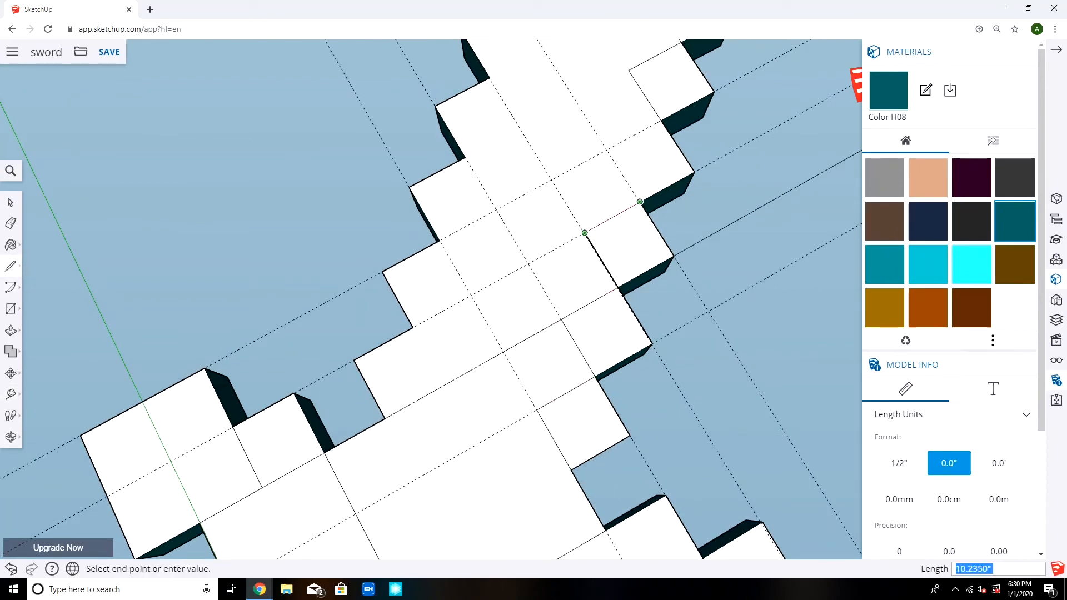
{"action": "left_click", "coordinate": [641, 203]}
{"action": "mouse_move", "coordinate": [641, 203]}
{"action": "middle_mouse_down", "text": "shift"}
{"action": "mouse_move", "coordinate": [635, 273]}
{"action": "mouse_move", "coordinate": [609, 321]}
{"action": "middle_mouse_up", "text": "shift"}
{"action": "left_click", "coordinate": [607, 321]}
{"action": "left_click", "coordinate": [573, 265]}
{"action": "left_click", "coordinate": [630, 240]}
{"action": "key", "text": "e"}
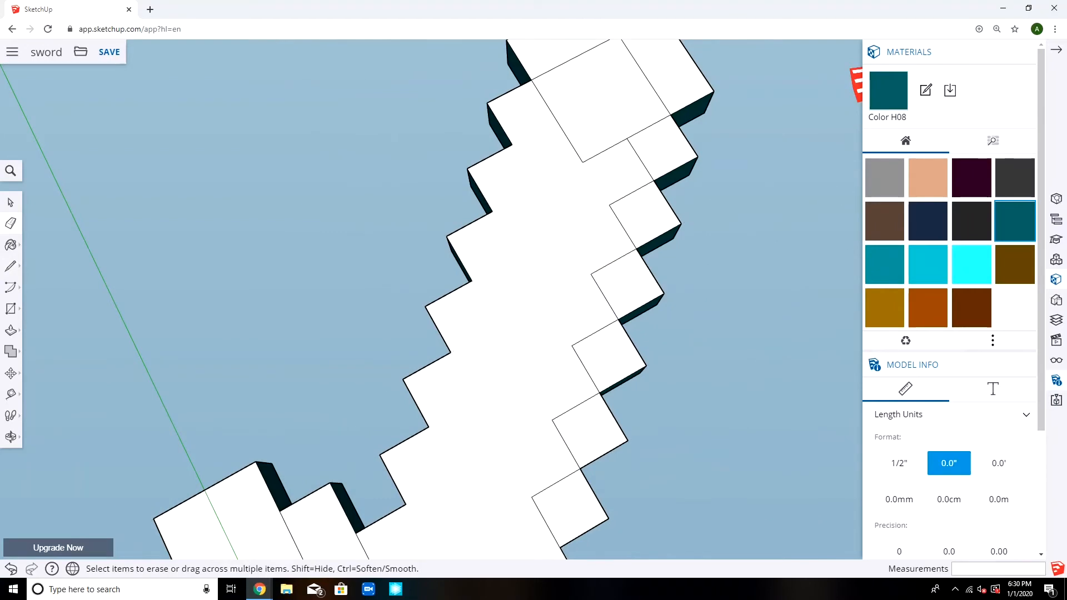
Paint the outlined edge squares and the blade tip border on the underside with Color H08.
{"action": "middle_click_drag", "start_coordinate": [578, 356], "coordinate": [500, 244]}
{"action": "key", "text": "b"}
{"action": "left_click", "coordinate": [462, 449]}
{"action": "left_click", "coordinate": [522, 399]}
{"action": "left_click", "coordinate": [579, 354]}
{"action": "left_click", "coordinate": [629, 313]}
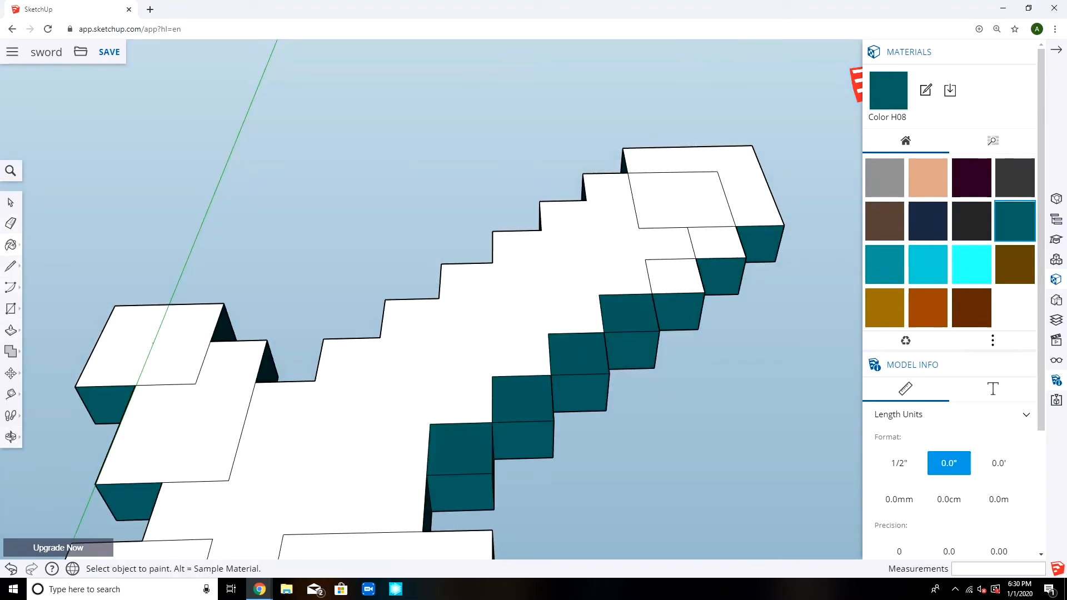
{"action": "left_click", "coordinate": [675, 276]}
{"action": "left_click", "coordinate": [748, 200]}
{"action": "left_click", "coordinate": [717, 242]}
Place parallel guide lines along one direction of the notch edges down the blade's unpainted side.
{"action": "middle_click_drag", "start_coordinate": [556, 278], "coordinate": [541, 326], "text": "shift"}
{"action": "left_click", "coordinate": [11, 394]}
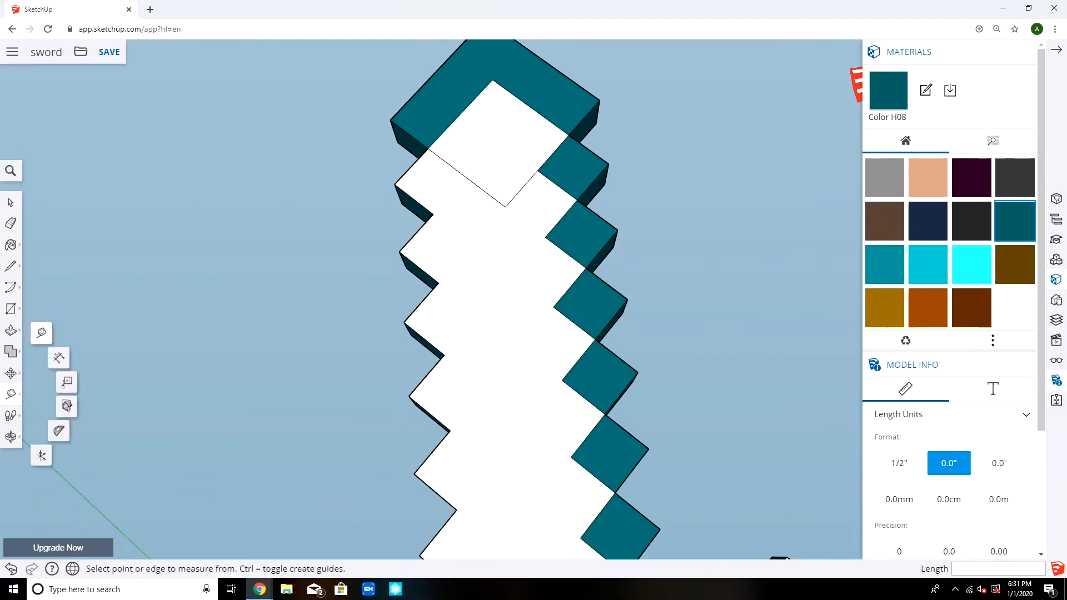
{"action": "double_click", "coordinate": [420, 230]}
{"action": "left_click", "coordinate": [429, 294]}
{"action": "left_click", "coordinate": [428, 294]}
{"action": "double_click", "coordinate": [429, 373]}
{"action": "double_click", "coordinate": [433, 452]}
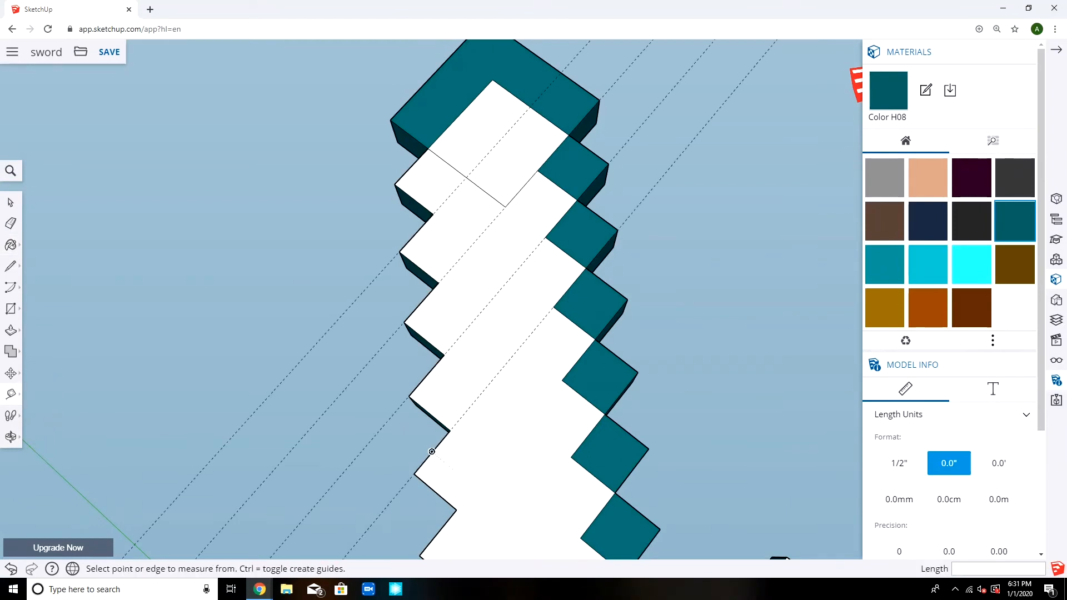
{"action": "middle_click_drag", "start_coordinate": [440, 526], "coordinate": [464, 453], "text": "shift"}
{"action": "double_click", "coordinate": [464, 456]}
{"action": "left_click", "coordinate": [469, 540]}
{"action": "left_click", "coordinate": [468, 541]}
Place perpendicular guide lines through the unpainted side's notches to cross the existing guides.
{"action": "middle_click_drag", "start_coordinate": [473, 234], "coordinate": [472, 267], "text": "shift"}
{"action": "double_click", "coordinate": [447, 237]}
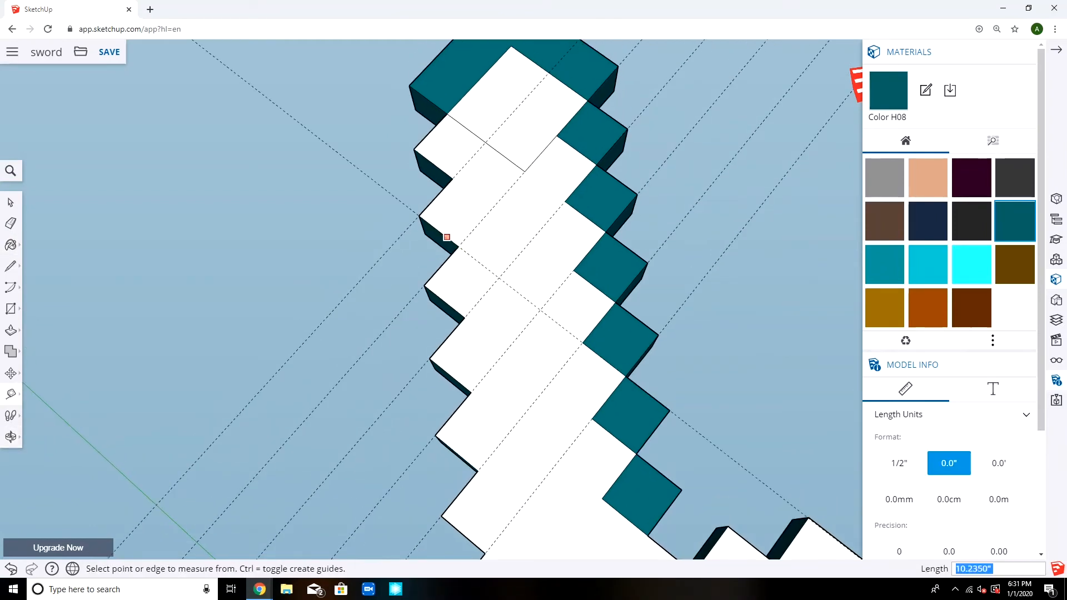
{"action": "double_click", "coordinate": [455, 380]}
{"action": "double_click", "coordinate": [463, 534]}
{"action": "scroll", "coordinate": [463, 534], "scroll_direction": "down", "scroll_amount": 2}
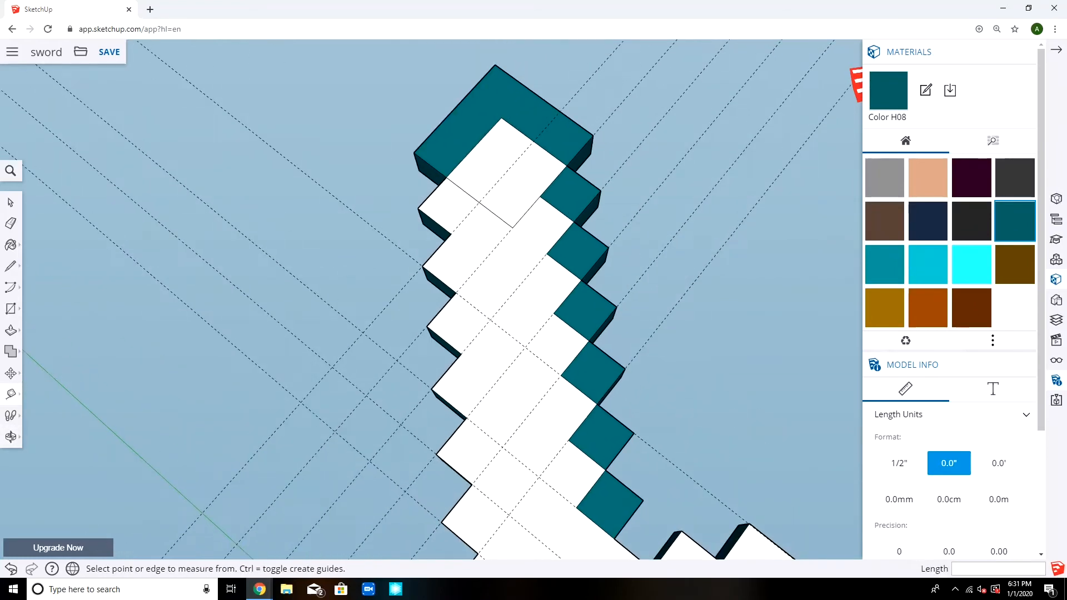
{"action": "double_click", "coordinate": [437, 224]}
Draw edges along the crossing guides to close the pixel squares down the blade's unpainted side.
{"action": "key", "text": "l"}
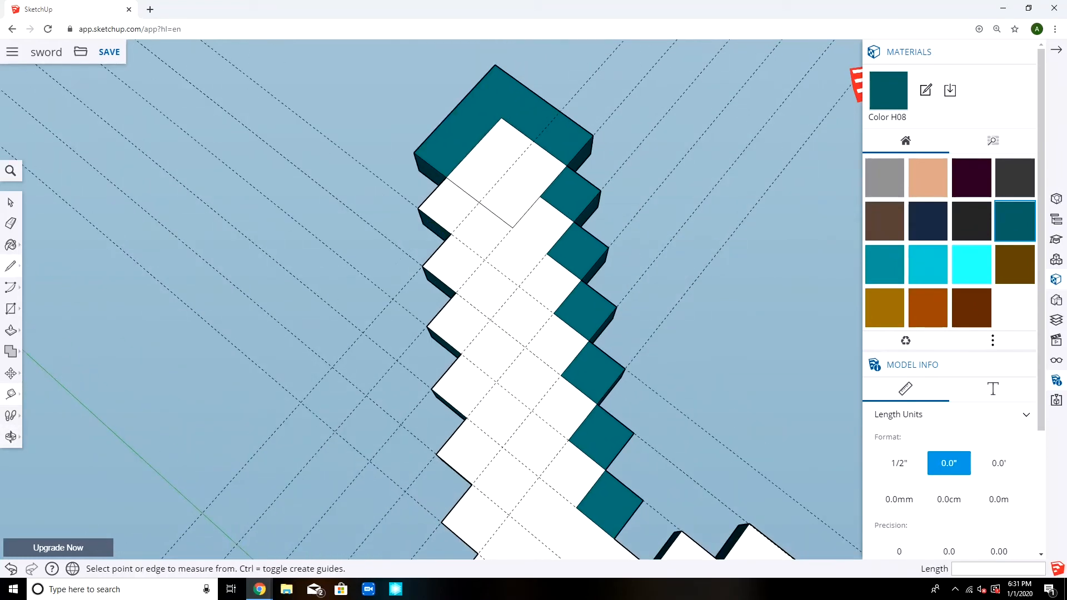
{"action": "left_click", "coordinate": [479, 203]}
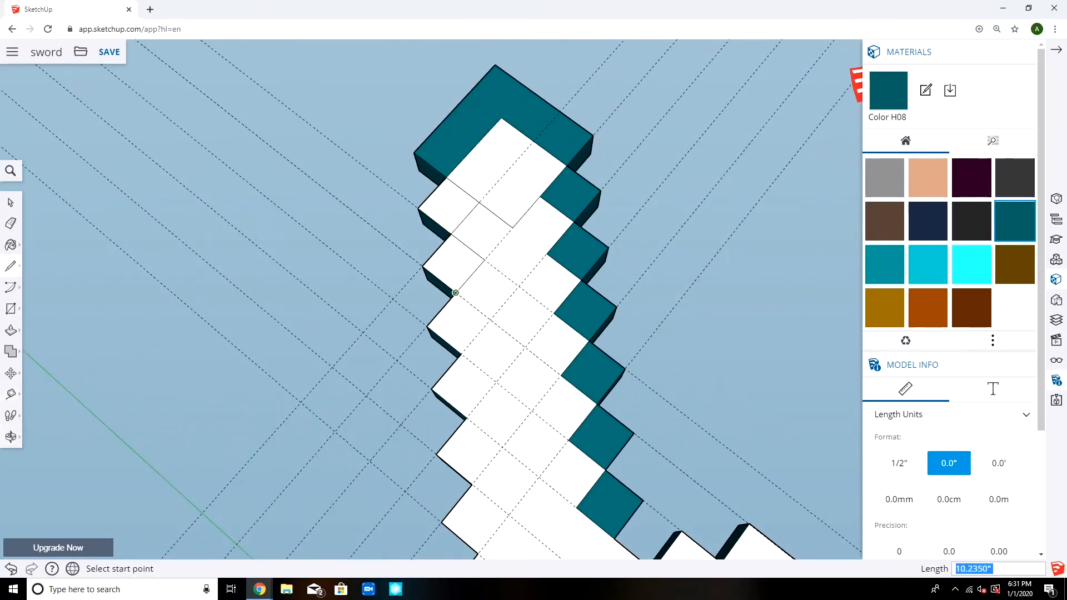
{"action": "left_click", "coordinate": [472, 485]}
{"action": "middle_click_drag", "start_coordinate": [472, 485], "coordinate": [439, 297], "text": "shift"}
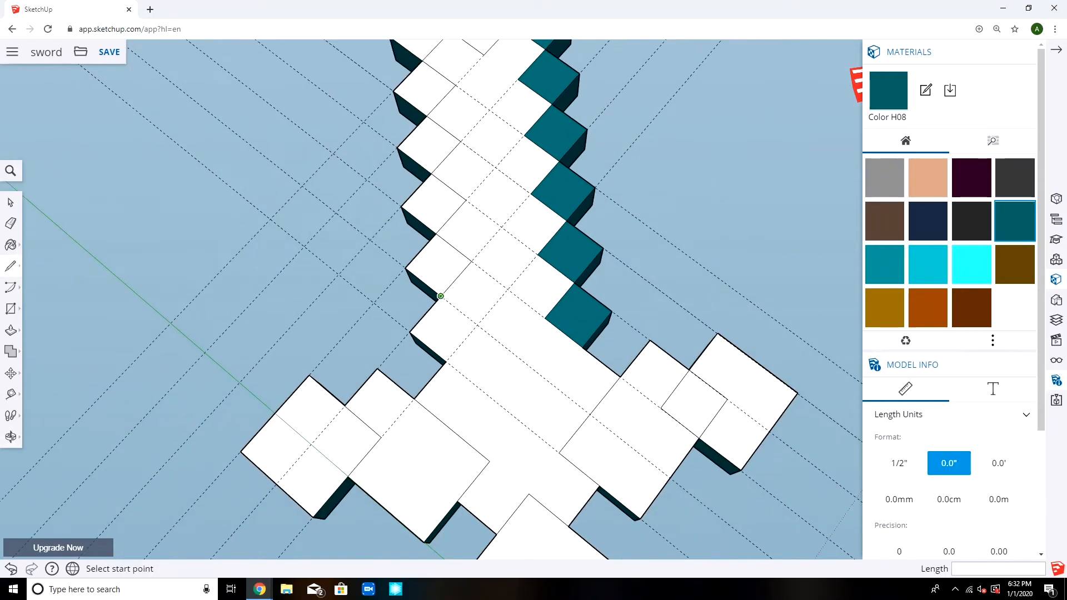
{"action": "left_click", "coordinate": [439, 296]}
{"action": "left_click", "coordinate": [476, 328]}
{"action": "left_click", "coordinate": [445, 364]}
{"action": "scroll", "coordinate": [445, 364], "scroll_direction": "down", "scroll_amount": 1}
{"action": "mouse_move", "coordinate": [445, 364]}
{"action": "middle_mouse_down", "text": "shift"}
{"action": "mouse_move", "coordinate": [458, 446]}
{"action": "mouse_move", "coordinate": [476, 379]}
{"action": "mouse_move", "coordinate": [453, 370]}
{"action": "middle_mouse_up", "text": "shift"}
Paint the newly outlined edge squares down to the guard with Color H08 and save the model.
{"action": "left_click", "coordinate": [10, 245]}
{"action": "left_click", "coordinate": [433, 138]}
{"action": "left_click", "coordinate": [438, 189]}
{"action": "left_click", "coordinate": [441, 243]}
{"action": "left_click", "coordinate": [446, 298]}
{"action": "left_click", "coordinate": [451, 356]}
{"action": "left_click", "coordinate": [456, 416]}
{"action": "scroll", "coordinate": [473, 373], "scroll_direction": "down", "scroll_amount": 2}
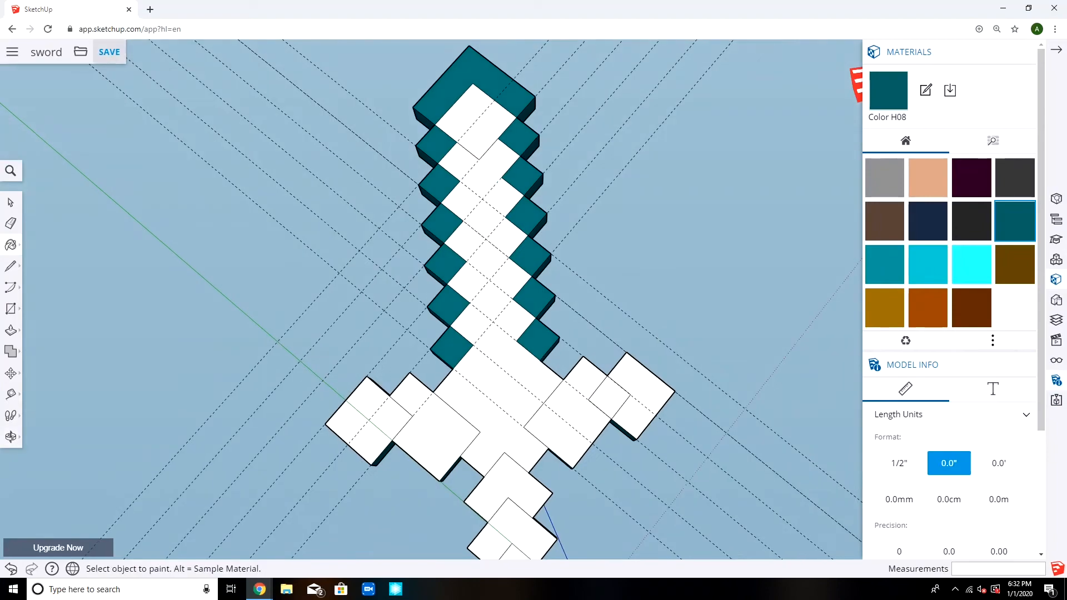
{"action": "left_click", "coordinate": [108, 51]}
Erase the guide lines crossing the blade's underside.
{"action": "middle_click_drag", "start_coordinate": [422, 267], "coordinate": [403, 269]}
{"action": "mouse_move", "coordinate": [445, 222]}
{"action": "middle_mouse_down"}
{"action": "mouse_move", "coordinate": [534, 422]}
{"action": "mouse_move", "coordinate": [422, 267]}
{"action": "mouse_move", "coordinate": [422, 356]}
{"action": "middle_mouse_up"}
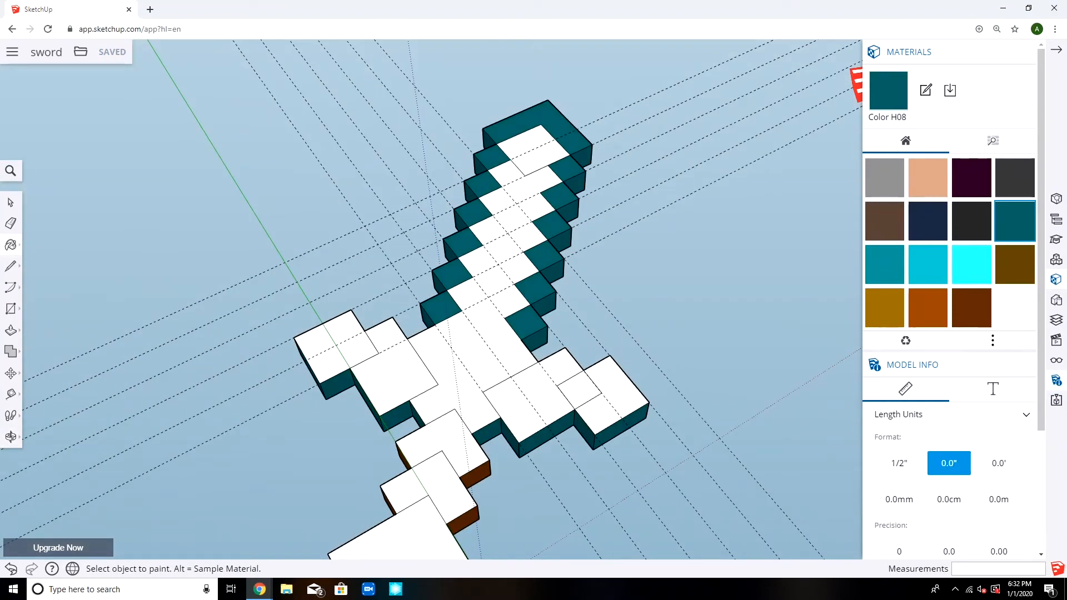
{"action": "middle_click_drag", "start_coordinate": [439, 222], "coordinate": [403, 442]}
{"action": "key", "text": "e"}
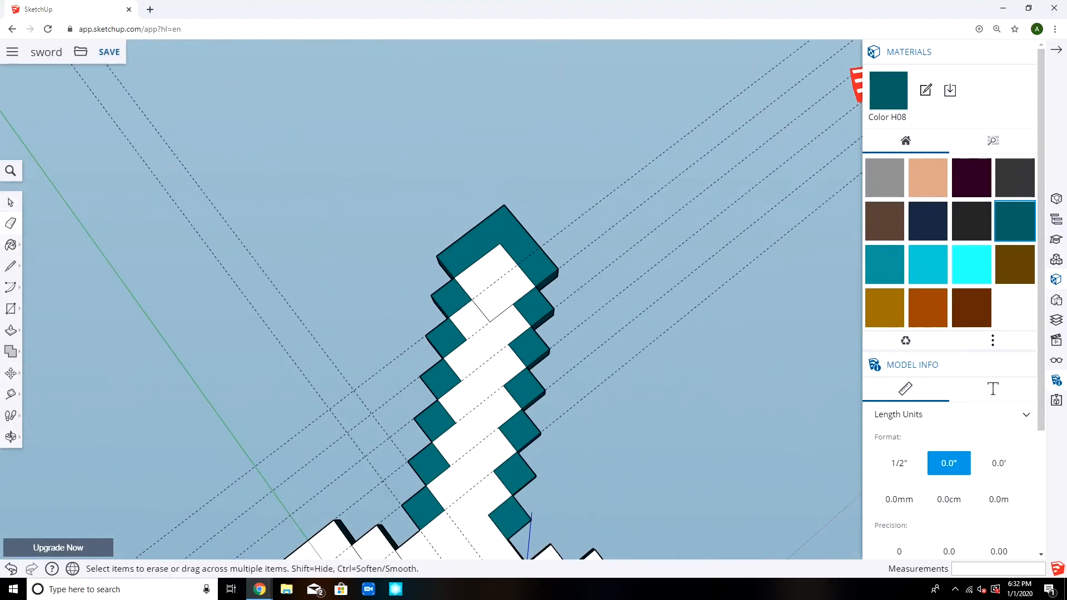
{"action": "left_click", "coordinate": [589, 210]}
{"action": "left_click", "coordinate": [605, 232]}
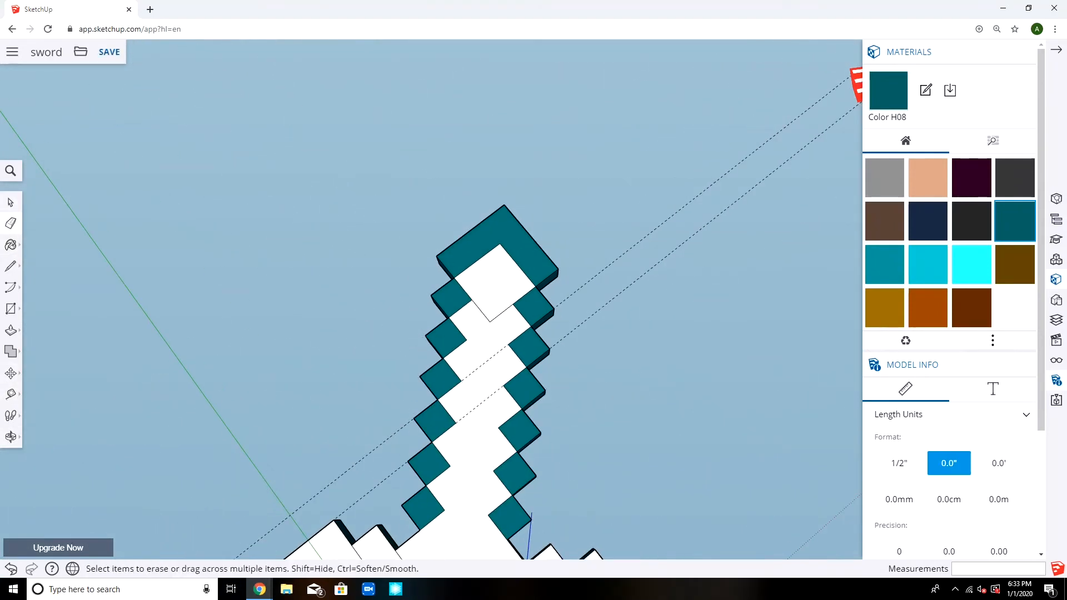
Place guide lines along the inner edges of the dark teal squares across the upper blade.
{"action": "left_click", "coordinate": [11, 394]}
{"action": "left_click", "coordinate": [521, 297]}
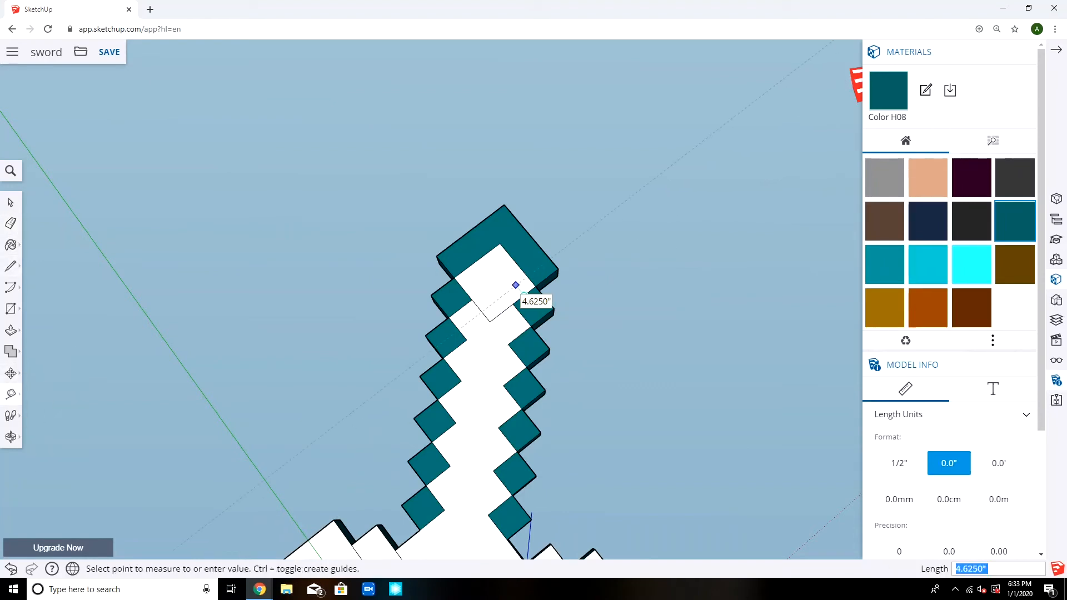
{"action": "type", "text": "0.25"}
{"action": "key", "text": "Return"}
{"action": "left_click", "coordinate": [454, 349]}
{"action": "left_click", "coordinate": [454, 349]}
{"action": "double_click", "coordinate": [519, 336]}
{"action": "double_click", "coordinate": [518, 357]}
{"action": "double_click", "coordinate": [513, 398]}
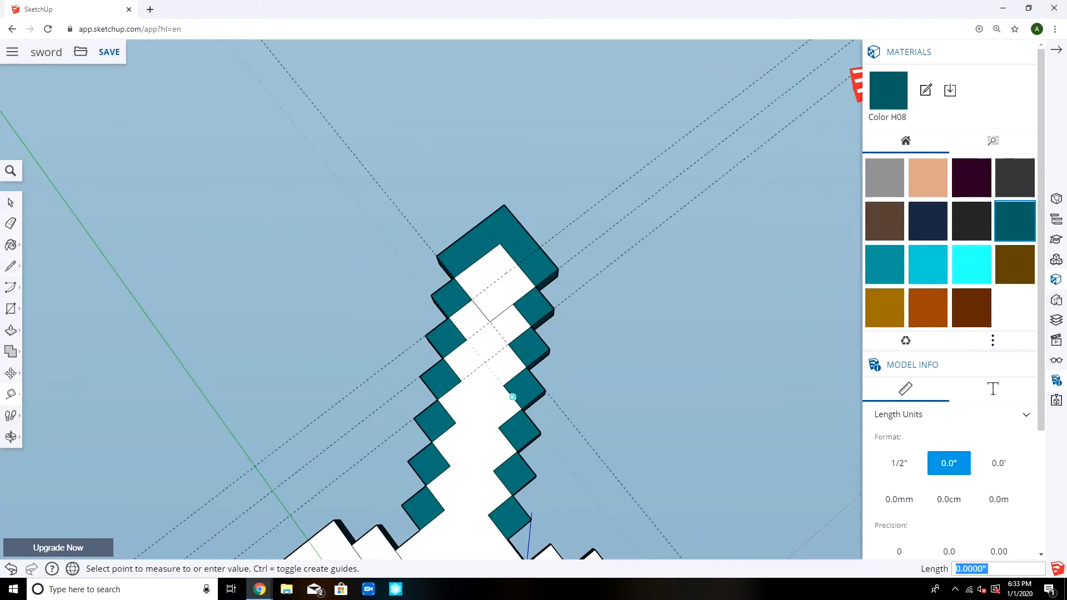
Place guide lines through the inner edges of the remaining dark teal squares down to the blade's base.
{"action": "double_click", "coordinate": [446, 411]}
{"action": "double_click", "coordinate": [440, 454]}
{"action": "double_click", "coordinate": [434, 497]}
{"action": "left_click", "coordinate": [521, 374]}
{"action": "left_click", "coordinate": [452, 369]}
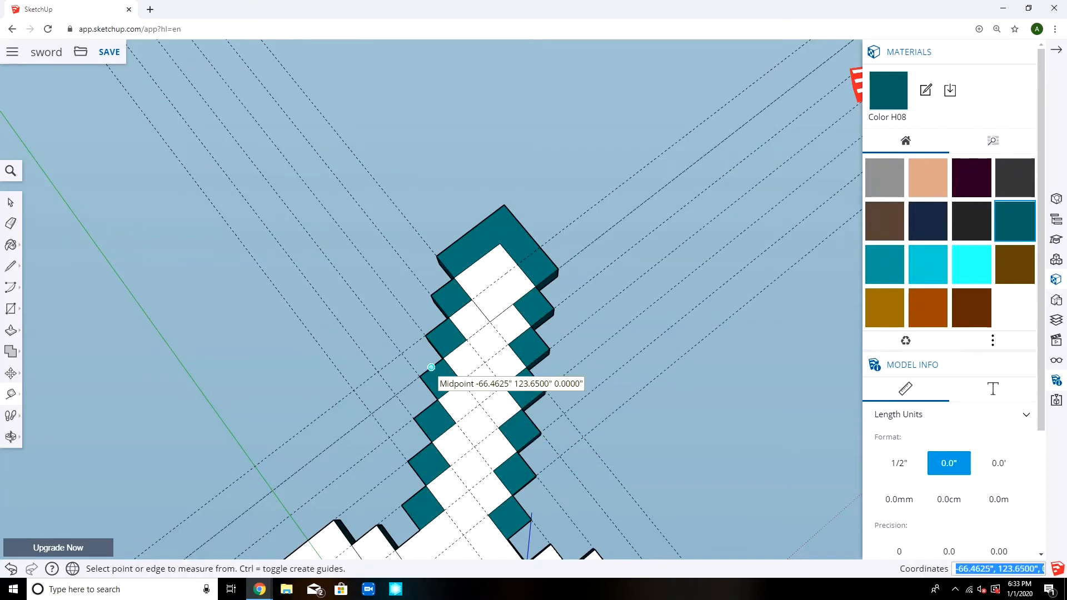
{"action": "double_click", "coordinate": [432, 368]}
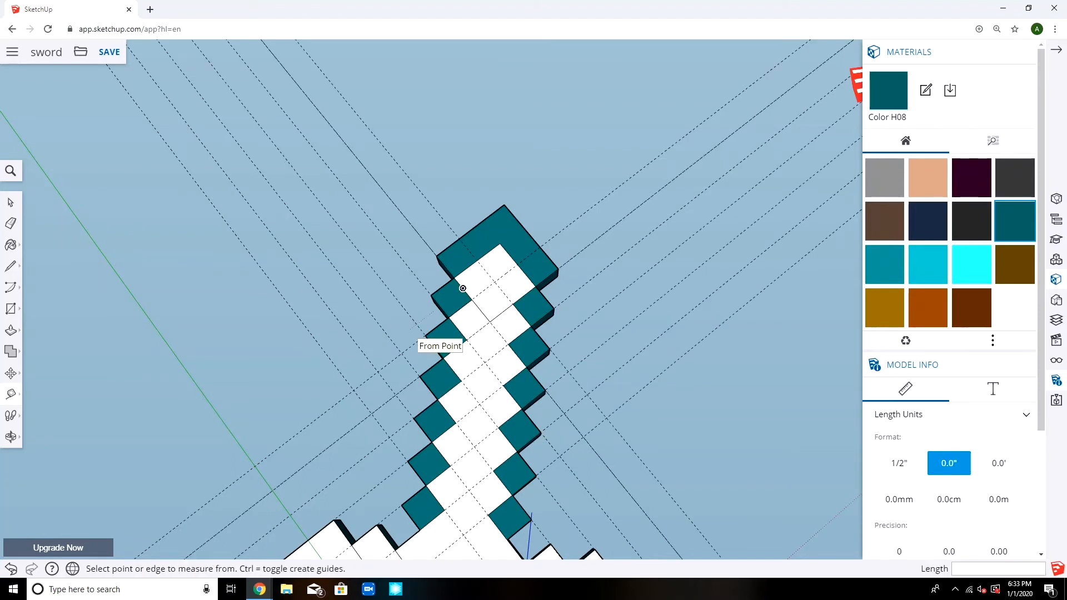
Draw edges along the guides across the white blade center to divide it into pixel squares.
{"action": "left_click", "coordinate": [507, 344]}
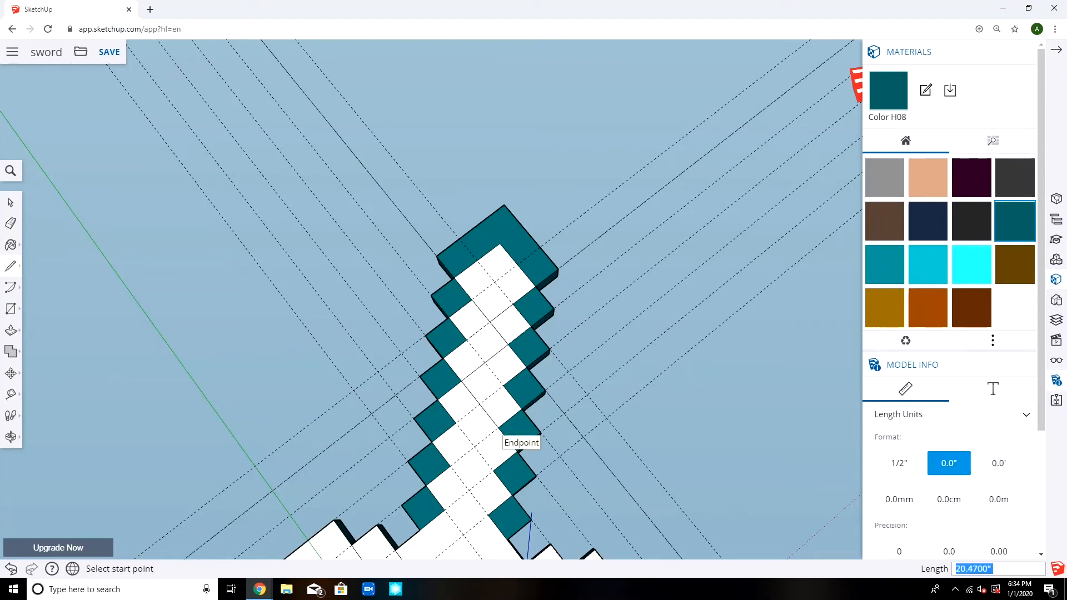
{"action": "left_click", "coordinate": [498, 428]}
{"action": "left_click", "coordinate": [451, 466]}
{"action": "left_click", "coordinate": [451, 466]}
{"action": "left_click", "coordinate": [489, 515]}
{"action": "middle_click_drag", "start_coordinate": [489, 515], "coordinate": [525, 442], "text": "shift"}
{"action": "left_click", "coordinate": [481, 437]}
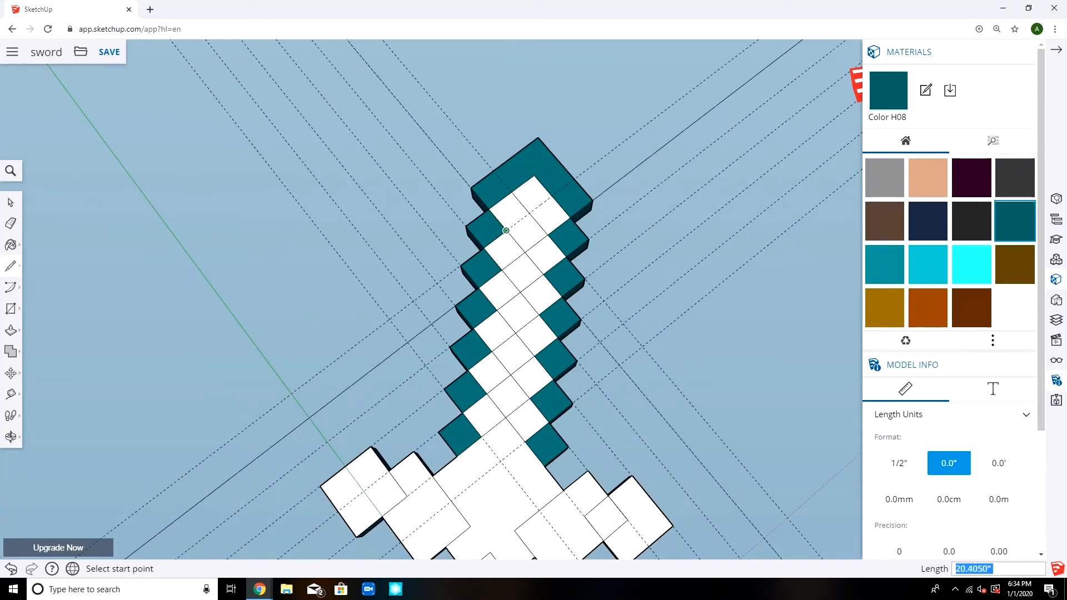
Sample Color H04 and paint the white squares next to the dark teal ones on both sides of the blade.
{"action": "key", "text": "b"}
{"action": "mouse_move", "coordinate": [516, 184]}
{"action": "middle_mouse_down"}
{"action": "mouse_move", "coordinate": [500, 472]}
{"action": "mouse_move", "coordinate": [473, 183]}
{"action": "middle_mouse_up"}
{"action": "left_click", "coordinate": [488, 393], "text": "alt"}
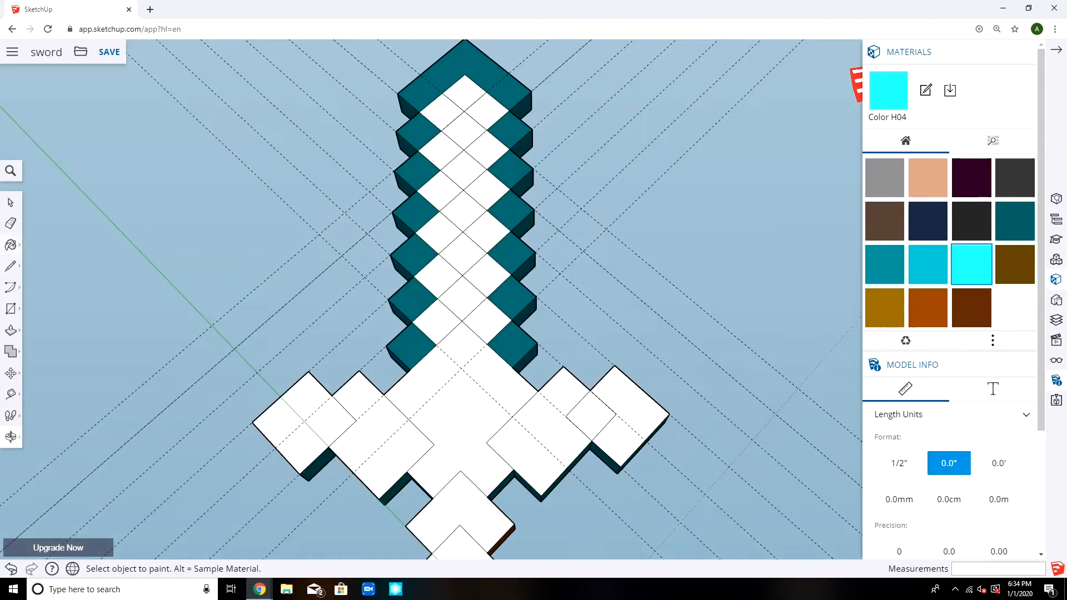
{"action": "left_click", "coordinate": [487, 150]}
{"action": "left_click", "coordinate": [486, 190]}
{"action": "left_click", "coordinate": [487, 233]}
{"action": "left_click", "coordinate": [486, 275]}
{"action": "left_click", "coordinate": [487, 321]}
{"action": "left_click", "coordinate": [442, 151]}
{"action": "left_click", "coordinate": [440, 191]}
{"action": "left_click", "coordinate": [439, 232]}
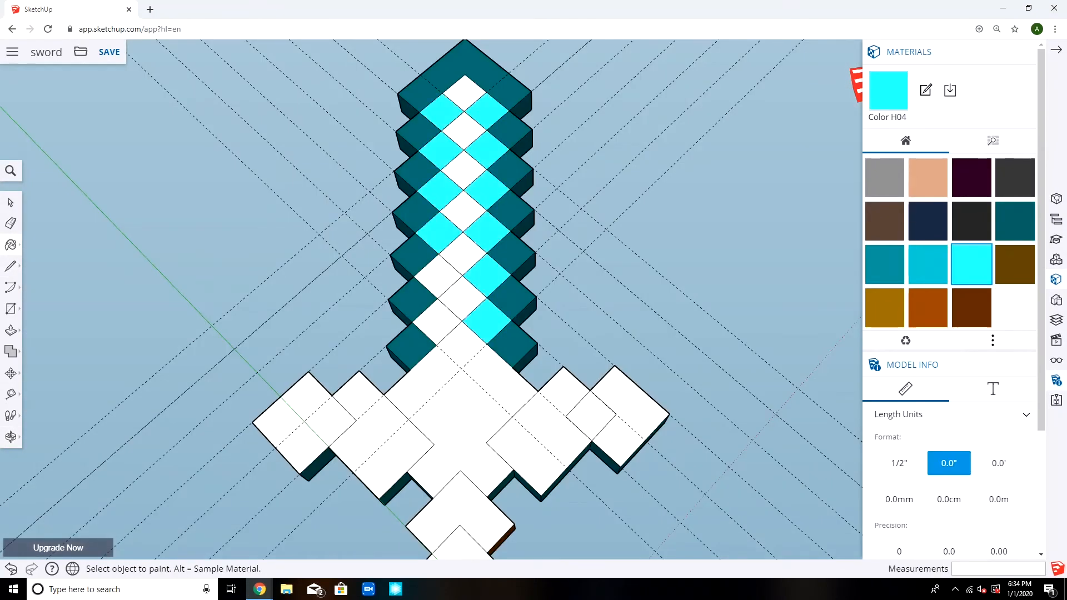
Sample Color H07 and paint the squares down the middle of the blade, undoing the last fill.
{"action": "left_click", "coordinate": [456, 261], "text": "alt"}
{"action": "middle_click_drag", "start_coordinate": [456, 262], "coordinate": [481, 500]}
{"action": "left_click", "coordinate": [500, 160]}
{"action": "left_click", "coordinate": [494, 192]}
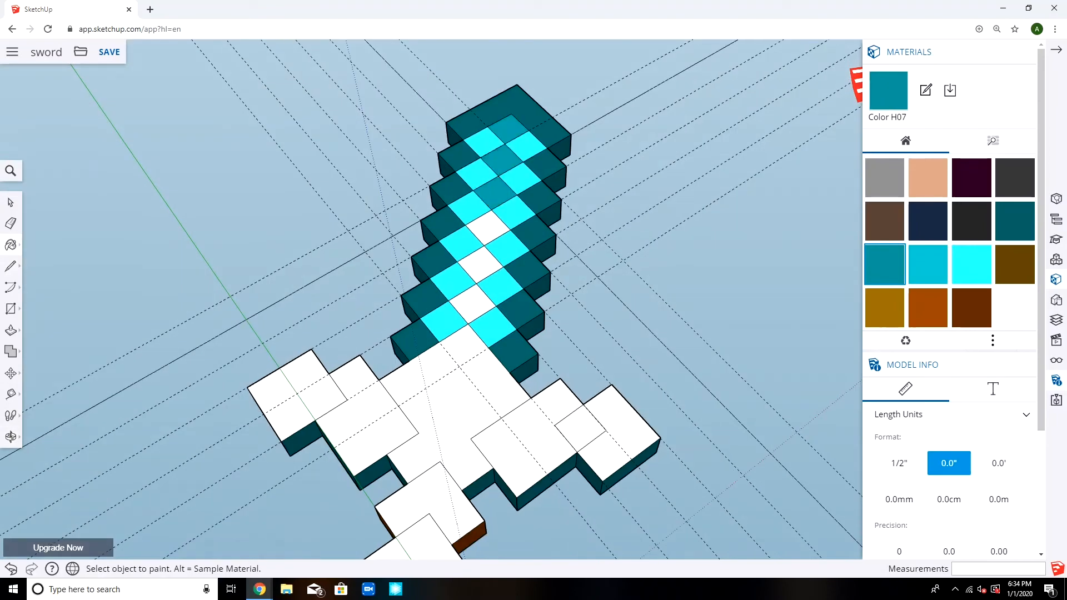
{"action": "left_click", "coordinate": [486, 228]}
{"action": "key", "text": "ctrl+z"}
Outline the last middle square at the blade's base with edges and paint it Color H07.
{"action": "key", "text": "l"}
{"action": "key", "text": "b"}
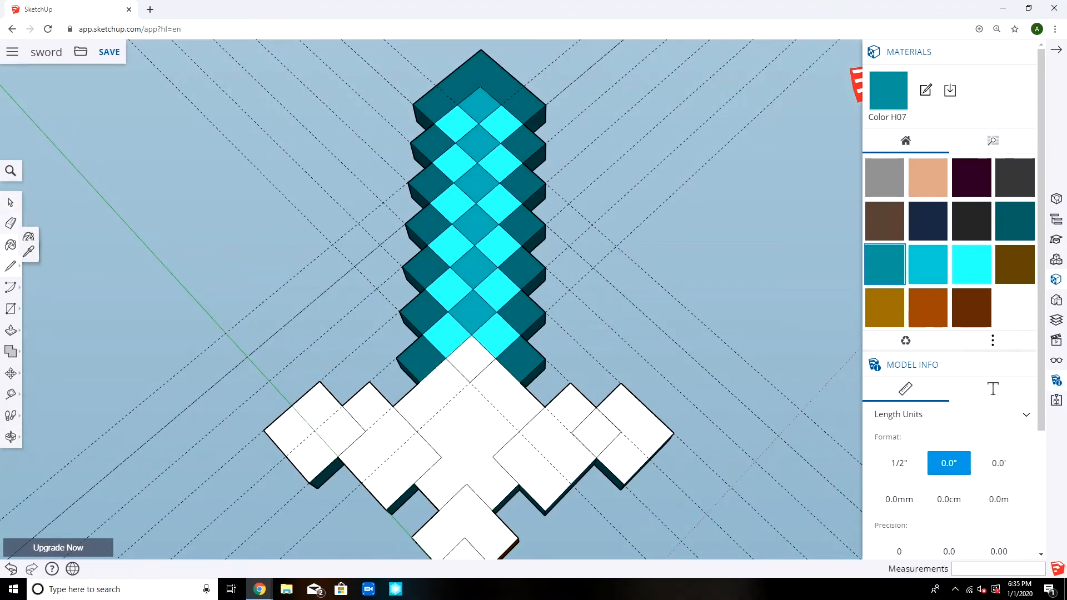
{"action": "left_click", "coordinate": [470, 360]}
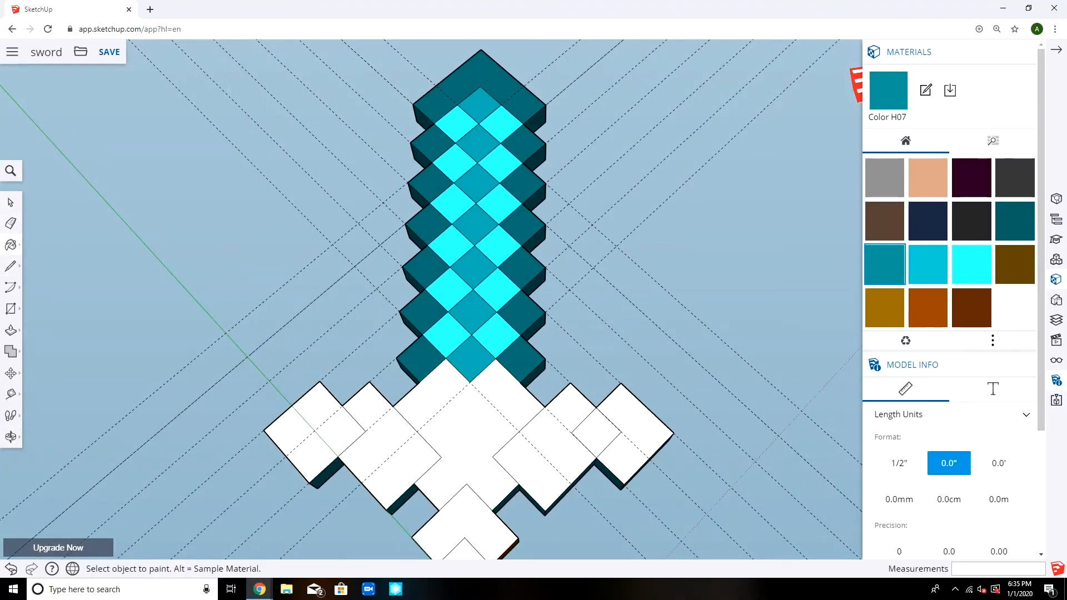
Erase the old guides across the blade, and place new guides on the guard's left arm to outline its inner square with edges.
{"action": "key", "text": "e"}
{"action": "left_click_drag", "start_coordinate": [225, 323], "coordinate": [277, 389]}
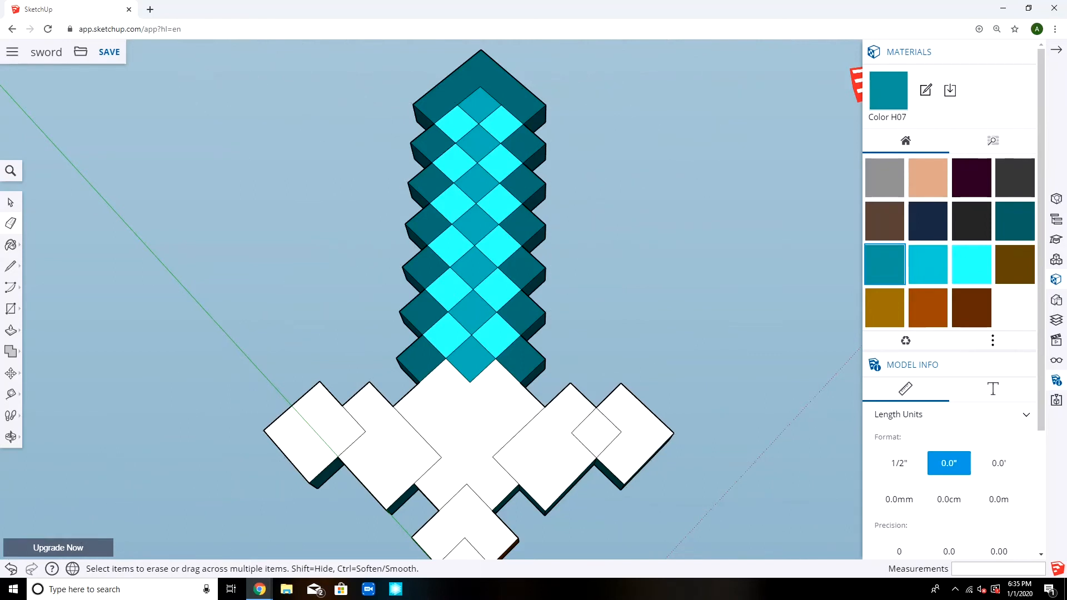
{"action": "key", "text": "t"}
{"action": "double_click", "coordinate": [356, 394]}
{"action": "double_click", "coordinate": [360, 483]}
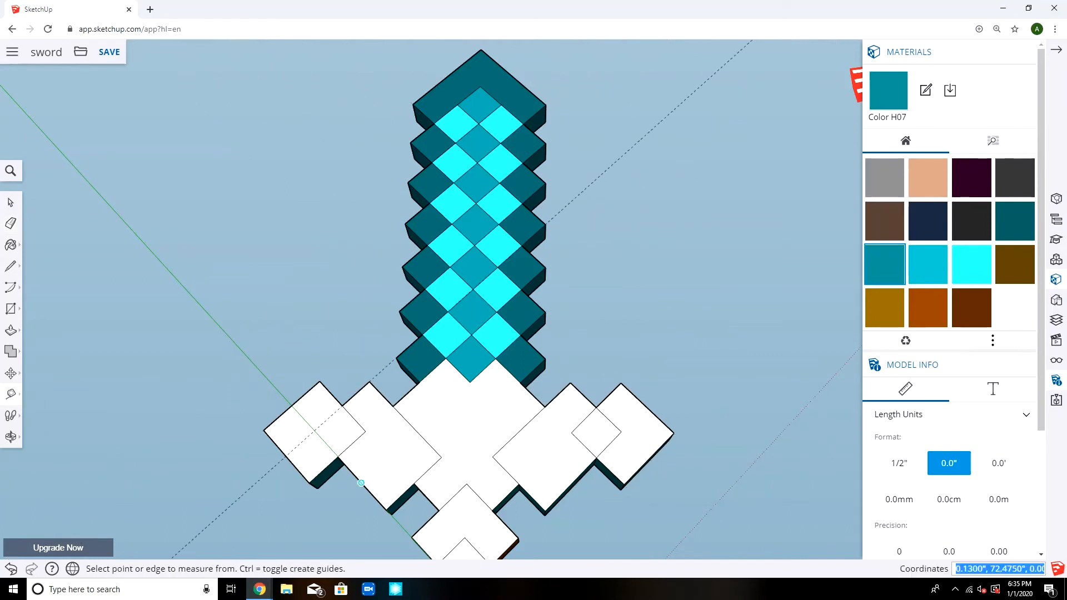
{"action": "key", "text": "l"}
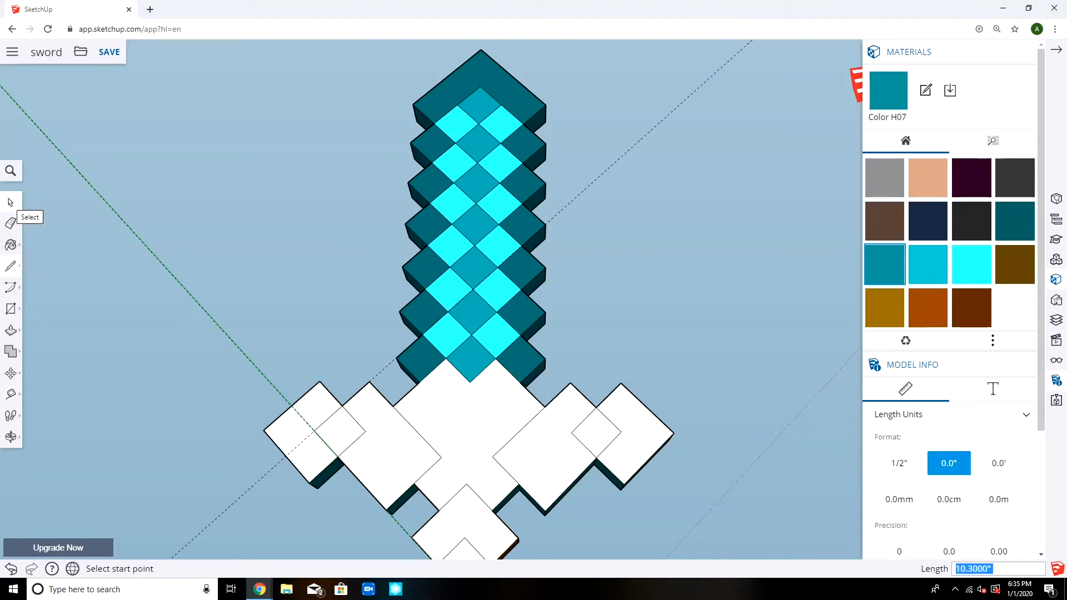
Paint the guard's left end block Color H08 and the small square next to it Color H07, sampling both colors from the model.
{"action": "key", "text": "b"}
{"action": "left_click", "coordinate": [327, 473], "text": "alt"}
{"action": "left_click", "coordinate": [310, 447]}
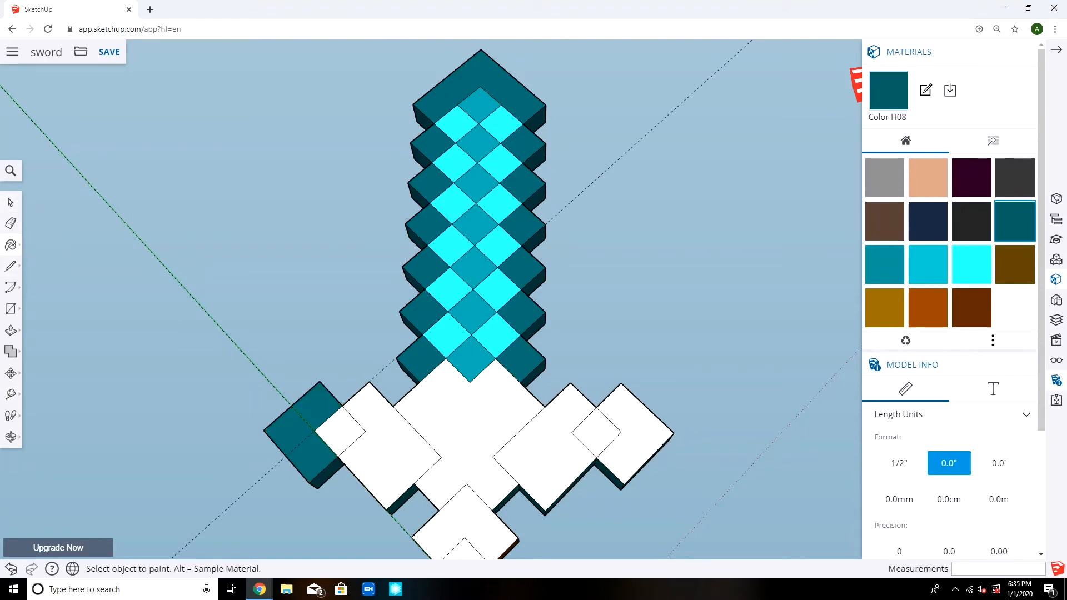
{"action": "mouse_move", "coordinate": [383, 422]}
{"action": "middle_mouse_down"}
{"action": "mouse_move", "coordinate": [444, 345]}
{"action": "mouse_move", "coordinate": [478, 233]}
{"action": "mouse_move", "coordinate": [383, 423]}
{"action": "middle_mouse_up"}
{"action": "left_click", "coordinate": [417, 351], "text": "alt"}
{"action": "left_click", "coordinate": [375, 404]}
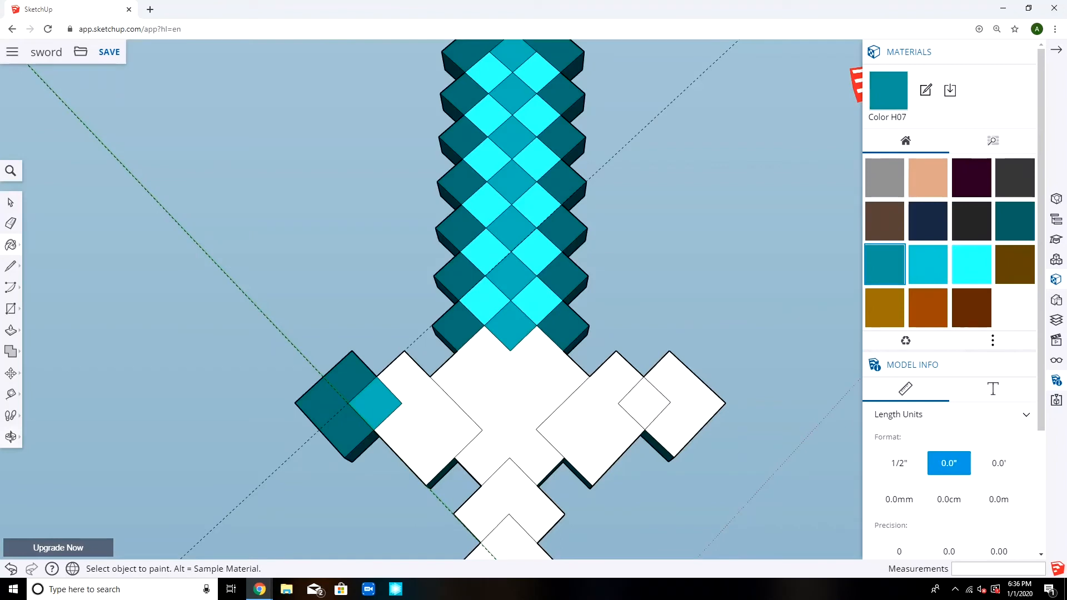
Divide the next block of the guard's left arm along a new guide and paint its upper square Color H08.
{"action": "key", "text": "t"}
{"action": "double_click", "coordinate": [430, 376]}
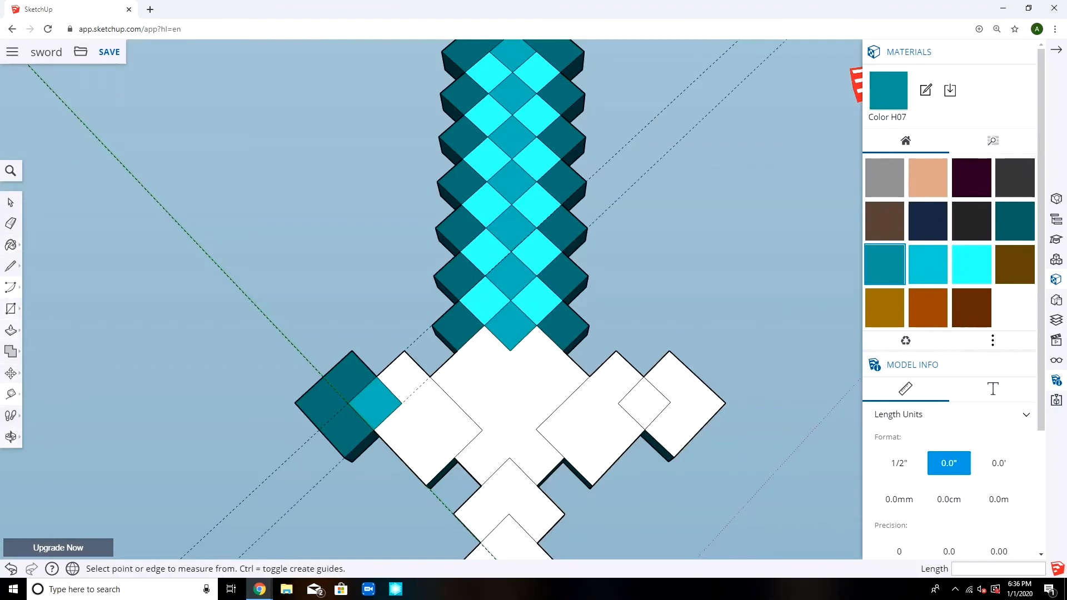
{"action": "key", "text": "l"}
{"action": "key", "text": "b"}
{"action": "left_click", "coordinate": [364, 377], "text": "alt"}
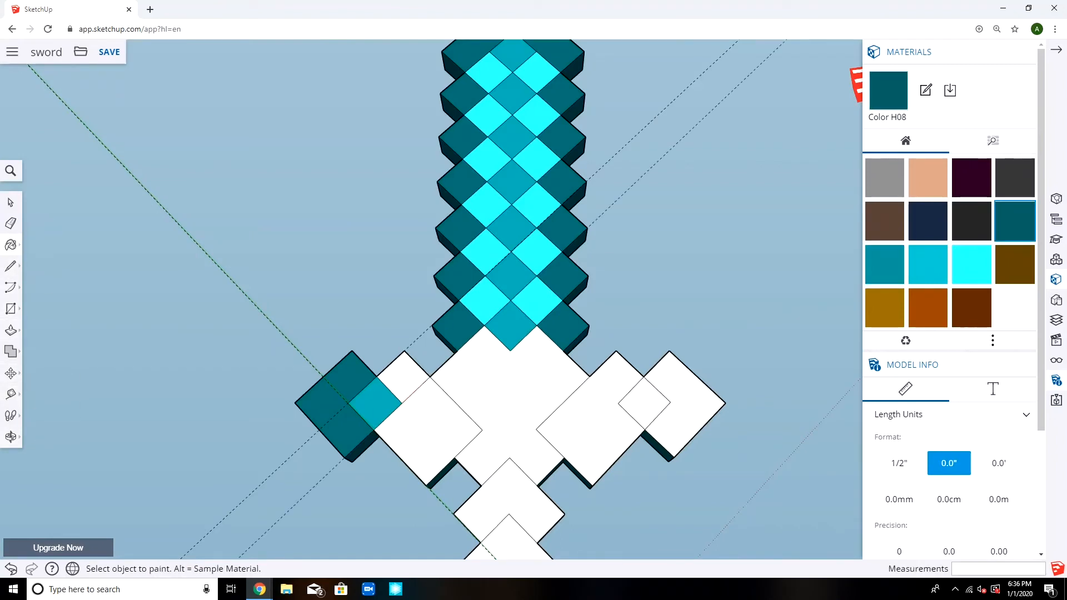
{"action": "left_click", "coordinate": [403, 378]}
{"action": "key", "text": "t"}
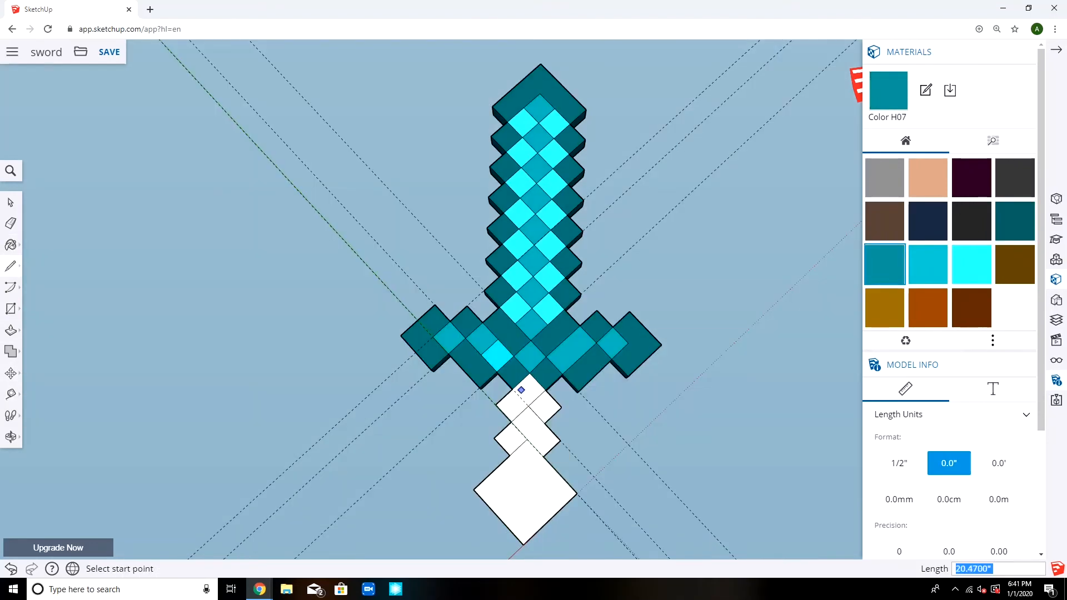
Divide the white handle into pixel squares with edges and paint its four side squares Color C08.
{"action": "scroll", "coordinate": [500, 406], "scroll_direction": "down", "scroll_amount": 1}
{"action": "middle_click_drag", "start_coordinate": [503, 395], "coordinate": [547, 300]}
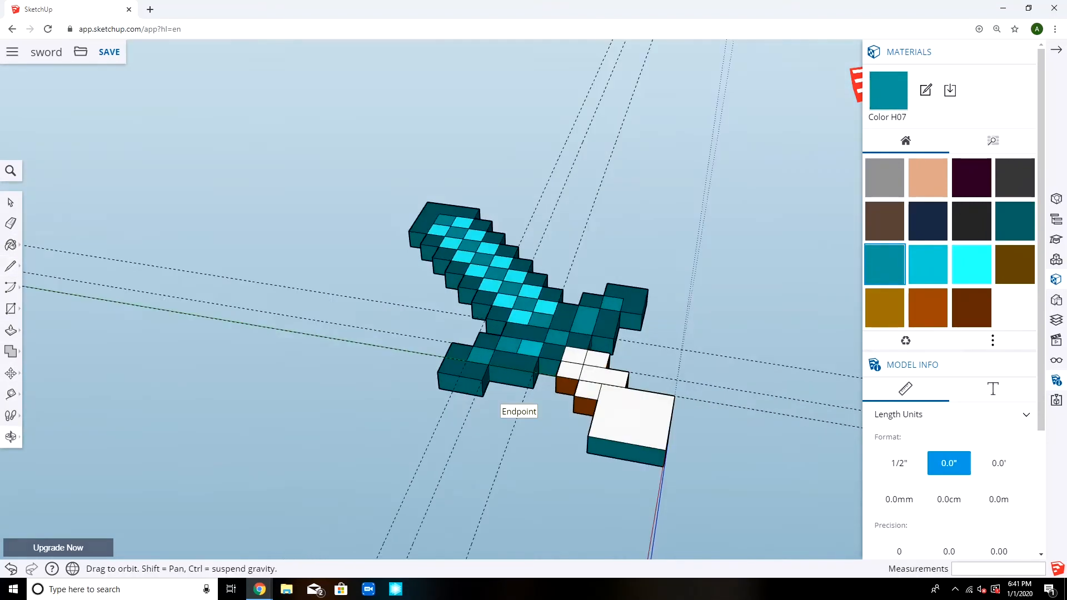
{"action": "mouse_move", "coordinate": [503, 223]}
{"action": "middle_mouse_down"}
{"action": "mouse_move", "coordinate": [497, 106]}
{"action": "mouse_move", "coordinate": [516, 186]}
{"action": "mouse_move", "coordinate": [509, 311]}
{"action": "middle_mouse_up"}
{"action": "left_click", "coordinate": [10, 244]}
{"action": "left_click", "coordinate": [972, 307]}
{"action": "middle_click_drag", "start_coordinate": [500, 267], "coordinate": [503, 344]}
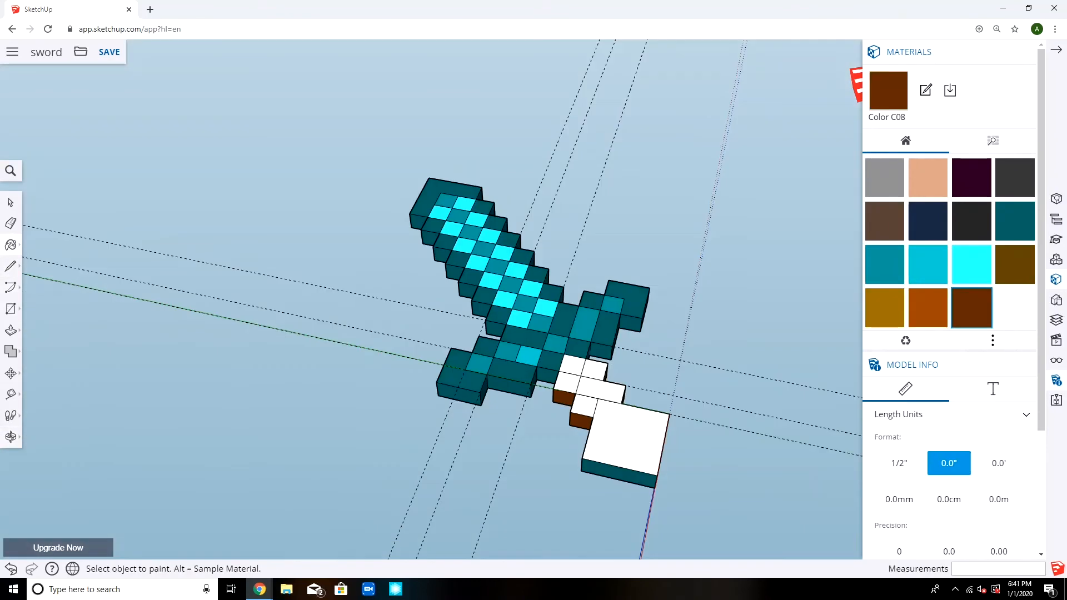
{"action": "mouse_move", "coordinate": [548, 389]}
{"action": "middle_mouse_down"}
{"action": "mouse_move", "coordinate": [558, 450]}
{"action": "mouse_move", "coordinate": [556, 434]}
{"action": "middle_mouse_up"}
{"action": "key", "text": "l"}
{"action": "left_click", "coordinate": [549, 474]}
{"action": "key", "text": "Escape"}
{"action": "left_click", "coordinate": [11, 244]}
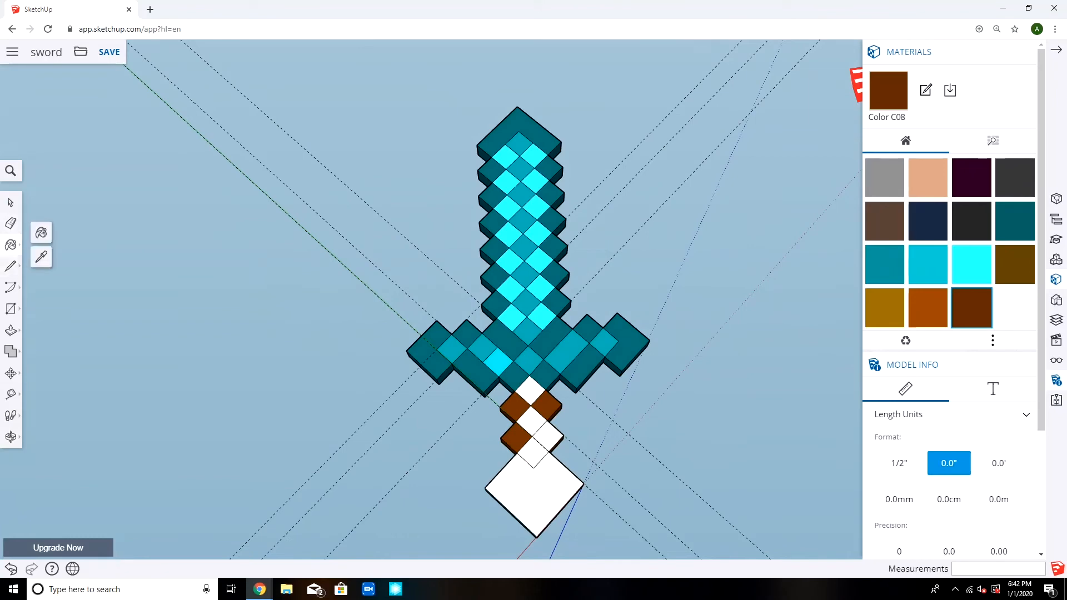
{"action": "left_click", "coordinate": [41, 257]}
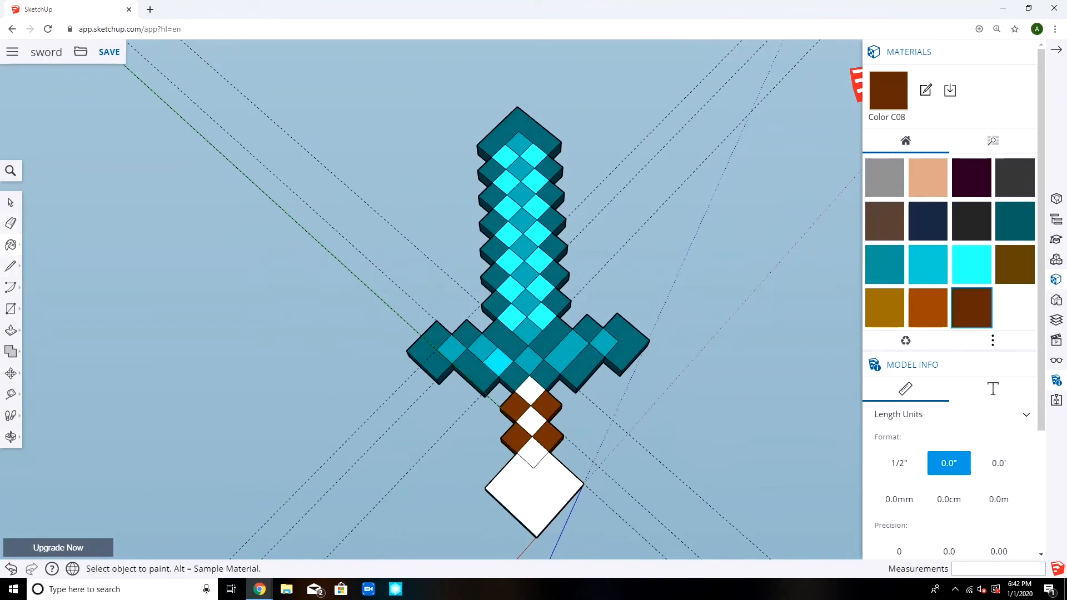
Sample Color D08 from the handle's other face and paint the end squares of the handle's middle row, undoing a stray fill.
{"action": "mouse_move", "coordinate": [547, 278]}
{"action": "middle_mouse_down"}
{"action": "mouse_move", "coordinate": [573, 489]}
{"action": "mouse_move", "coordinate": [528, 267]}
{"action": "mouse_move", "coordinate": [558, 488]}
{"action": "middle_mouse_up"}
{"action": "left_click", "coordinate": [11, 245]}
{"action": "left_click", "coordinate": [41, 257]}
{"action": "left_click", "coordinate": [573, 231]}
{"action": "left_click", "coordinate": [502, 438]}
{"action": "left_click", "coordinate": [11, 244]}
{"action": "left_click", "coordinate": [532, 249]}
{"action": "middle_click_drag", "start_coordinate": [532, 249], "coordinate": [540, 254]}
{"action": "key", "text": "ctrl+z"}
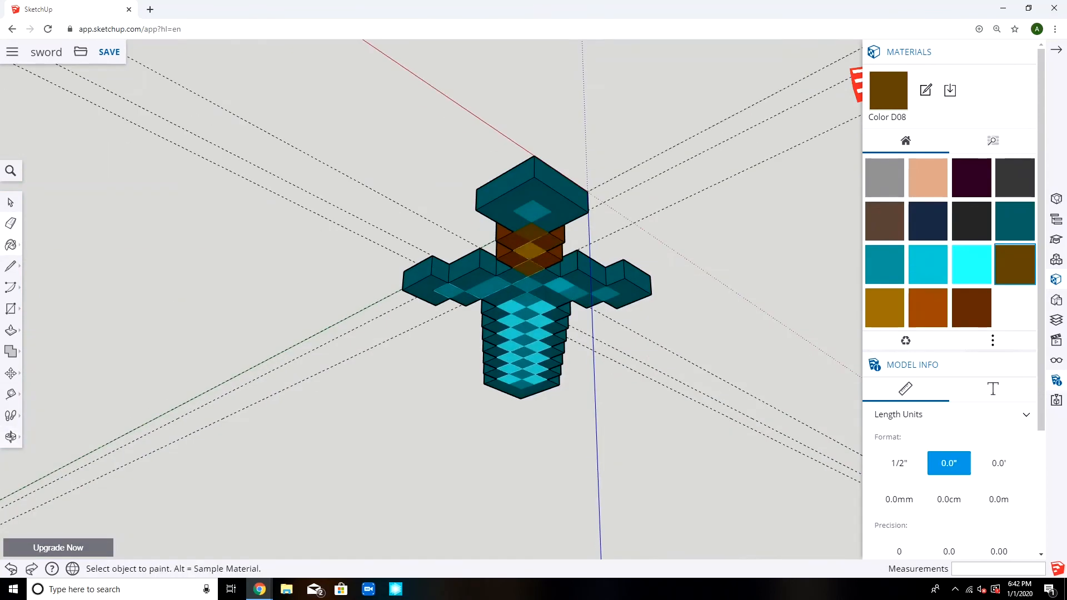
Sample Color D07 from the handle's other face and paint the square at the center of the handle.
{"action": "left_click", "coordinate": [11, 244]}
{"action": "left_click", "coordinate": [41, 257]}
{"action": "left_click", "coordinate": [530, 251]}
{"action": "middle_click_drag", "start_coordinate": [548, 472], "coordinate": [529, 266]}
{"action": "left_click", "coordinate": [528, 412]}
{"action": "middle_click_drag", "start_coordinate": [528, 412], "coordinate": [536, 392]}
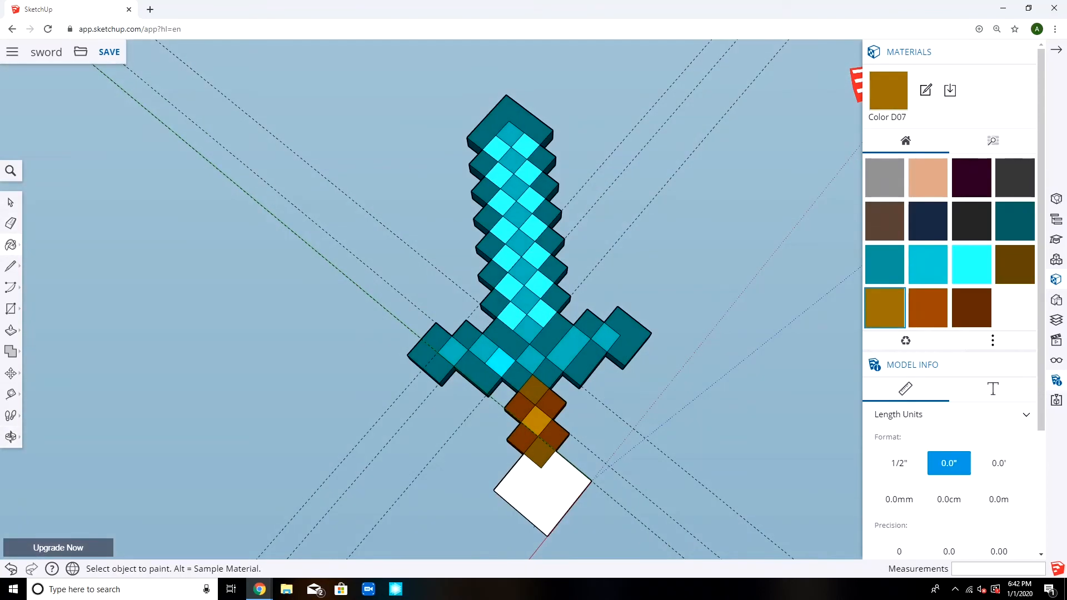
Draw edges on the white pommel and around the lighter squares in the guard.
{"action": "key", "text": "l"}
{"action": "left_click", "coordinate": [554, 483]}
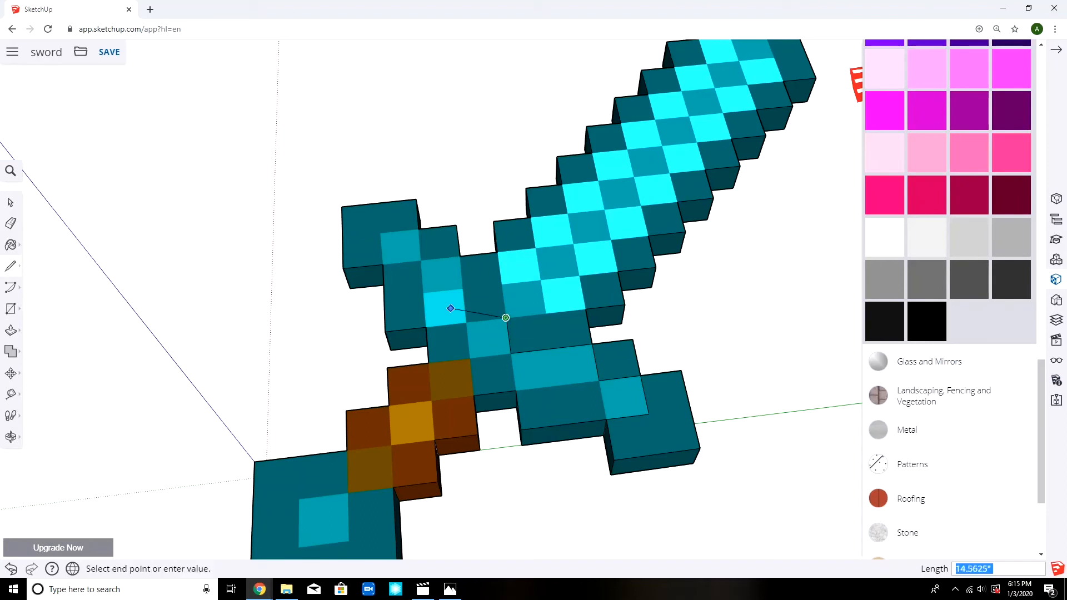
{"action": "left_click", "coordinate": [380, 232]}
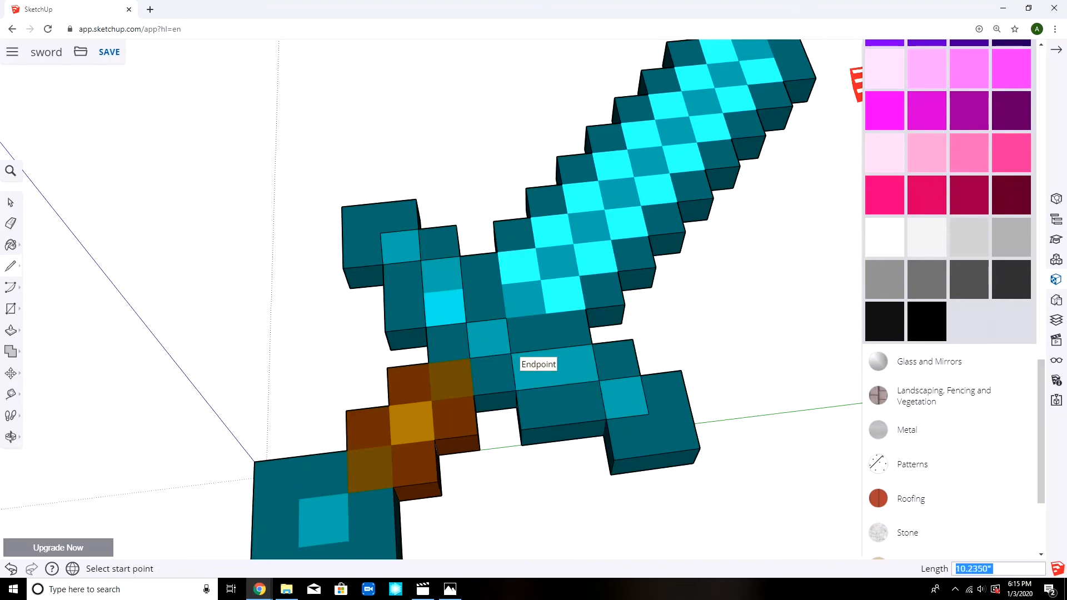
{"action": "middle_click_drag", "start_coordinate": [525, 370], "coordinate": [546, 375]}
Paint the end blocks and outer squares on both arms of the guard black, undoing the fill beside the center square.
{"action": "left_click", "coordinate": [11, 245]}
{"action": "left_click", "coordinate": [679, 412]}
{"action": "scroll", "coordinate": [927, 317], "scroll_direction": "down", "scroll_amount": 18}
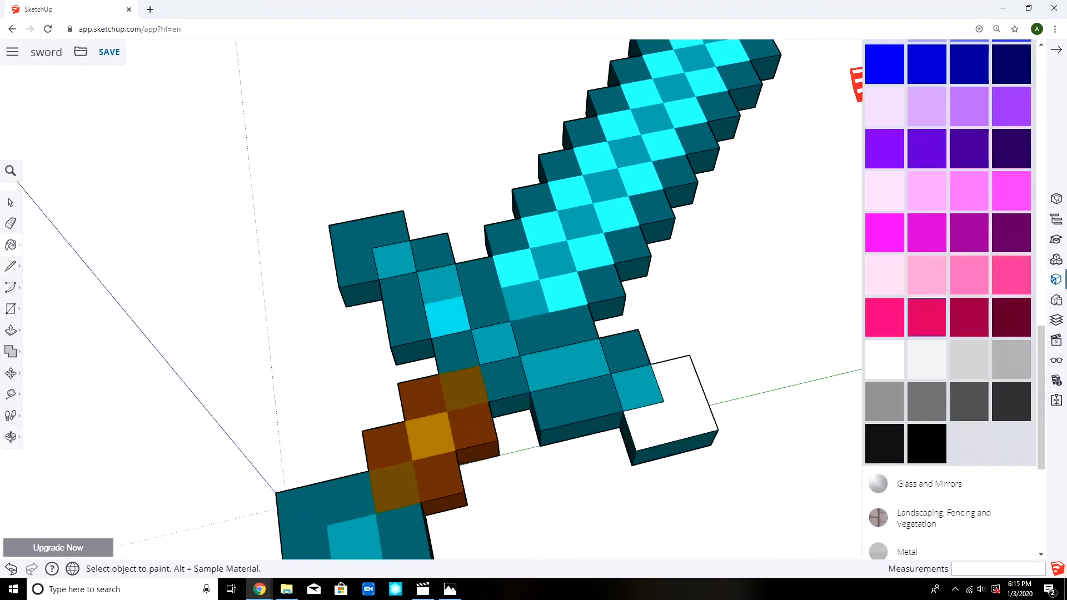
{"action": "left_click", "coordinate": [927, 443]}
{"action": "left_click", "coordinate": [679, 414]}
{"action": "left_click", "coordinate": [576, 403]}
{"action": "left_click", "coordinate": [504, 380]}
{"action": "key", "text": "ctrl+z"}
{"action": "left_click", "coordinate": [625, 351]}
{"action": "left_click", "coordinate": [432, 251]}
{"action": "left_click", "coordinate": [360, 245]}
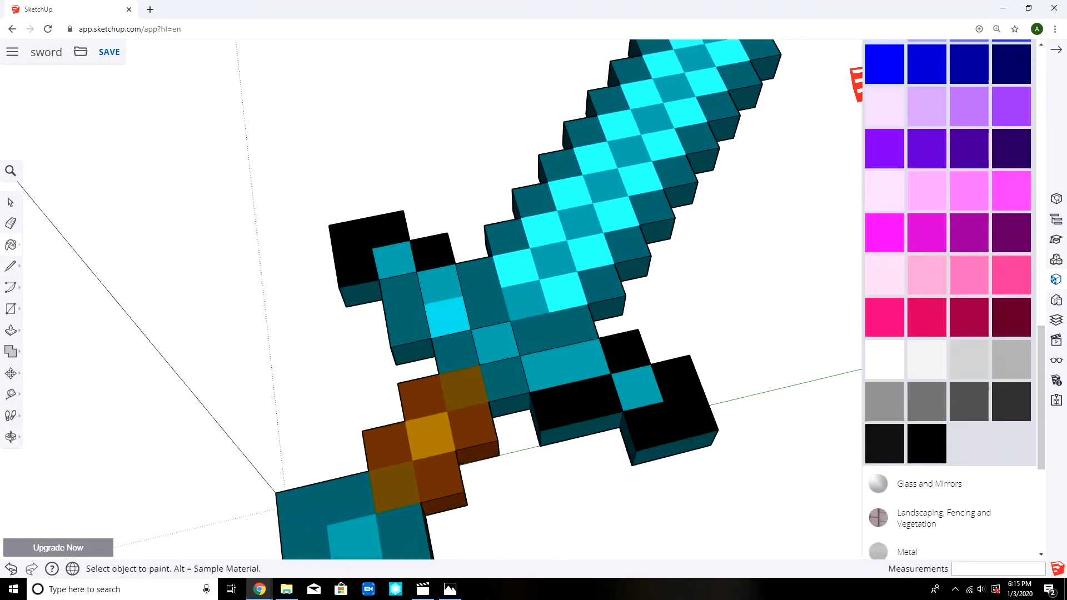
{"action": "left_click", "coordinate": [406, 311]}
Separate the guard's lighter center square with edges and paint the dark teal squares around it black.
{"action": "key", "text": "l"}
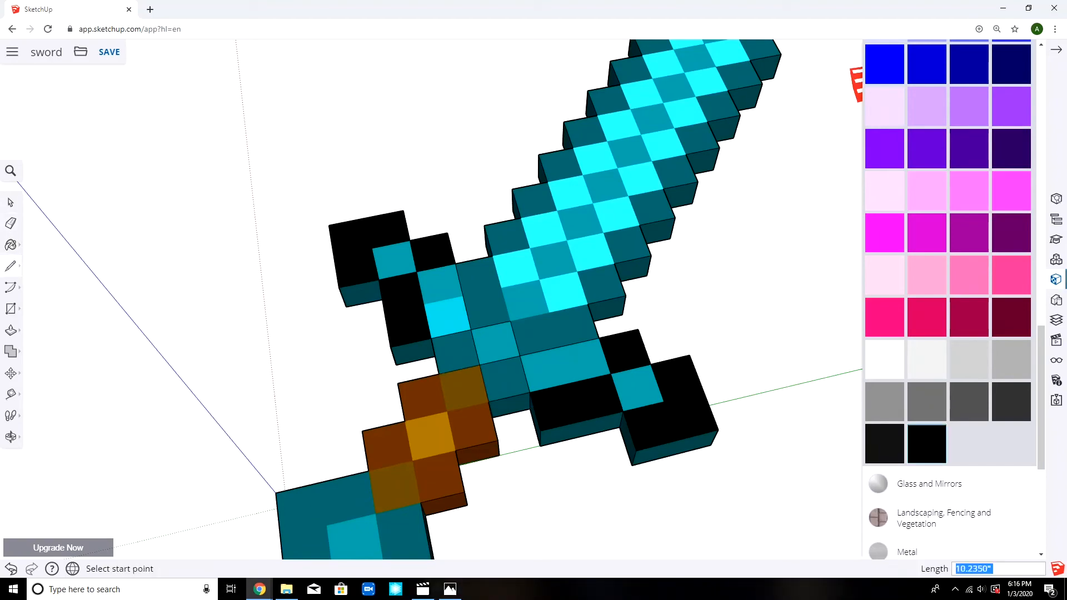
{"action": "left_click", "coordinate": [10, 245]}
{"action": "left_click", "coordinate": [504, 380]}
{"action": "left_click", "coordinate": [455, 351]}
{"action": "left_click", "coordinate": [11, 266]}
{"action": "middle_click_drag", "start_coordinate": [500, 389], "coordinate": [562, 295], "text": "shift"}
{"action": "left_click", "coordinate": [10, 245]}
{"action": "left_click", "coordinate": [536, 198]}
{"action": "left_click", "coordinate": [618, 236]}
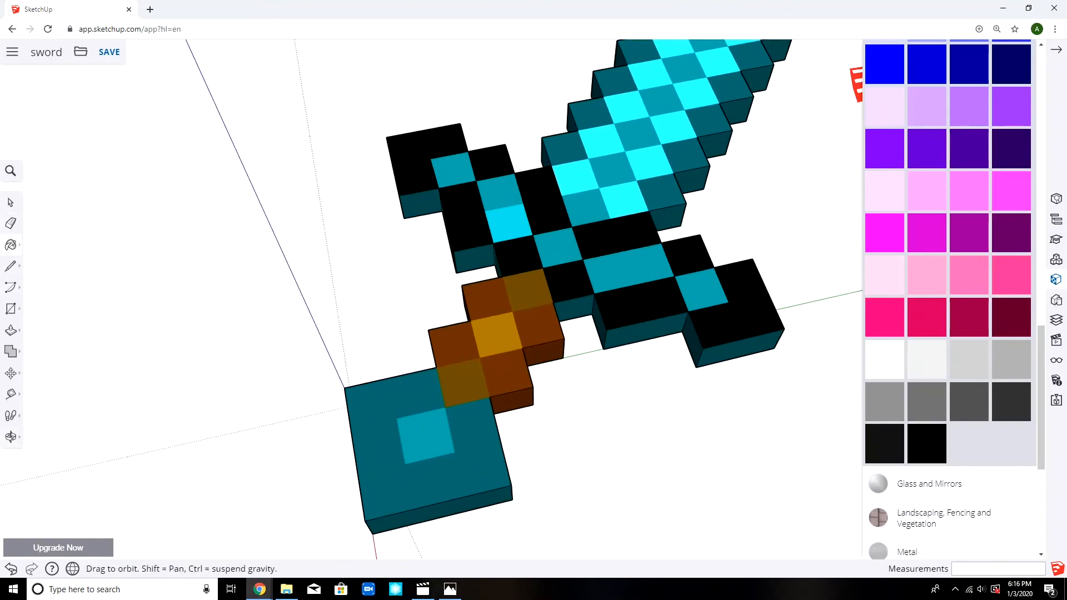
Paint the side faces of the guard arm with the long medium teal block black.
{"action": "mouse_move", "coordinate": [639, 355]}
{"action": "middle_mouse_down"}
{"action": "mouse_move", "coordinate": [644, 328]}
{"action": "mouse_move", "coordinate": [533, 317]}
{"action": "middle_mouse_up"}
{"action": "left_click", "coordinate": [692, 339]}
{"action": "left_click", "coordinate": [707, 416]}
{"action": "middle_click_drag", "start_coordinate": [666, 412], "coordinate": [823, 417]}
{"action": "left_click", "coordinate": [620, 318]}
{"action": "scroll", "coordinate": [620, 318], "scroll_direction": "down", "scroll_amount": 3}
{"action": "middle_click_drag", "start_coordinate": [620, 318], "coordinate": [633, 378]}
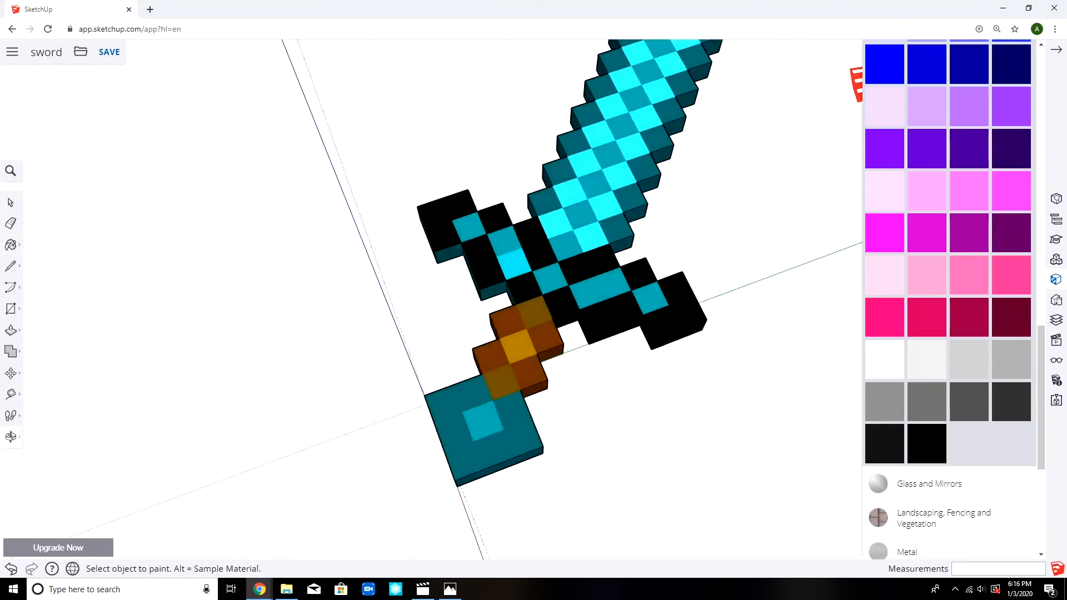
Paint the side faces of the guard arm with the bright cyan square black.
{"action": "middle_click_drag", "start_coordinate": [472, 355], "coordinate": [656, 294]}
{"action": "left_click", "coordinate": [496, 303]}
{"action": "middle_click_drag", "start_coordinate": [496, 303], "coordinate": [605, 295]}
{"action": "left_click", "coordinate": [542, 298]}
{"action": "mouse_move", "coordinate": [542, 297]}
{"action": "middle_mouse_down"}
{"action": "mouse_move", "coordinate": [591, 328]}
{"action": "mouse_move", "coordinate": [439, 316]}
{"action": "middle_mouse_up"}
{"action": "left_click", "coordinate": [578, 295]}
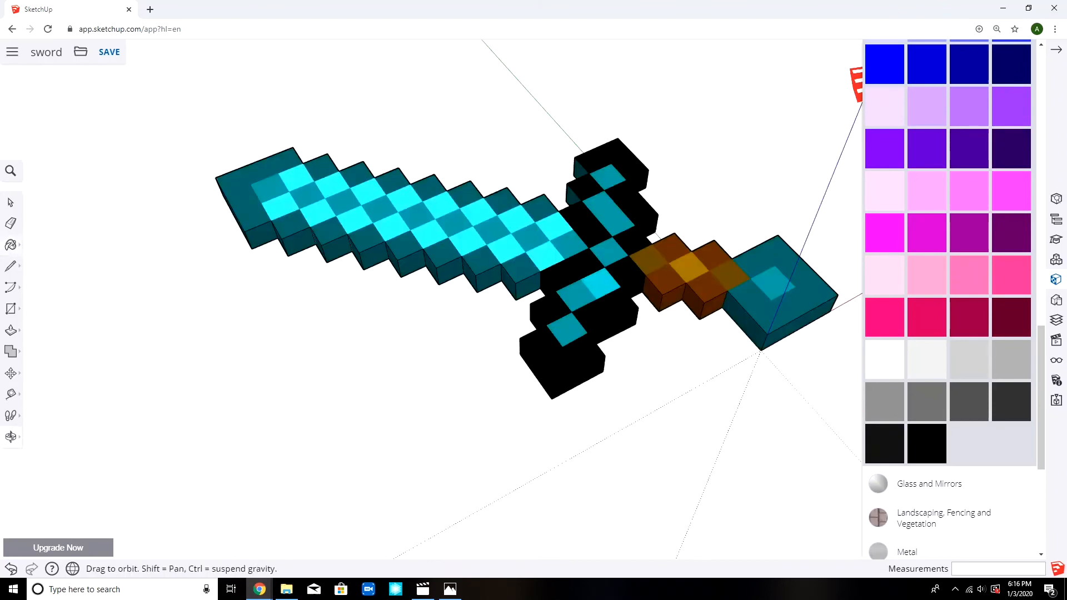
{"action": "middle_click_drag", "start_coordinate": [639, 311], "coordinate": [462, 328]}
{"action": "middle_click_drag", "start_coordinate": [533, 356], "coordinate": [547, 317]}
Outline the lighter square in the middle of the pommel with edges.
{"action": "key", "text": "l"}
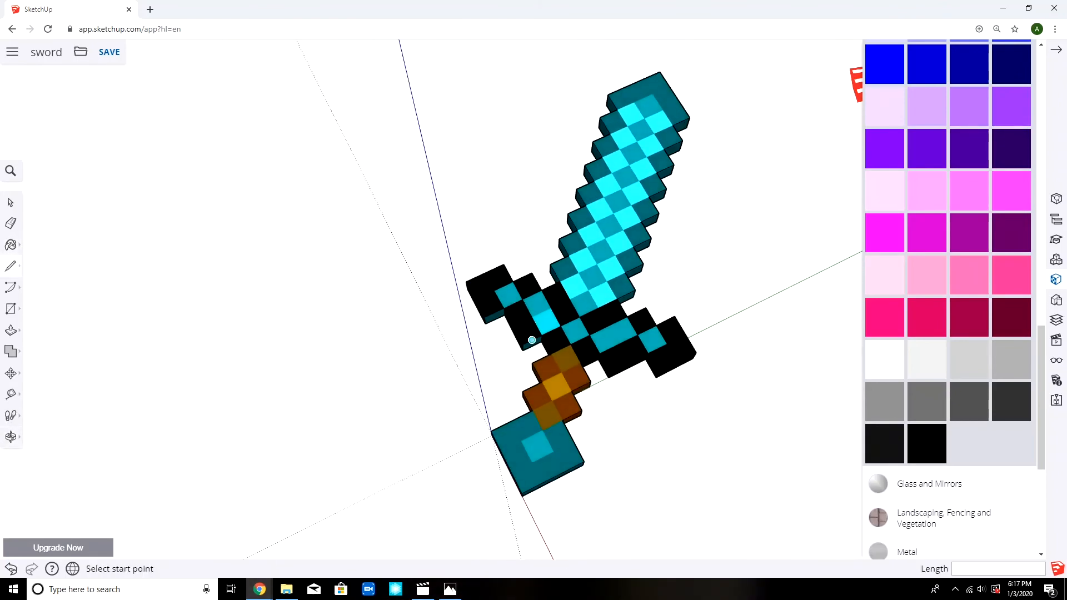
{"action": "left_click", "coordinate": [532, 410]}
{"action": "scroll", "coordinate": [542, 454], "scroll_direction": "up", "scroll_amount": 5}
{"action": "left_click", "coordinate": [569, 449]}
{"action": "left_click", "coordinate": [519, 474]}
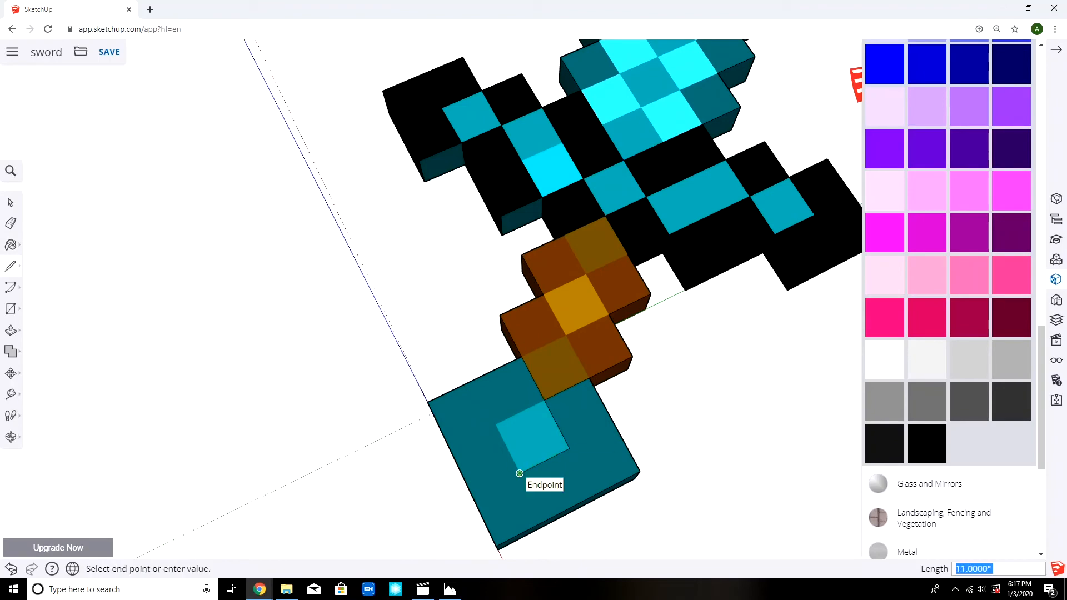
Paint the dark teal pommel face around its lighter square and the pommel's side faces black.
{"action": "left_click", "coordinate": [927, 444]}
{"action": "left_click", "coordinate": [589, 439]}
{"action": "mouse_move", "coordinate": [567, 466]}
{"action": "middle_mouse_down"}
{"action": "mouse_move", "coordinate": [600, 367]}
{"action": "mouse_move", "coordinate": [539, 423]}
{"action": "mouse_move", "coordinate": [333, 378]}
{"action": "middle_mouse_up"}
{"action": "left_click", "coordinate": [572, 389]}
{"action": "left_click", "coordinate": [389, 244]}
{"action": "left_click", "coordinate": [527, 423]}
{"action": "left_click", "coordinate": [582, 389]}
{"action": "middle_click_drag", "start_coordinate": [582, 389], "coordinate": [561, 334]}
{"action": "left_click", "coordinate": [1047, 514]}
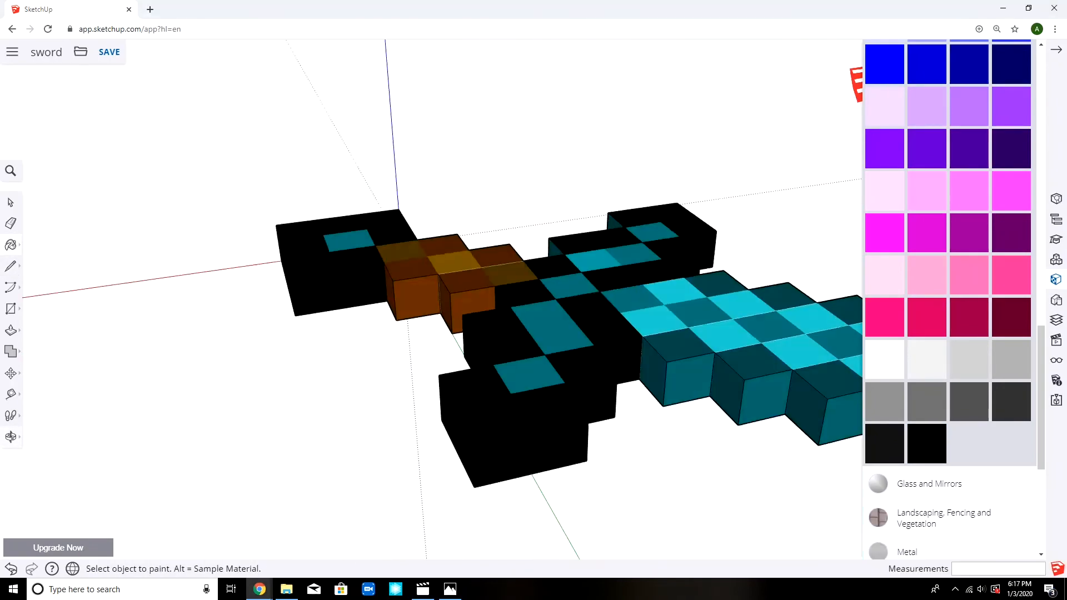
Inspect the sword's top, underside and edges to check the black paint on the guard and pommel.
{"action": "mouse_move", "coordinate": [389, 333]}
{"action": "middle_mouse_down"}
{"action": "mouse_move", "coordinate": [722, 261]}
{"action": "mouse_move", "coordinate": [589, 295]}
{"action": "mouse_move", "coordinate": [622, 355]}
{"action": "mouse_move", "coordinate": [528, 388]}
{"action": "middle_mouse_up"}
{"action": "scroll", "coordinate": [589, 295], "scroll_direction": "down", "scroll_amount": 5}
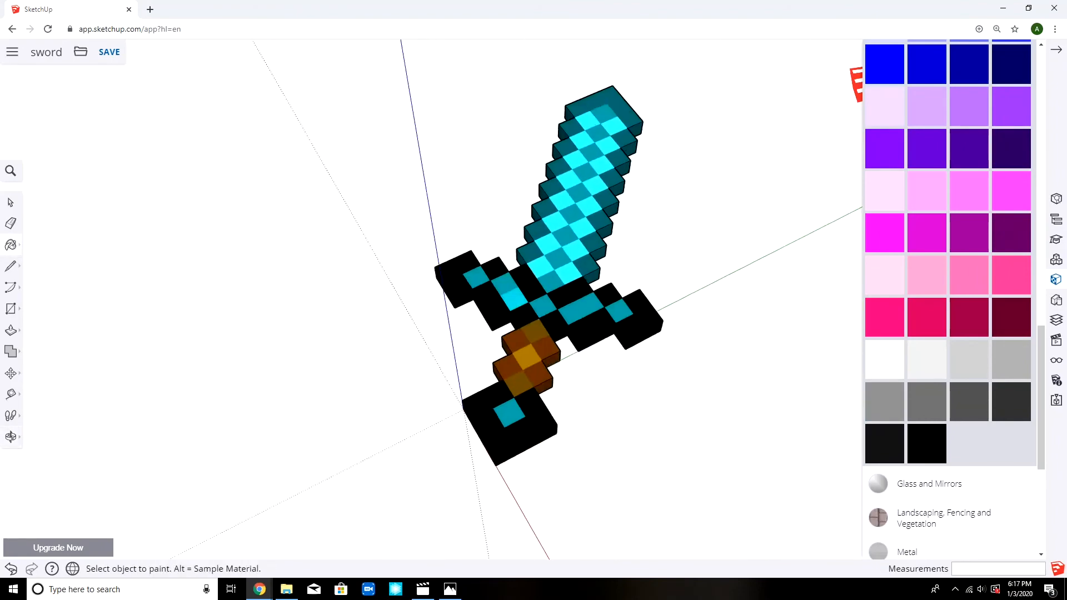
{"action": "scroll", "coordinate": [556, 333], "scroll_direction": "down", "scroll_amount": 1}
{"action": "mouse_move", "coordinate": [556, 333]}
{"action": "middle_mouse_down"}
{"action": "mouse_move", "coordinate": [555, 372]}
{"action": "mouse_move", "coordinate": [550, 311]}
{"action": "mouse_move", "coordinate": [533, 422]}
{"action": "middle_mouse_up"}
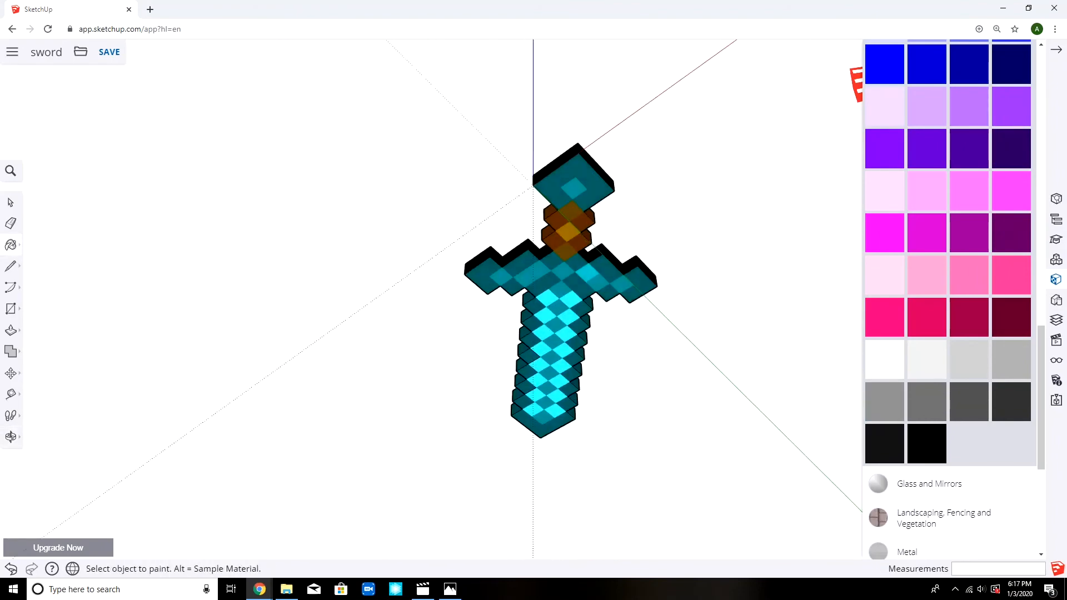
{"action": "middle_click_drag", "start_coordinate": [556, 278], "coordinate": [423, 344]}
{"action": "scroll", "coordinate": [500, 311], "scroll_direction": "up", "scroll_amount": 3}
{"action": "mouse_move", "coordinate": [611, 312]}
{"action": "middle_mouse_down"}
{"action": "mouse_move", "coordinate": [455, 334]}
{"action": "mouse_move", "coordinate": [561, 355]}
{"action": "mouse_move", "coordinate": [667, 177]}
{"action": "middle_mouse_up"}
{"action": "scroll", "coordinate": [661, 345], "scroll_direction": "down", "scroll_amount": 2}
{"action": "mouse_move", "coordinate": [444, 289]}
{"action": "middle_mouse_down"}
{"action": "mouse_move", "coordinate": [694, 266]}
{"action": "mouse_move", "coordinate": [489, 278]}
{"action": "middle_mouse_up"}
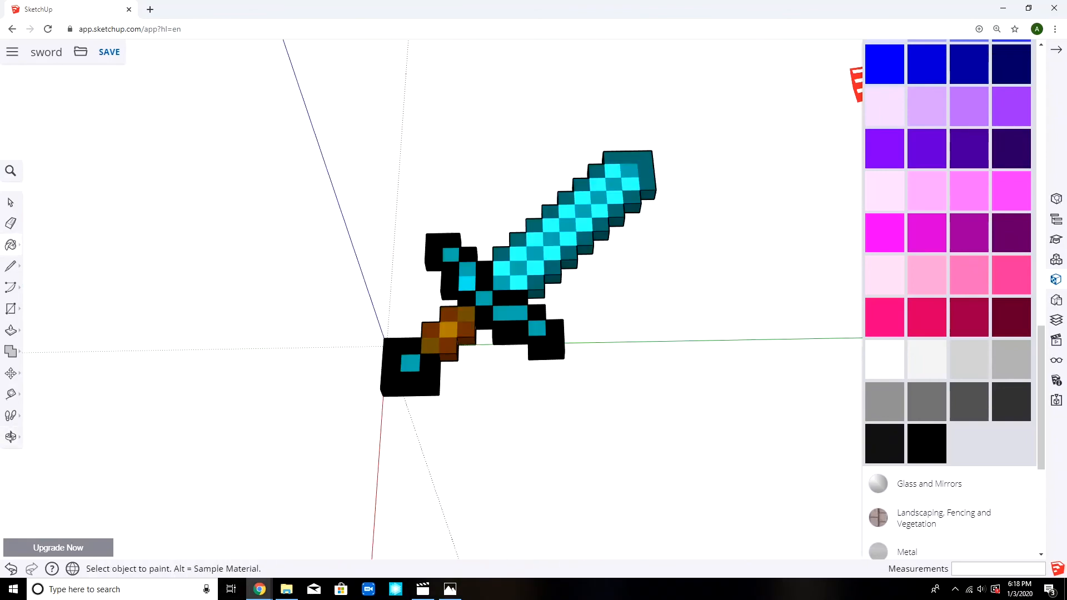
Outline the lighter squares in the guard on the sword's underside with edges.
{"action": "middle_click_drag", "start_coordinate": [489, 223], "coordinate": [616, 433]}
{"action": "left_click", "coordinate": [10, 266]}
{"action": "scroll", "coordinate": [531, 250], "scroll_direction": "up", "scroll_amount": 3}
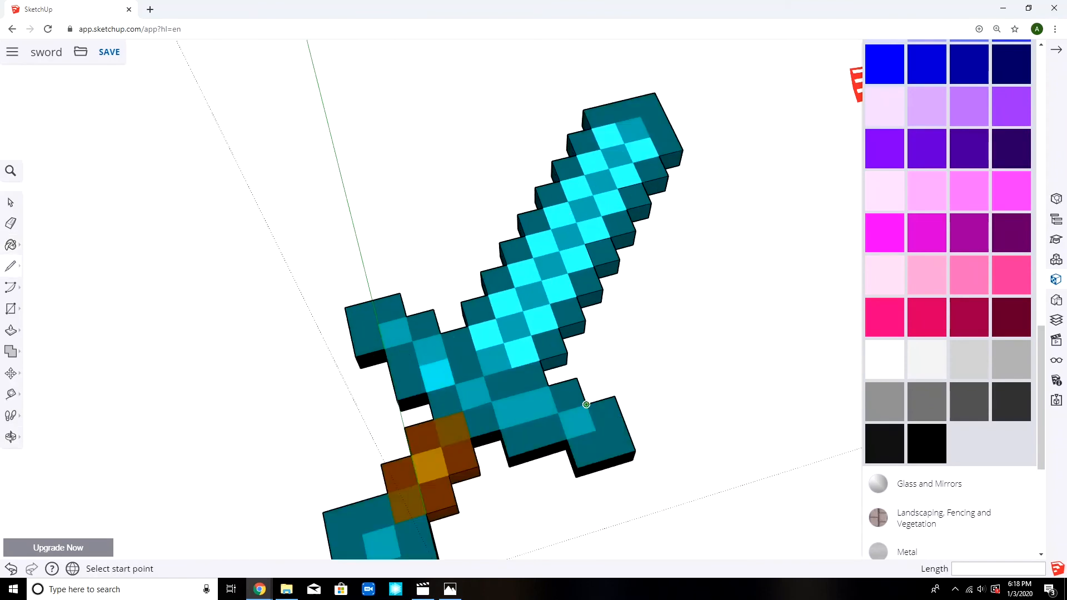
{"action": "left_click", "coordinate": [587, 404]}
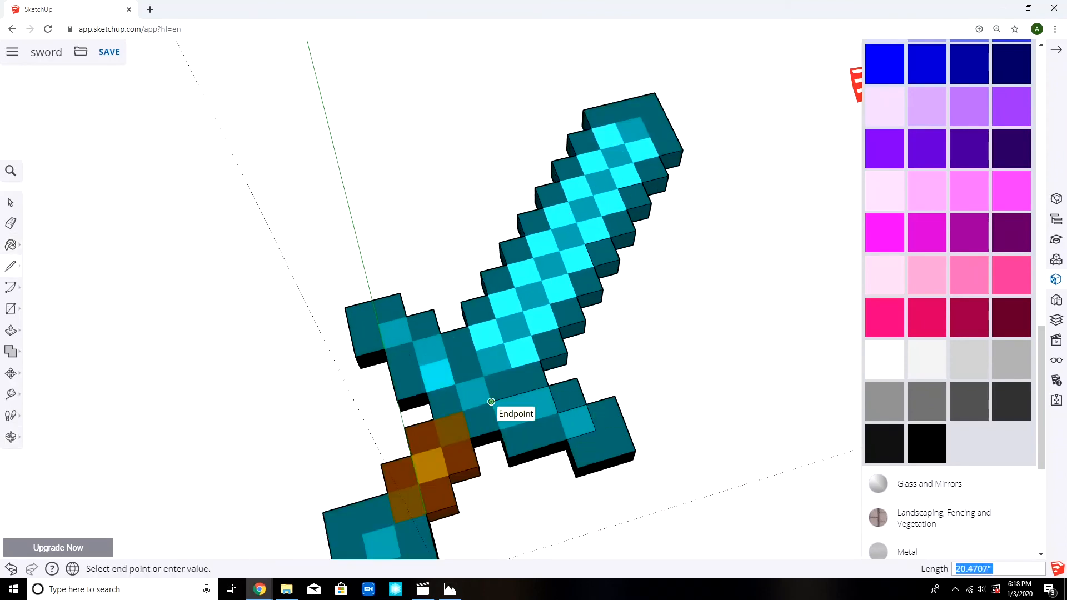
{"action": "left_click", "coordinate": [491, 401]}
{"action": "left_click", "coordinate": [483, 376]}
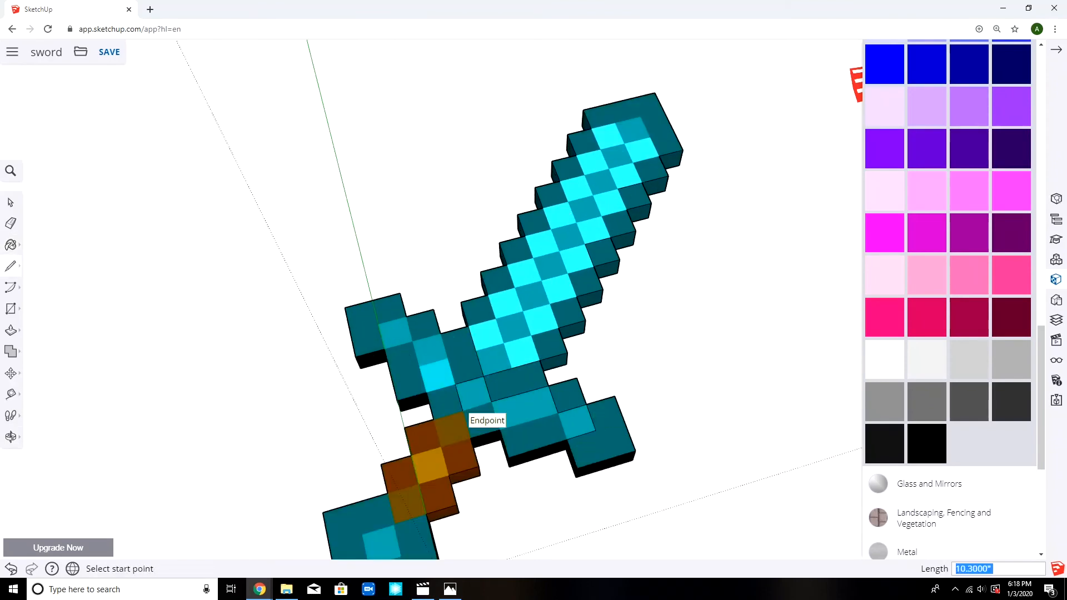
{"action": "left_click", "coordinate": [448, 358]}
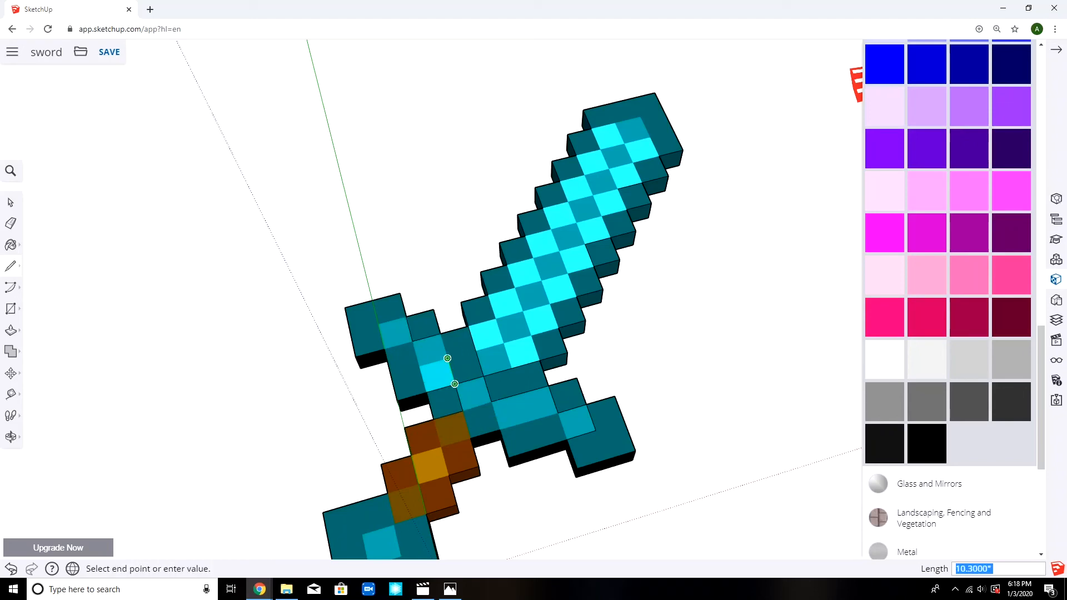
{"action": "left_click", "coordinate": [500, 430]}
{"action": "left_click", "coordinate": [492, 402]}
Outline the lighter square in the middle of the pommel on the underside with edges.
{"action": "middle_click_drag", "start_coordinate": [398, 528], "coordinate": [464, 402]}
{"action": "left_click", "coordinate": [463, 398]}
{"action": "left_click", "coordinate": [469, 430]}
{"action": "left_click", "coordinate": [433, 437]}
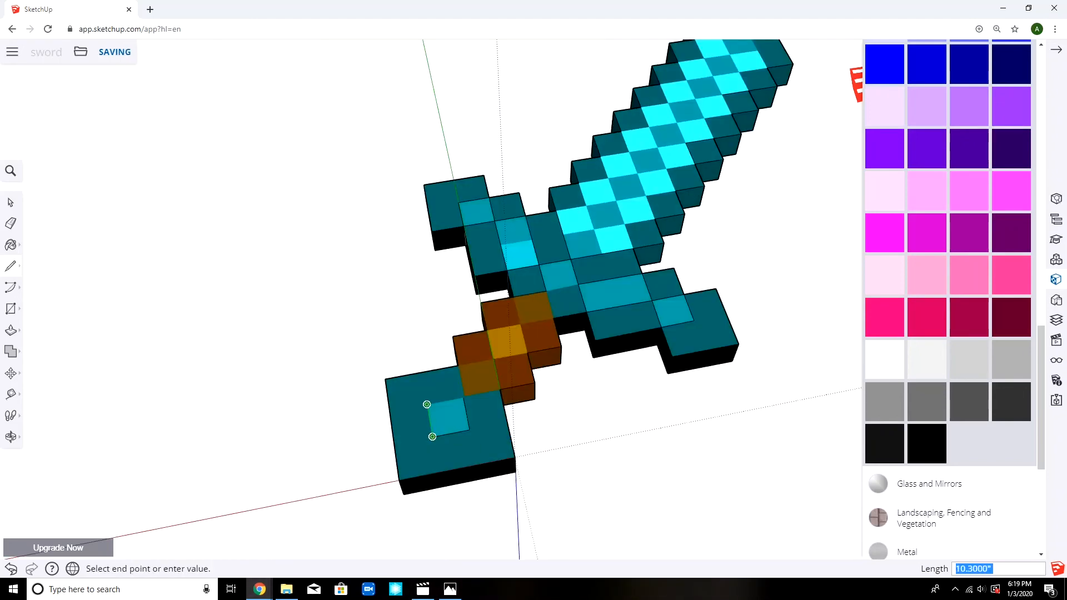
{"action": "left_click", "coordinate": [463, 398]}
Paint the dark teal squares across the guard on the underside black, and undo the last fill.
{"action": "left_click", "coordinate": [10, 245]}
{"action": "scroll", "coordinate": [926, 389], "scroll_direction": "down", "scroll_amount": 14}
{"action": "left_click", "coordinate": [926, 444]}
{"action": "left_click", "coordinate": [701, 331]}
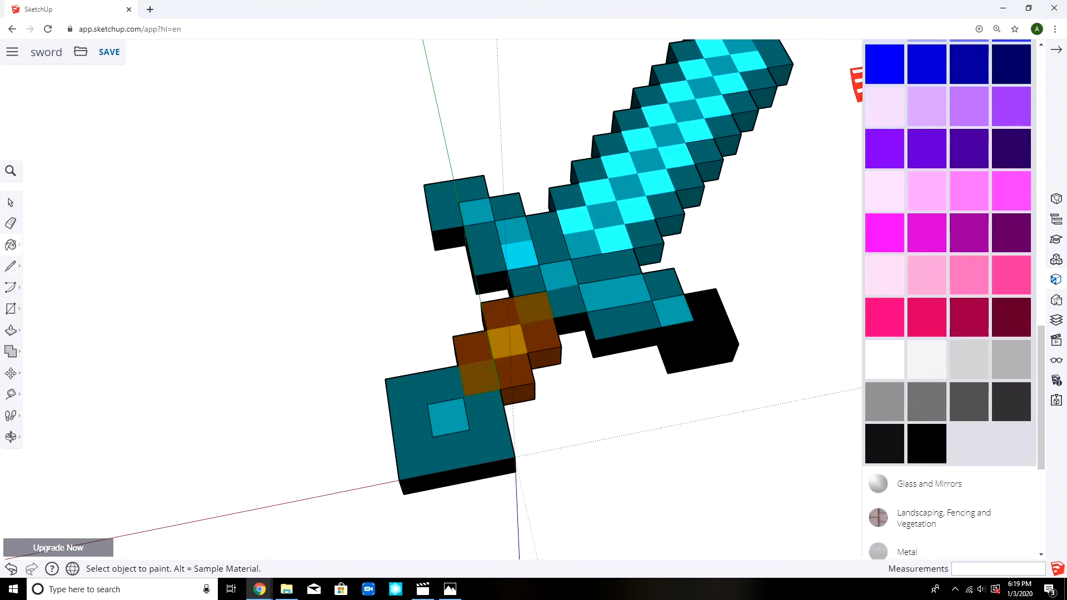
{"action": "left_click", "coordinate": [622, 325]}
{"action": "left_click", "coordinate": [663, 284]}
{"action": "left_click", "coordinate": [607, 268]}
{"action": "left_click", "coordinate": [547, 239]}
{"action": "left_click", "coordinate": [507, 207]}
{"action": "left_click", "coordinate": [446, 206]}
{"action": "left_click", "coordinate": [485, 250]}
{"action": "left_click", "coordinate": [527, 284]}
{"action": "left_click", "coordinate": [480, 425]}
{"action": "key", "text": "ctrl+z"}
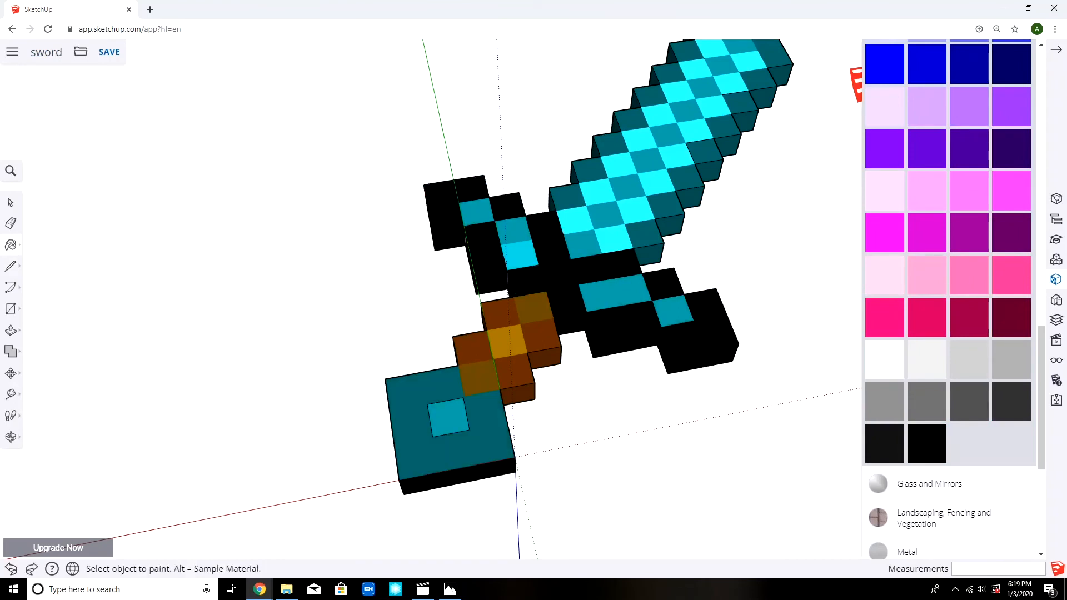
Draw an edge between the handle's end and the pommel on the sword's underside.
{"action": "left_click", "coordinate": [10, 266]}
{"action": "scroll", "coordinate": [469, 389], "scroll_direction": "up", "scroll_amount": 5}
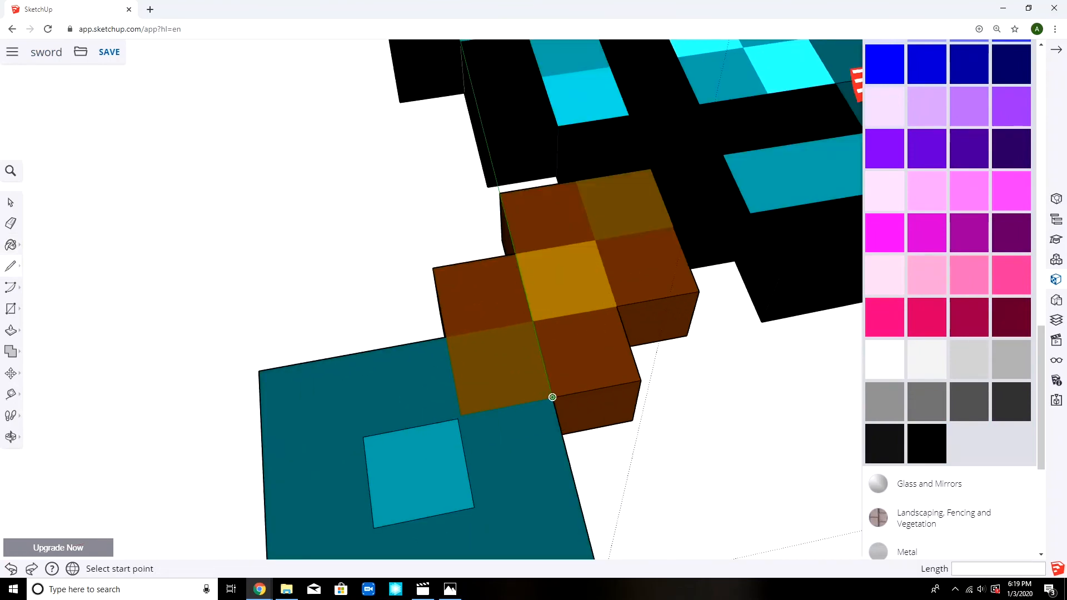
{"action": "left_click", "coordinate": [460, 415]}
{"action": "scroll", "coordinate": [460, 415], "scroll_direction": "down", "scroll_amount": 5}
Paint the dark teal face of the pommel on the underside black, leaving its lighter center square.
{"action": "left_click", "coordinate": [10, 245]}
{"action": "scroll", "coordinate": [926, 389], "scroll_direction": "down", "scroll_amount": 15}
{"action": "left_click", "coordinate": [926, 388]}
{"action": "left_click", "coordinate": [439, 402]}
{"action": "mouse_move", "coordinate": [472, 389]}
{"action": "middle_mouse_down"}
{"action": "mouse_move", "coordinate": [433, 372]}
{"action": "mouse_move", "coordinate": [639, 289]}
{"action": "mouse_move", "coordinate": [473, 400]}
{"action": "mouse_move", "coordinate": [456, 261]}
{"action": "mouse_move", "coordinate": [323, 300]}
{"action": "mouse_move", "coordinate": [355, 422]}
{"action": "mouse_move", "coordinate": [406, 425]}
{"action": "middle_mouse_up"}
{"action": "left_click", "coordinate": [1056, 50]}
Paint the dark teal squares along one long edge and the tip of the blade's top face black.
{"action": "middle_click_drag", "start_coordinate": [500, 345], "coordinate": [587, 315], "text": "shift"}
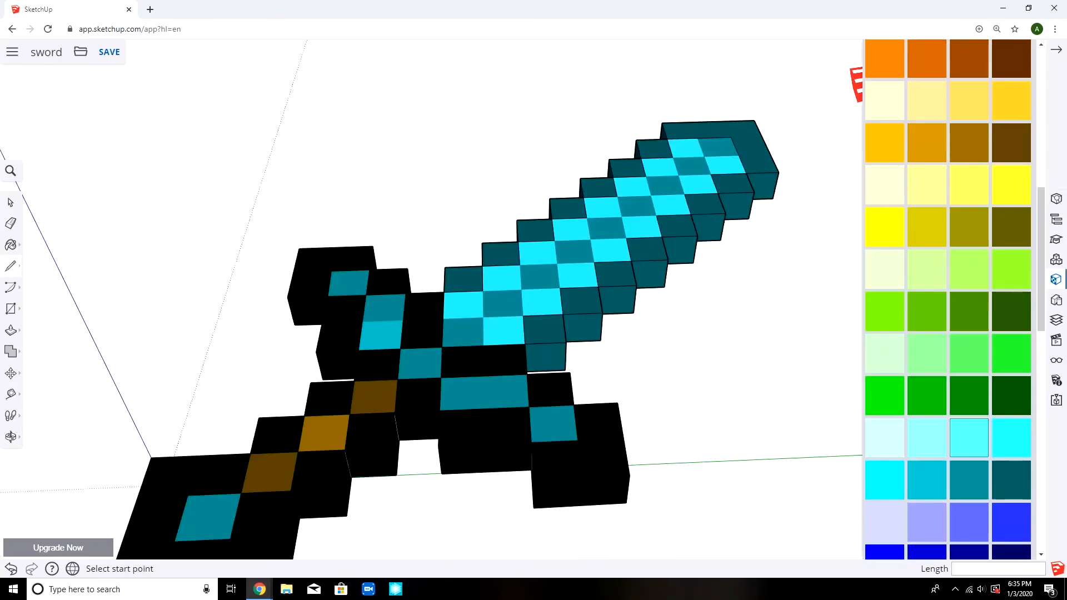
{"action": "scroll", "coordinate": [945, 278], "scroll_direction": "down", "scroll_amount": 10}
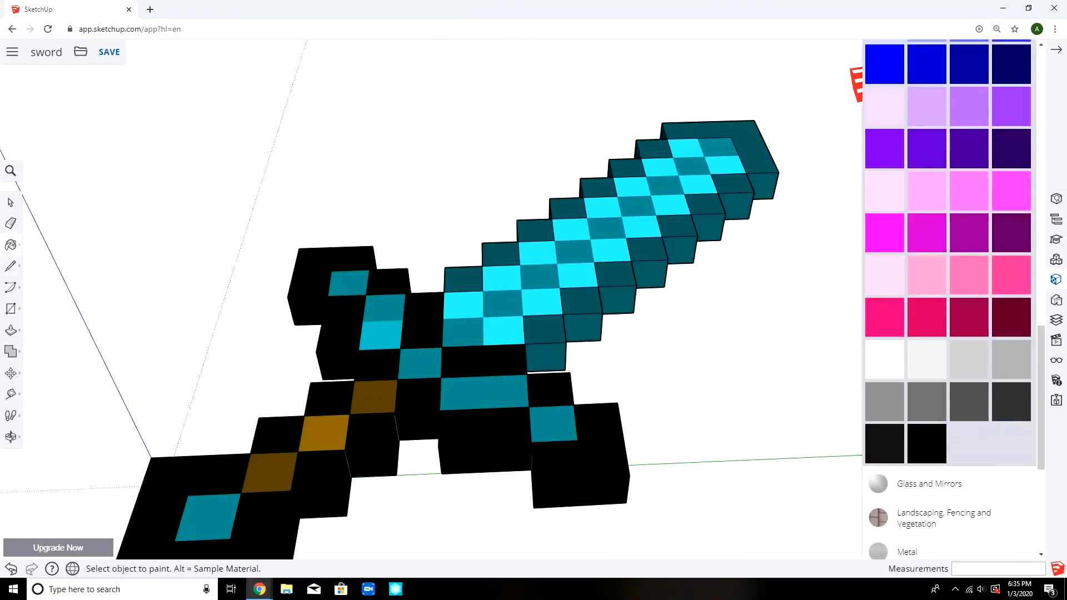
{"action": "left_click", "coordinate": [544, 343]}
{"action": "middle_click_drag", "start_coordinate": [545, 343], "coordinate": [561, 350]}
{"action": "left_click", "coordinate": [563, 347]}
{"action": "left_click", "coordinate": [622, 308]}
{"action": "middle_click_drag", "start_coordinate": [622, 309], "coordinate": [500, 322]}
{"action": "left_click", "coordinate": [505, 320]}
{"action": "left_click", "coordinate": [557, 311]}
{"action": "left_click", "coordinate": [610, 301]}
{"action": "left_click", "coordinate": [664, 290]}
{"action": "left_click", "coordinate": [729, 267]}
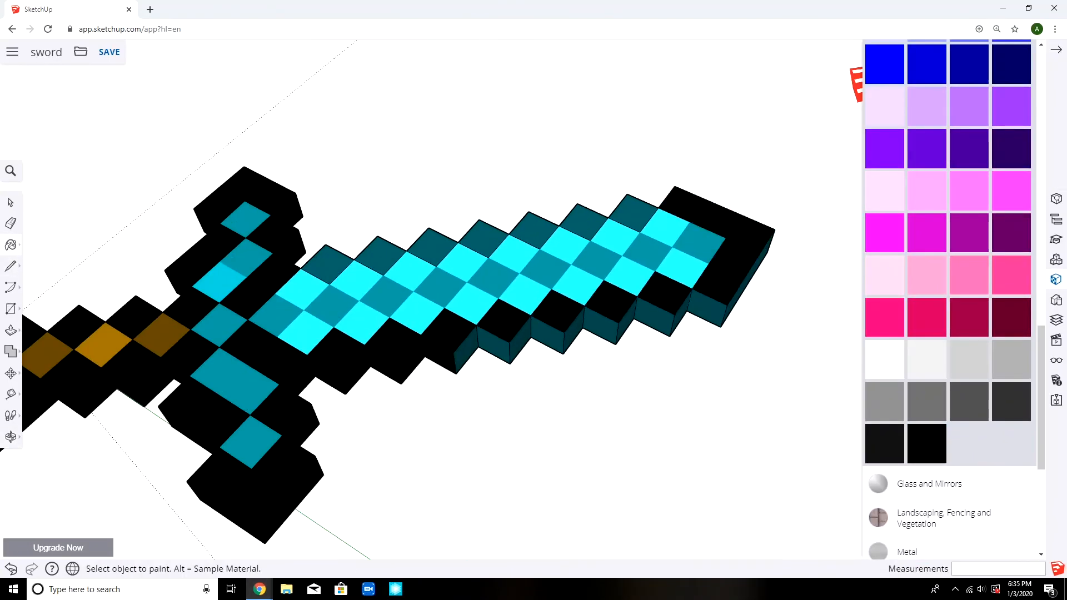
Paint the remaining teal side faces along that blade edge and at the tip black.
{"action": "middle_click_drag", "start_coordinate": [639, 355], "coordinate": [528, 322]}
{"action": "left_click", "coordinate": [451, 336]}
{"action": "left_click", "coordinate": [513, 338]}
{"action": "left_click", "coordinate": [576, 342]}
{"action": "left_click", "coordinate": [639, 346]}
{"action": "left_click", "coordinate": [798, 342]}
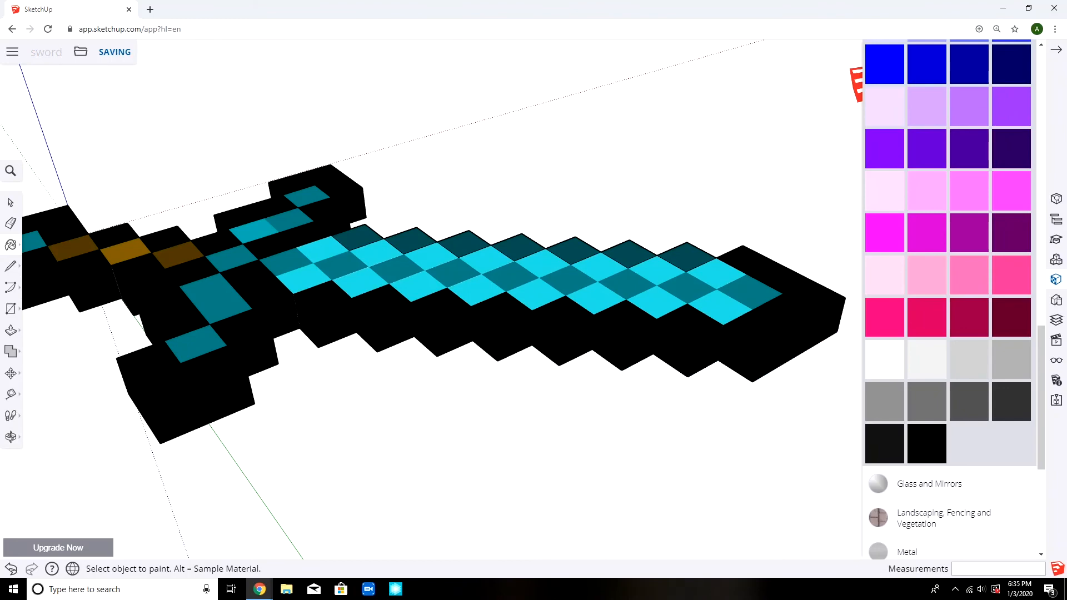
Paint the dark teal squares along the blade's opposite edge on the top face black, with the side faces nearest the guard.
{"action": "middle_click_drag", "start_coordinate": [611, 334], "coordinate": [722, 411]}
{"action": "scroll", "coordinate": [500, 344], "scroll_direction": "down", "scroll_amount": 3}
{"action": "middle_click_drag", "start_coordinate": [500, 344], "coordinate": [532, 336], "text": "shift"}
{"action": "middle_click_drag", "start_coordinate": [722, 311], "coordinate": [278, 328]}
{"action": "left_click", "coordinate": [592, 323]}
{"action": "left_click", "coordinate": [560, 318]}
{"action": "scroll", "coordinate": [518, 318], "scroll_direction": "up", "scroll_amount": 3}
{"action": "left_click", "coordinate": [524, 312]}
{"action": "left_click", "coordinate": [470, 302]}
{"action": "left_click", "coordinate": [309, 274]}
{"action": "left_click", "coordinate": [644, 350]}
{"action": "left_click", "coordinate": [589, 341]}
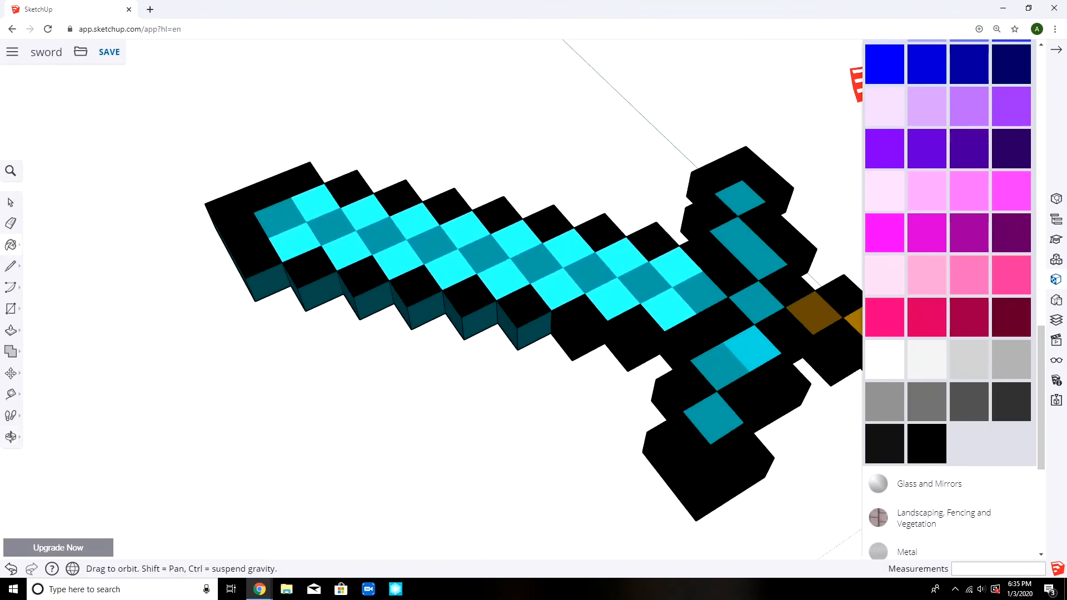
Paint the remaining teal stepped side faces on the blade's opposite edge and the tip's side black.
{"action": "middle_click_drag", "start_coordinate": [578, 345], "coordinate": [655, 294]}
{"action": "left_click", "coordinate": [489, 326]}
{"action": "left_click", "coordinate": [433, 330]}
{"action": "left_click", "coordinate": [376, 333]}
{"action": "left_click", "coordinate": [317, 336]}
{"action": "left_click", "coordinate": [205, 328]}
Try to erase a leftover edge on the handle, and undo the last two changes.
{"action": "scroll", "coordinate": [422, 311], "scroll_direction": "down", "scroll_amount": 3}
{"action": "middle_click_drag", "start_coordinate": [639, 250], "coordinate": [325, 323]}
{"action": "left_click", "coordinate": [11, 223]}
{"action": "scroll", "coordinate": [414, 339], "scroll_direction": "up", "scroll_amount": 4}
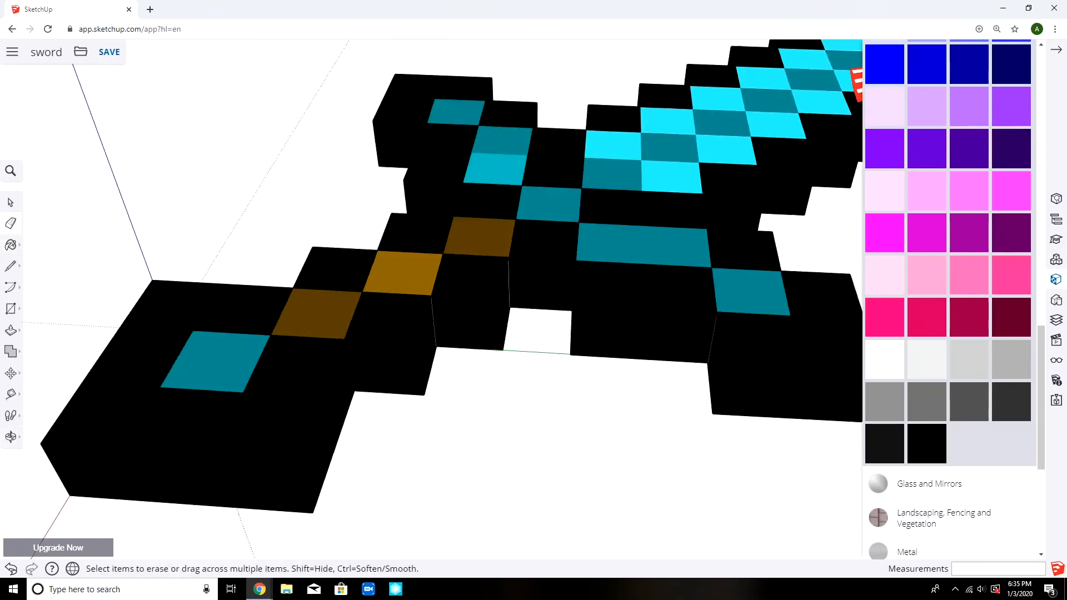
{"action": "middle_click_drag", "start_coordinate": [414, 339], "coordinate": [361, 311]}
{"action": "left_click", "coordinate": [409, 293]}
{"action": "left_click", "coordinate": [10, 244]}
{"action": "scroll", "coordinate": [444, 333], "scroll_direction": "down", "scroll_amount": 4}
{"action": "mouse_move", "coordinate": [445, 311]}
{"action": "middle_mouse_down"}
{"action": "mouse_move", "coordinate": [511, 345]}
{"action": "mouse_move", "coordinate": [522, 412]}
{"action": "mouse_move", "coordinate": [544, 436]}
{"action": "middle_mouse_up"}
{"action": "key", "text": "ctrl+z"}
{"action": "key", "text": "ctrl+z"}
{"action": "scroll", "coordinate": [544, 436], "scroll_direction": "up", "scroll_amount": 1}
{"action": "scroll", "coordinate": [545, 436], "scroll_direction": "down", "scroll_amount": 1}
Outline the brown and gold squares of the handle on the sword's underside with edges.
{"action": "left_click", "coordinate": [1056, 279]}
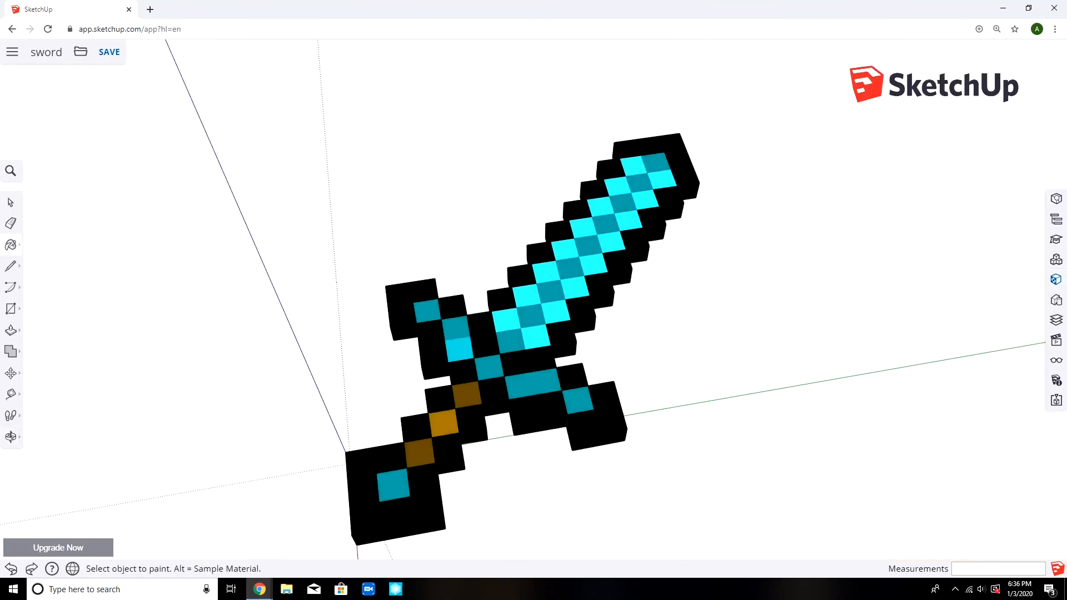
{"action": "middle_click_drag", "start_coordinate": [523, 344], "coordinate": [556, 166]}
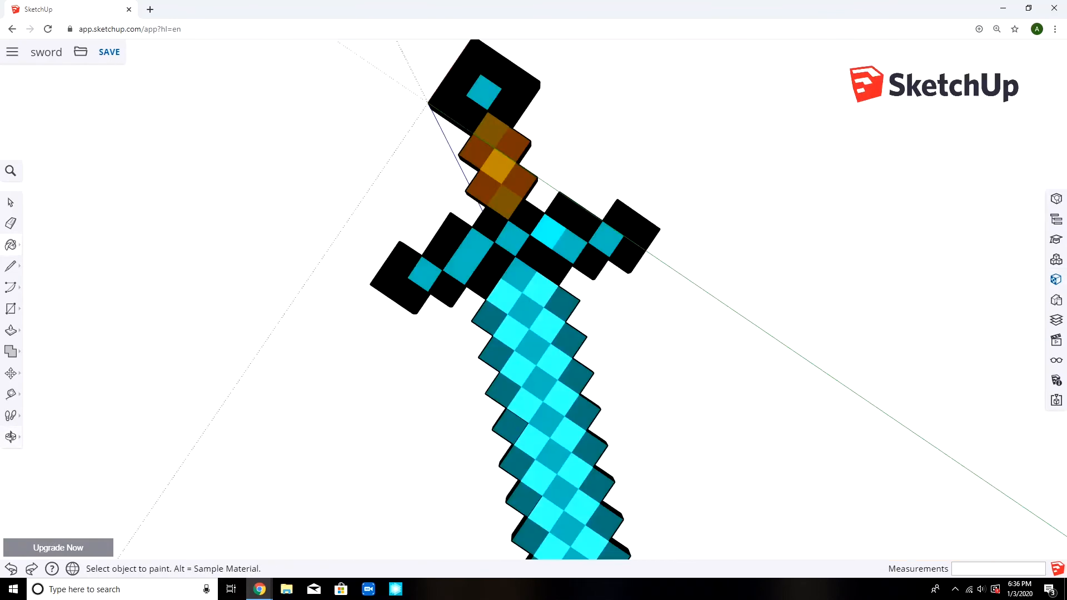
{"action": "middle_click_drag", "start_coordinate": [389, 278], "coordinate": [639, 289]}
{"action": "left_click", "coordinate": [10, 266]}
{"action": "left_click", "coordinate": [459, 392]}
{"action": "scroll", "coordinate": [484, 388], "scroll_direction": "up", "scroll_amount": 1}
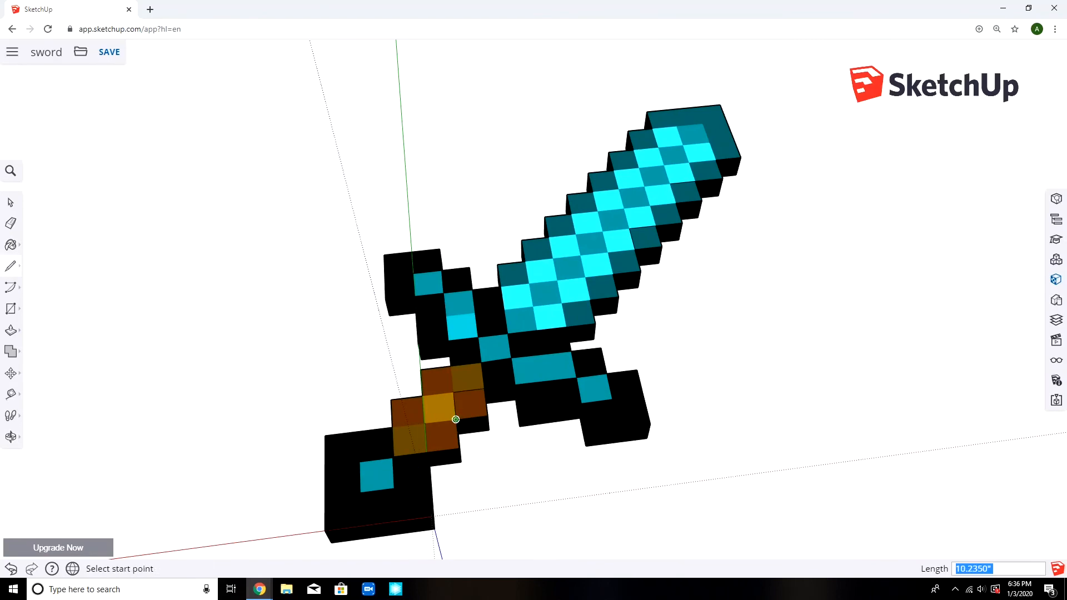
{"action": "left_click", "coordinate": [426, 451]}
{"action": "scroll", "coordinate": [426, 451], "scroll_direction": "up", "scroll_amount": 2}
{"action": "left_click", "coordinate": [454, 415]}
{"action": "left_click", "coordinate": [407, 420]}
{"action": "scroll", "coordinate": [413, 428], "scroll_direction": "up", "scroll_amount": 5}
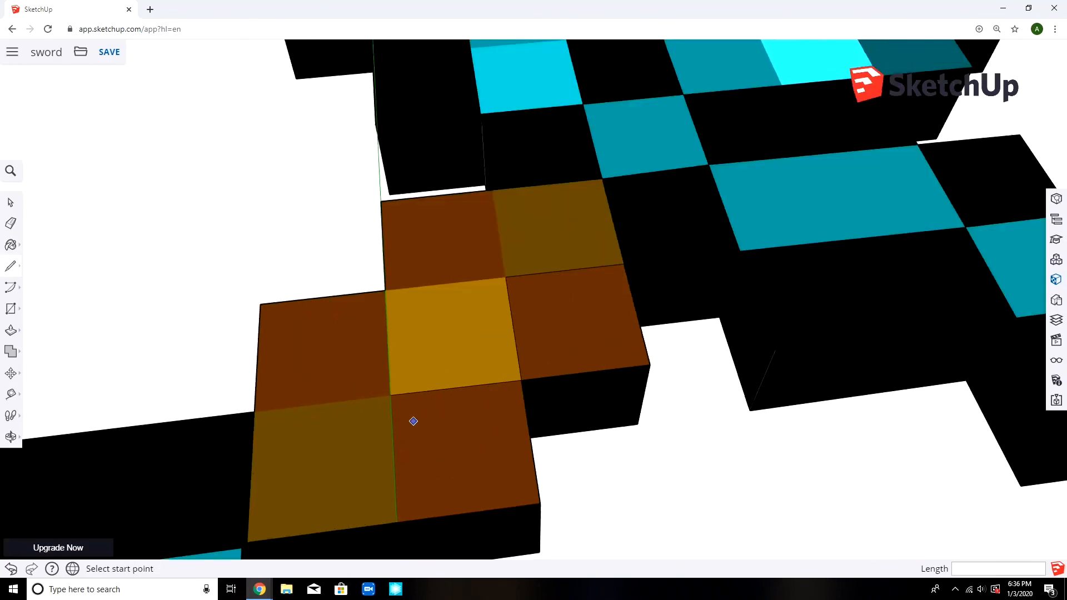
{"action": "middle_click_drag", "start_coordinate": [411, 421], "coordinate": [482, 272], "text": "shift"}
{"action": "left_click", "coordinate": [469, 246]}
{"action": "left_click", "coordinate": [479, 336]}
{"action": "scroll", "coordinate": [500, 334], "scroll_direction": "down", "scroll_amount": 4}
{"action": "scroll", "coordinate": [551, 121], "scroll_direction": "up", "scroll_amount": 2}
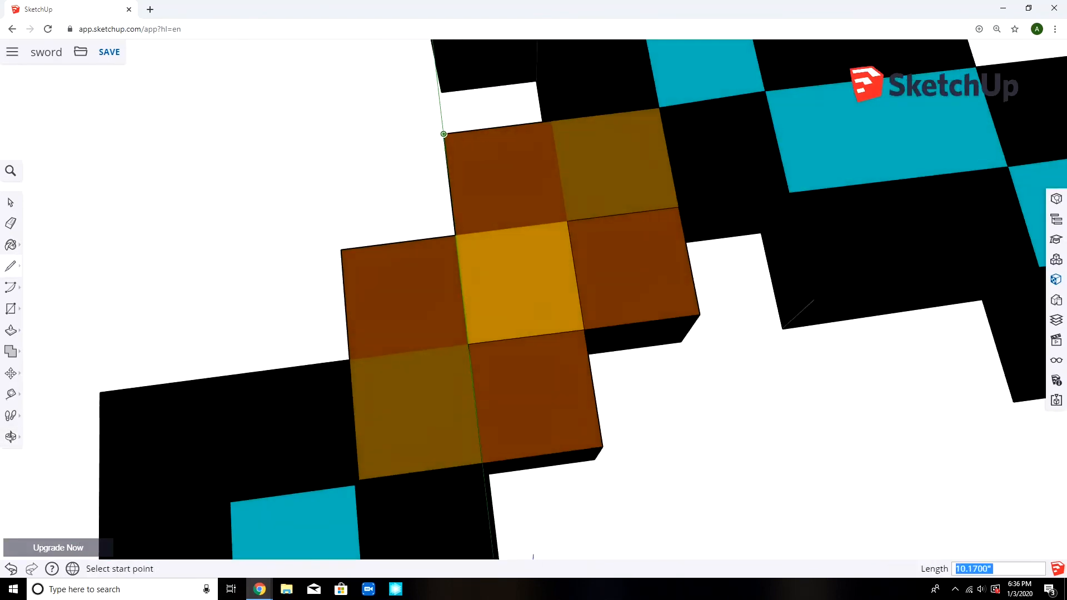
{"action": "scroll", "coordinate": [427, 320], "scroll_direction": "down", "scroll_amount": 4}
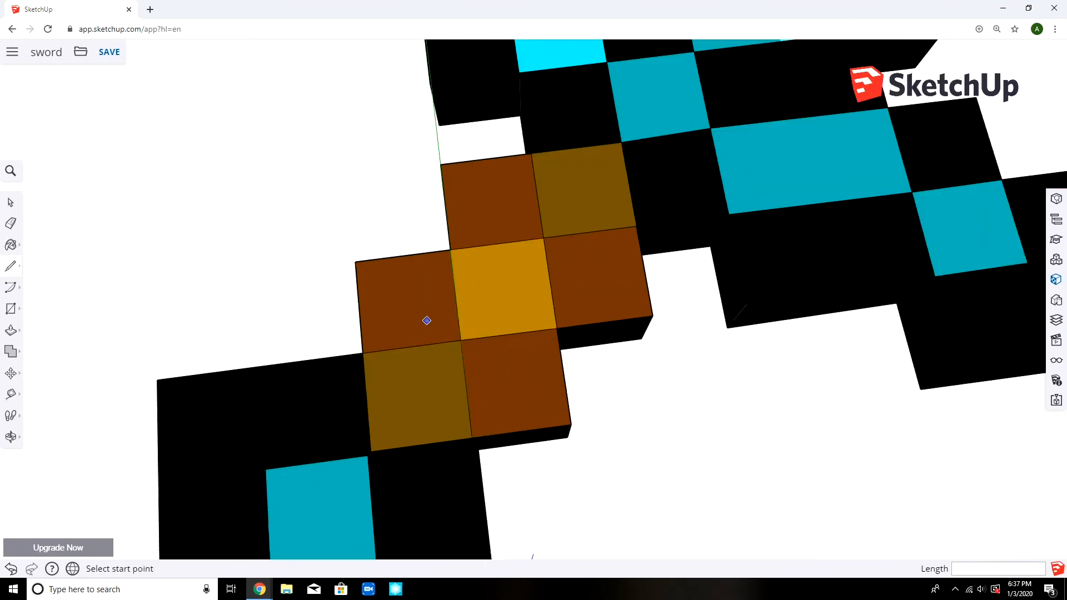
Paint the four reddish-brown outer squares of the handle on the underside black.
{"action": "left_click", "coordinate": [11, 245]}
{"action": "left_click", "coordinate": [469, 245]}
{"action": "left_click", "coordinate": [536, 298]}
{"action": "left_click", "coordinate": [483, 358]}
{"action": "left_click", "coordinate": [416, 308]}
Outline the dark teal border squares and the tip border of the blade on the underside with edges.
{"action": "mouse_move", "coordinate": [416, 311]}
{"action": "middle_mouse_down"}
{"action": "mouse_move", "coordinate": [661, 222]}
{"action": "mouse_move", "coordinate": [445, 333]}
{"action": "mouse_move", "coordinate": [334, 359]}
{"action": "middle_mouse_up"}
{"action": "scroll", "coordinate": [445, 333], "scroll_direction": "down", "scroll_amount": 3}
{"action": "left_click", "coordinate": [11, 266]}
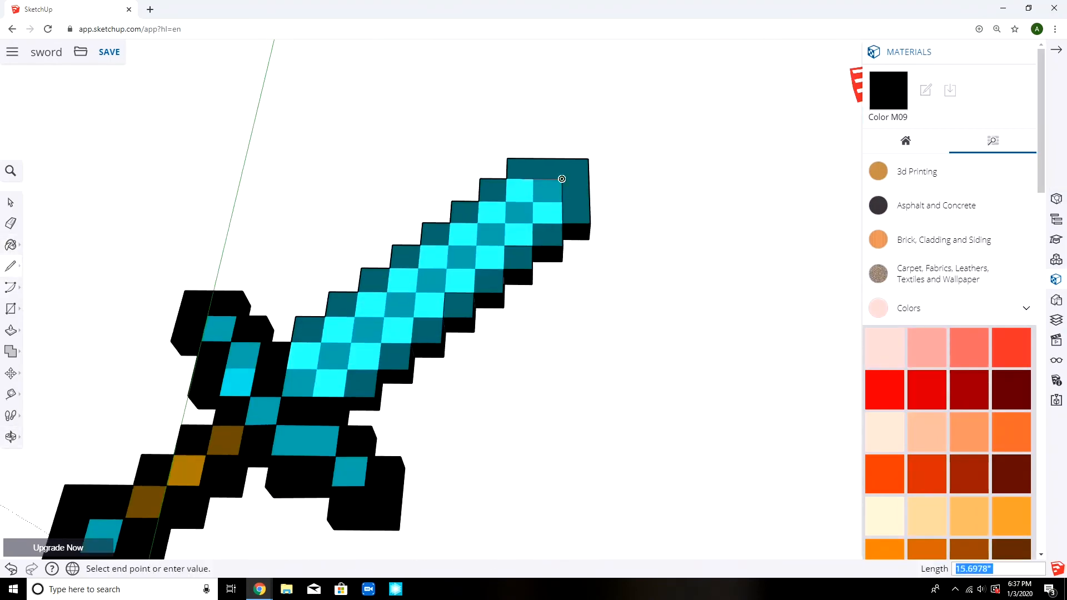
{"action": "scroll", "coordinate": [532, 223], "scroll_direction": "up", "scroll_amount": 3}
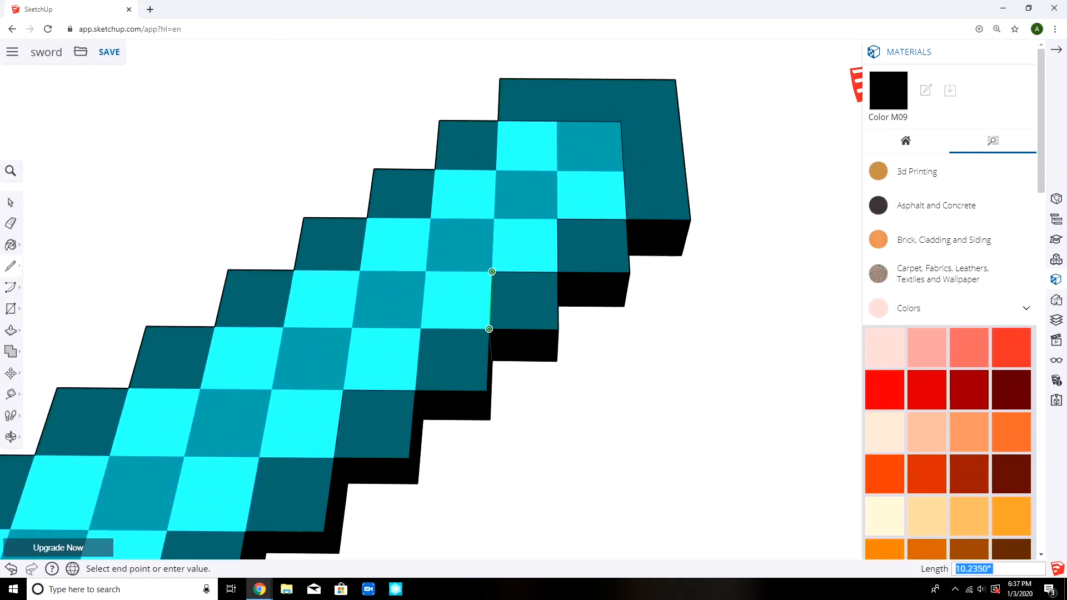
{"action": "middle_click_drag", "start_coordinate": [420, 328], "coordinate": [485, 248], "text": "shift"}
{"action": "left_click", "coordinate": [485, 248]}
{"action": "middle_click_drag", "start_coordinate": [412, 307], "coordinate": [449, 341]}
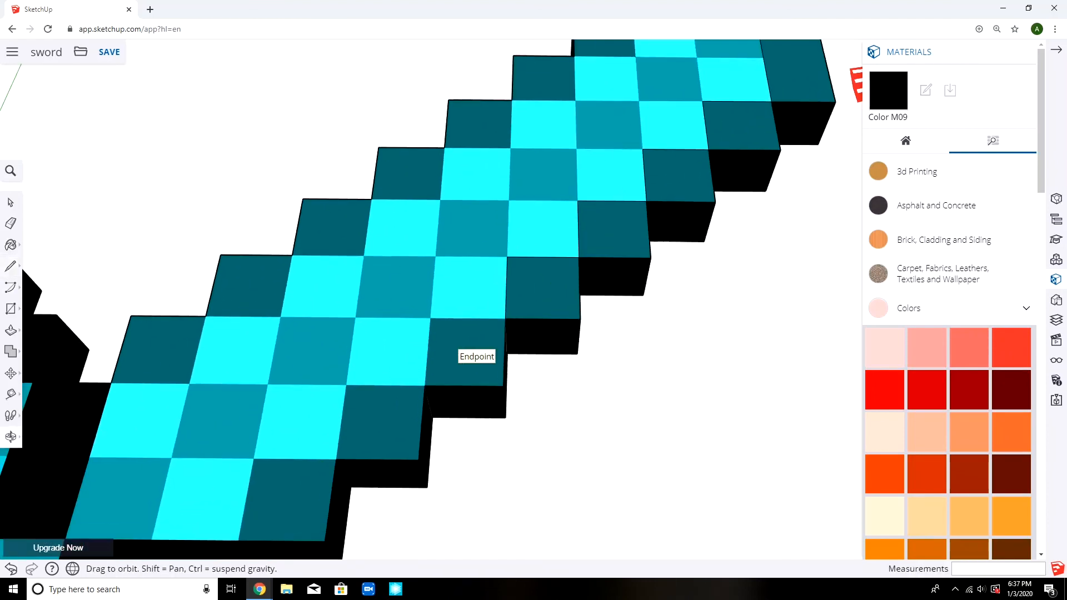
{"action": "middle_click_drag", "start_coordinate": [425, 385], "coordinate": [480, 358]}
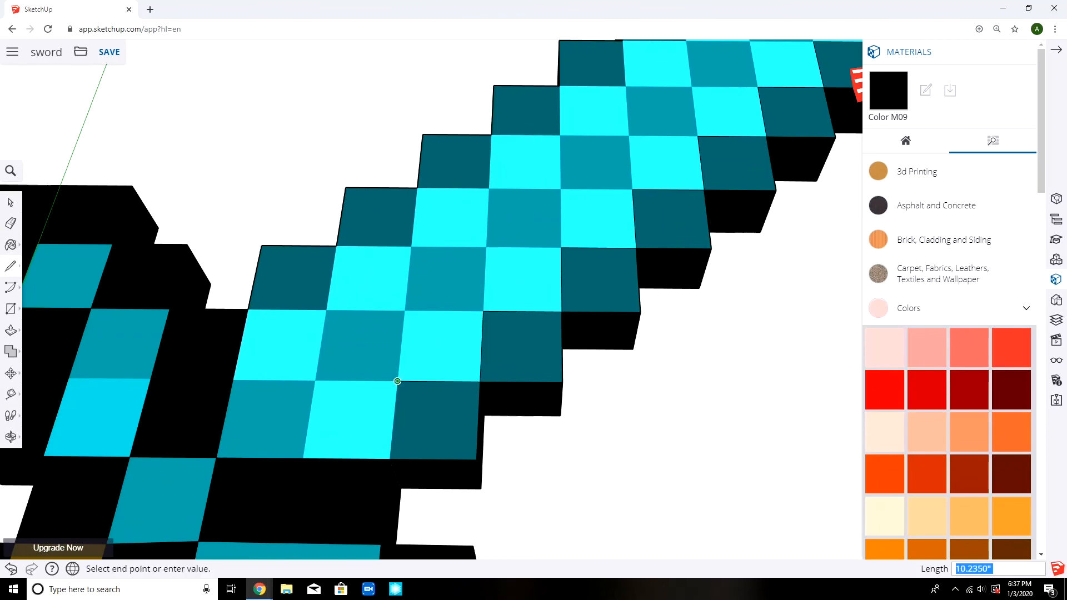
{"action": "middle_click_drag", "start_coordinate": [217, 311], "coordinate": [248, 351]}
{"action": "left_click", "coordinate": [250, 349]}
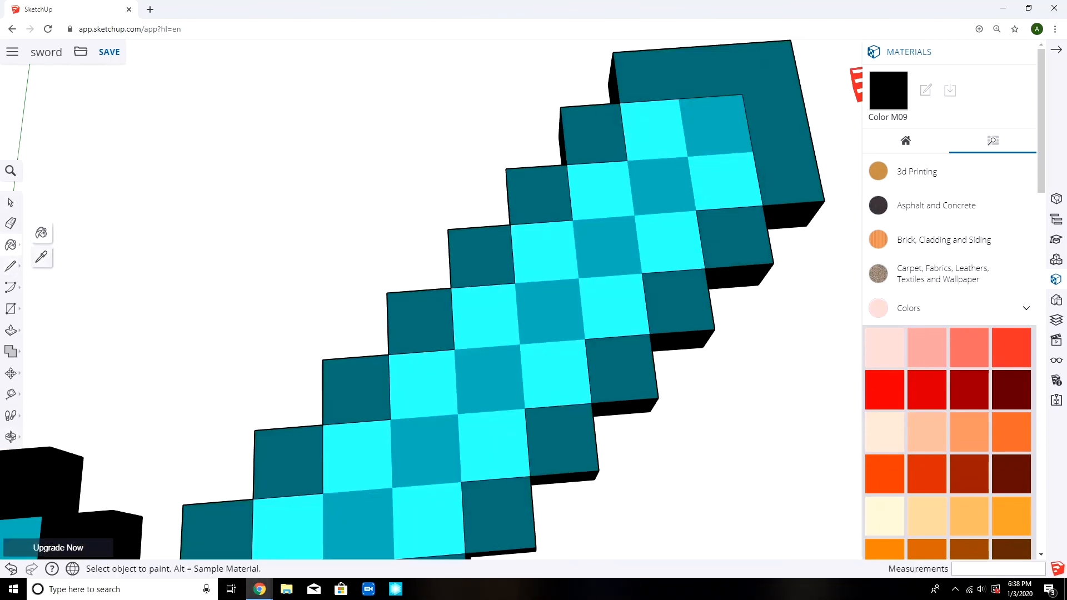
Paint the tip border and the dark teal squares along both edges of the blade's underside black.
{"action": "left_click", "coordinate": [785, 133]}
{"action": "scroll", "coordinate": [556, 223], "scroll_direction": "down", "scroll_amount": 5}
{"action": "left_click", "coordinate": [355, 310]}
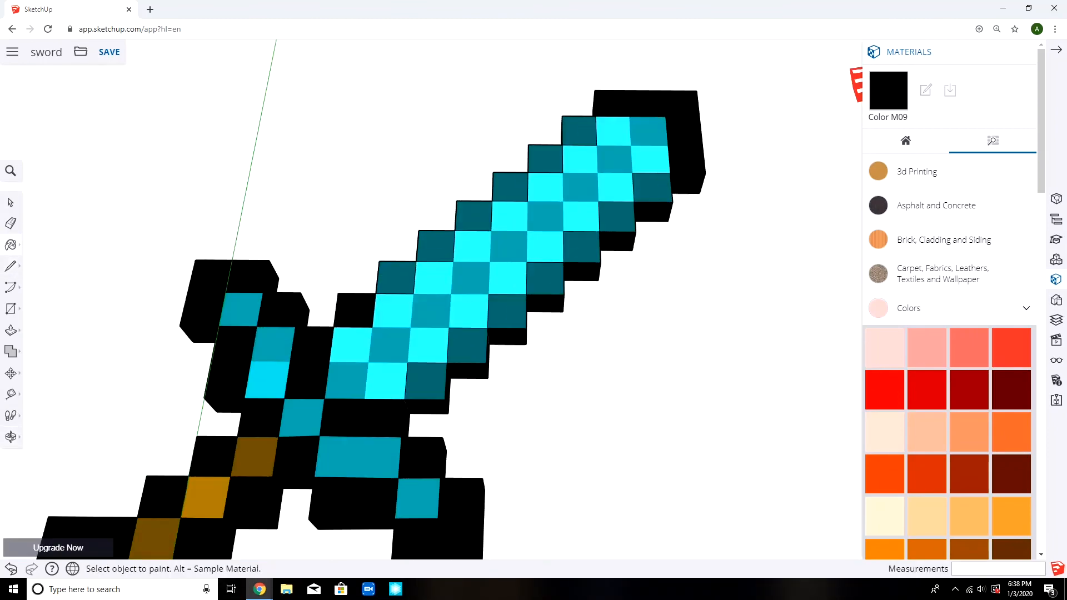
{"action": "left_click", "coordinate": [396, 278]}
{"action": "left_click", "coordinate": [436, 245]}
{"action": "left_click", "coordinate": [473, 215]}
{"action": "left_click", "coordinate": [468, 344]}
{"action": "left_click", "coordinate": [427, 381]}
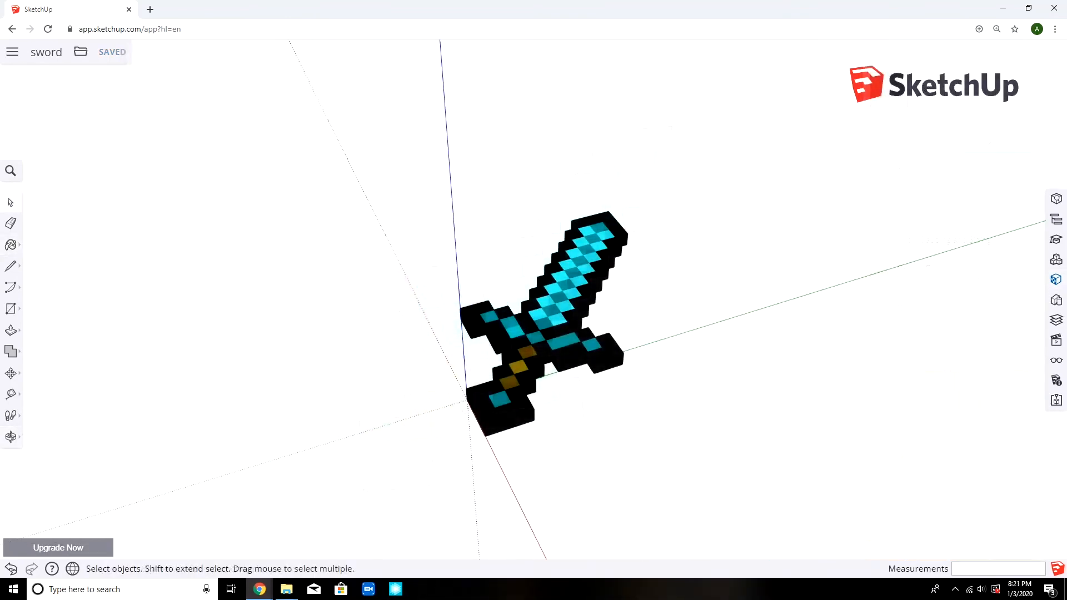
Inspect the finished sword's top, underside and sides from all around to check the black outline and pixel colors.
{"action": "middle_click_drag", "start_coordinate": [473, 334], "coordinate": [639, 256]}
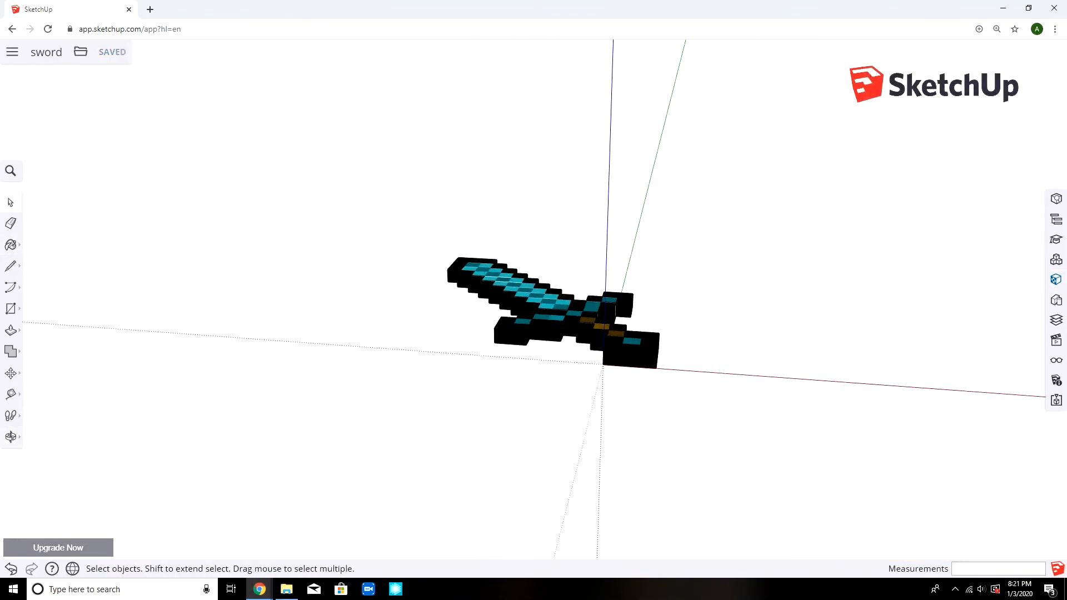
{"action": "middle_click_drag", "start_coordinate": [527, 289], "coordinate": [661, 303]}
{"action": "middle_click_drag", "start_coordinate": [606, 273], "coordinate": [506, 278]}
{"action": "scroll", "coordinate": [575, 328], "scroll_direction": "down", "scroll_amount": 1}
{"action": "middle_click_drag", "start_coordinate": [533, 362], "coordinate": [527, 222]}
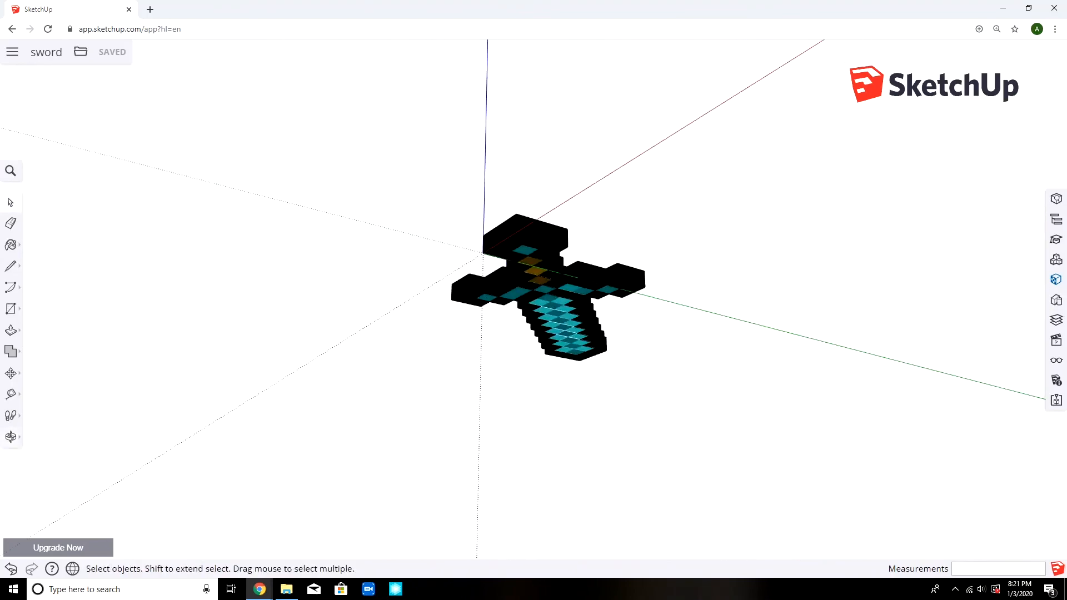
{"action": "middle_click_drag", "start_coordinate": [533, 334], "coordinate": [539, 255]}
{"action": "middle_click_drag", "start_coordinate": [534, 311], "coordinate": [578, 156]}
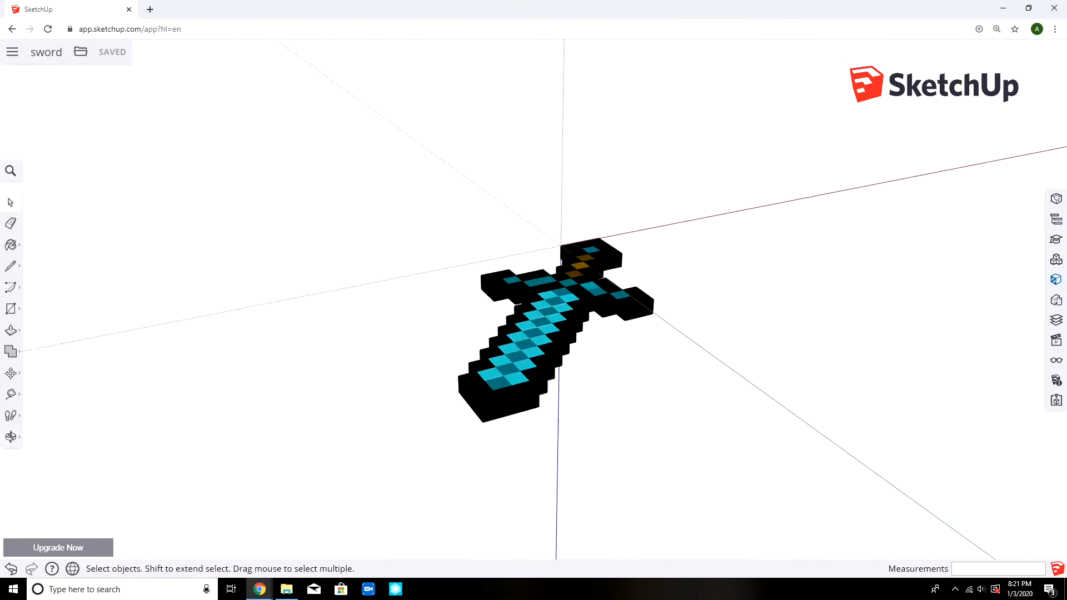
{"action": "middle_click_drag", "start_coordinate": [577, 300], "coordinate": [478, 244]}
{"action": "middle_click_drag", "start_coordinate": [556, 277], "coordinate": [380, 311]}
{"action": "mouse_move", "coordinate": [500, 339]}
{"action": "middle_mouse_down"}
{"action": "mouse_move", "coordinate": [461, 300]}
{"action": "mouse_move", "coordinate": [520, 337]}
{"action": "middle_mouse_up"}
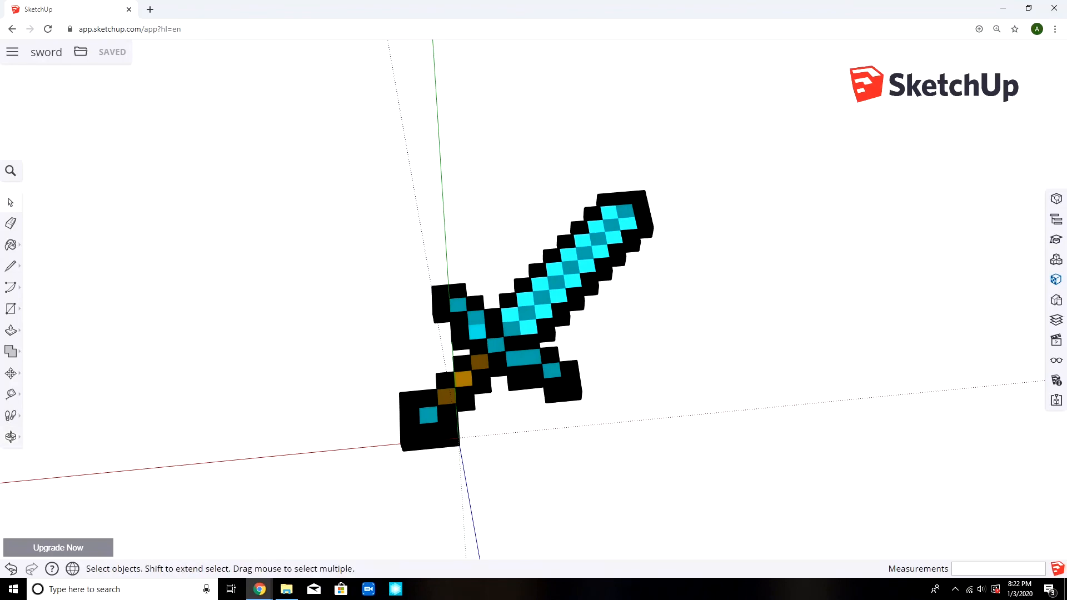
{"action": "mouse_move", "coordinate": [520, 337]}
{"action": "middle_mouse_down"}
{"action": "mouse_move", "coordinate": [503, 333]}
{"action": "mouse_move", "coordinate": [517, 340]}
{"action": "middle_mouse_up"}
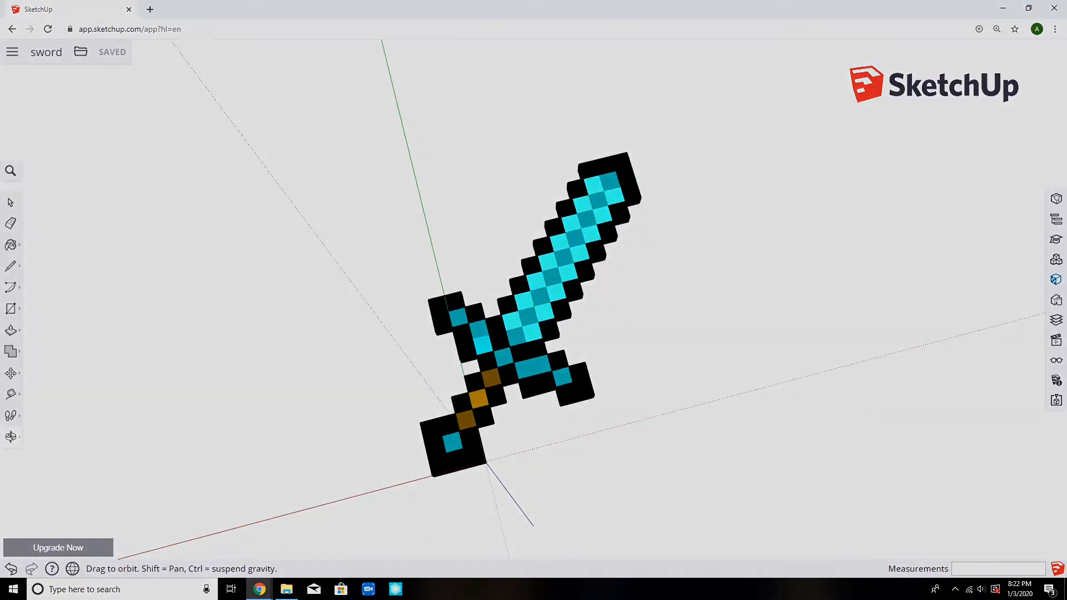